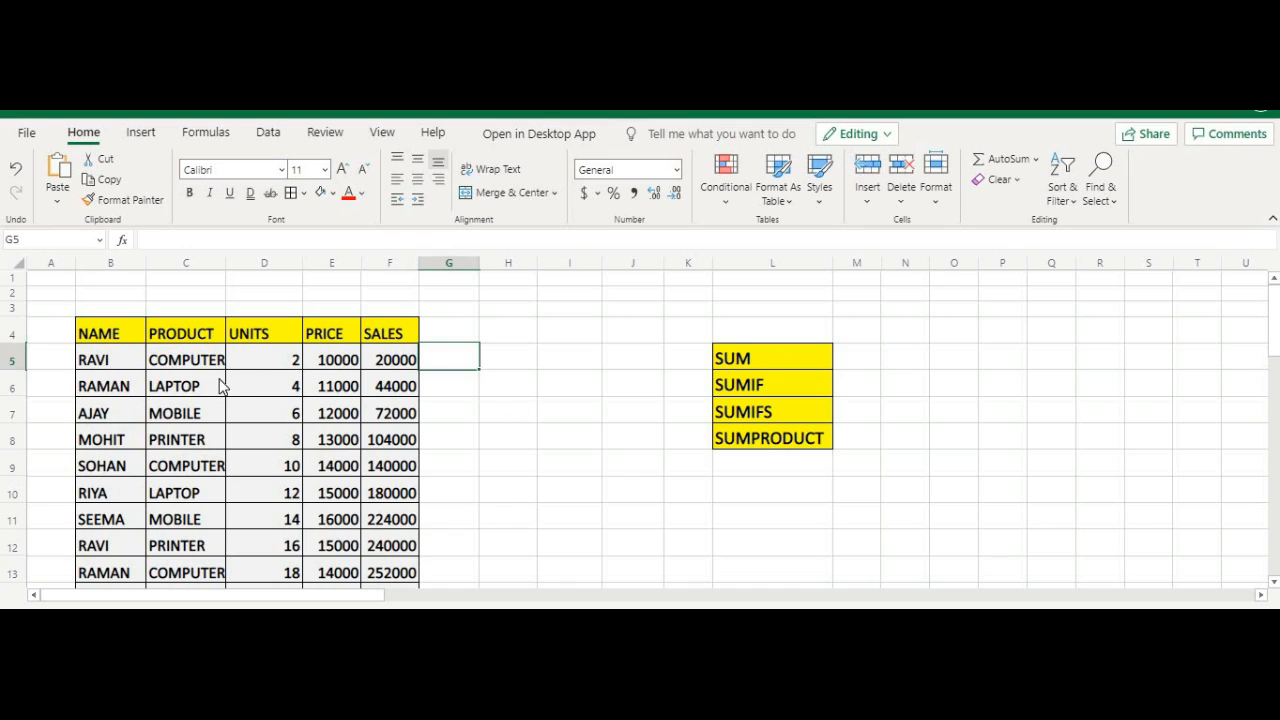
pyautogui.click(121, 358)
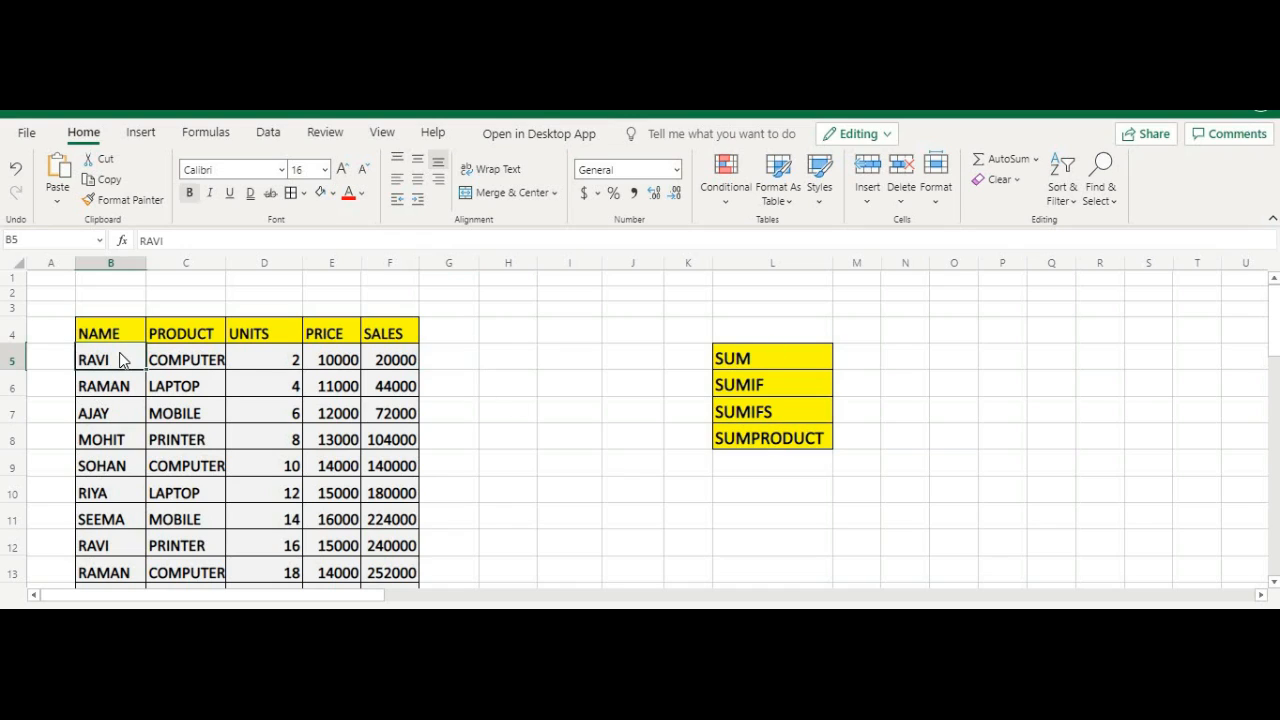
pyautogui.click(208, 354)
pyautogui.click(252, 352)
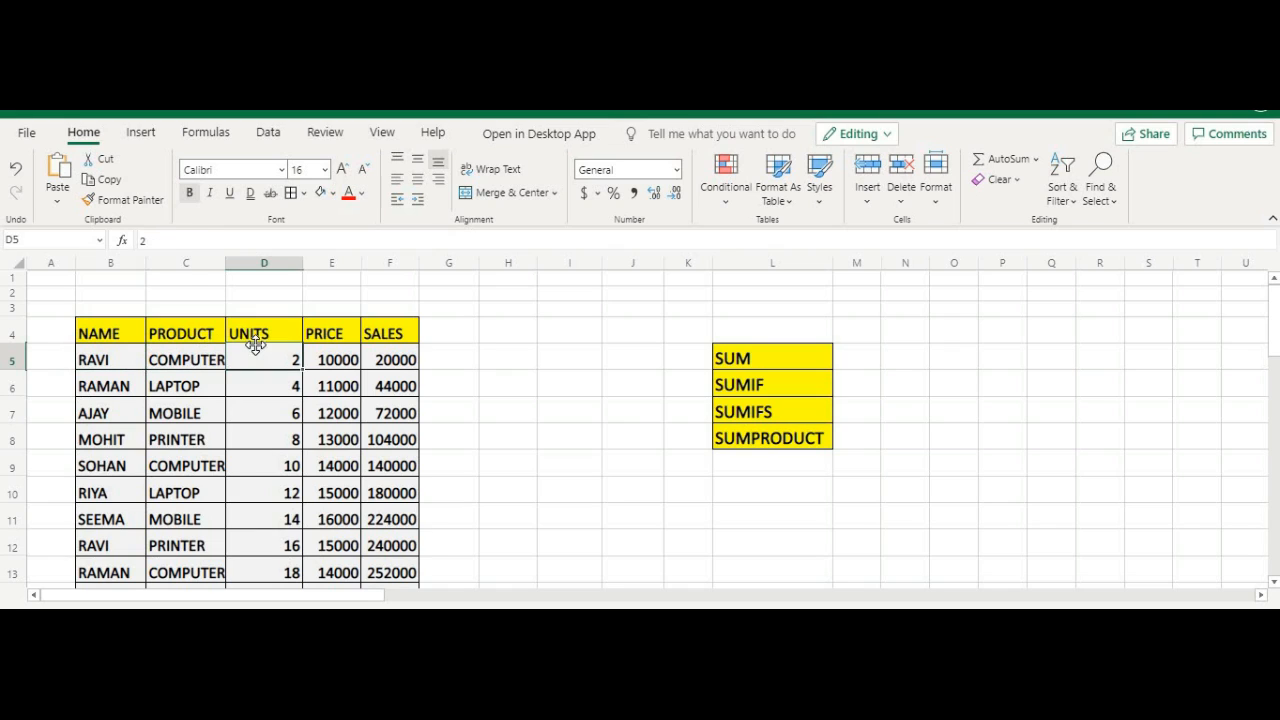
pyautogui.click(348, 362)
pyautogui.click(378, 367)
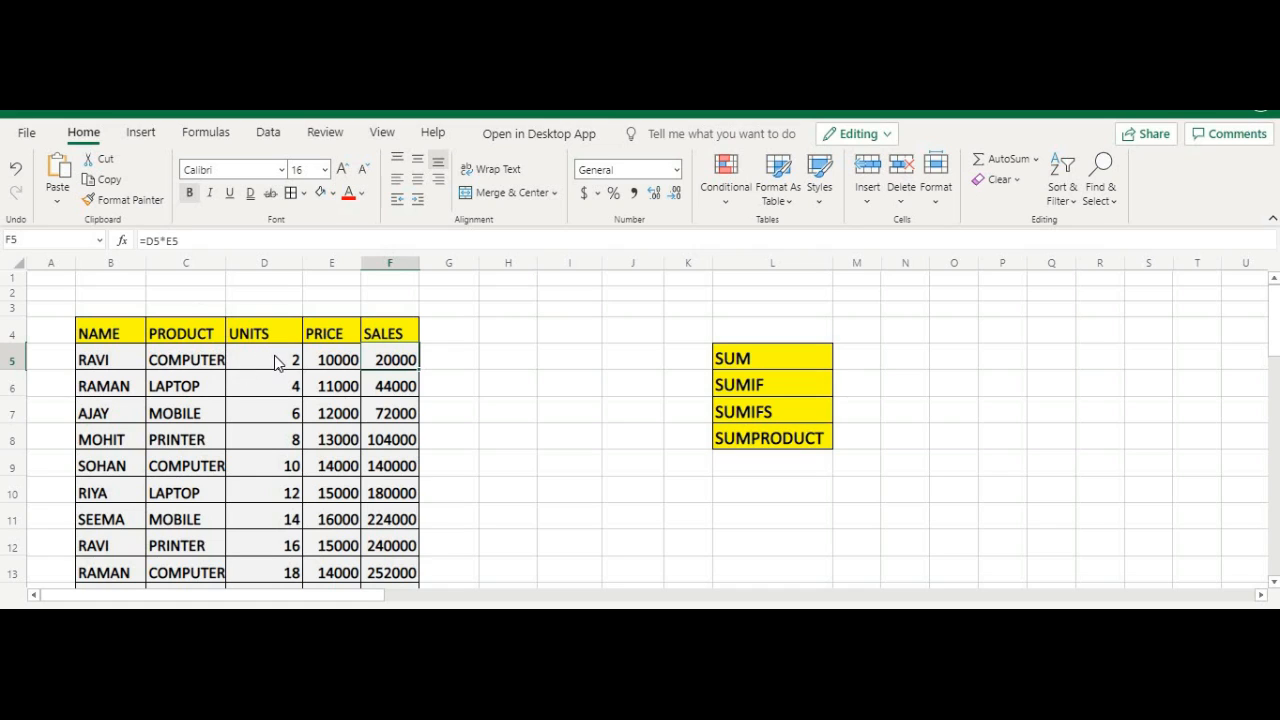
# Step: Clear the existing formulas from the Sales column, F5 through F22
pyautogui.moveTo(398, 368); pyautogui.dragTo(410, 473)
pyautogui.press('Delete')
pyautogui.scroll(5, 408, 473)
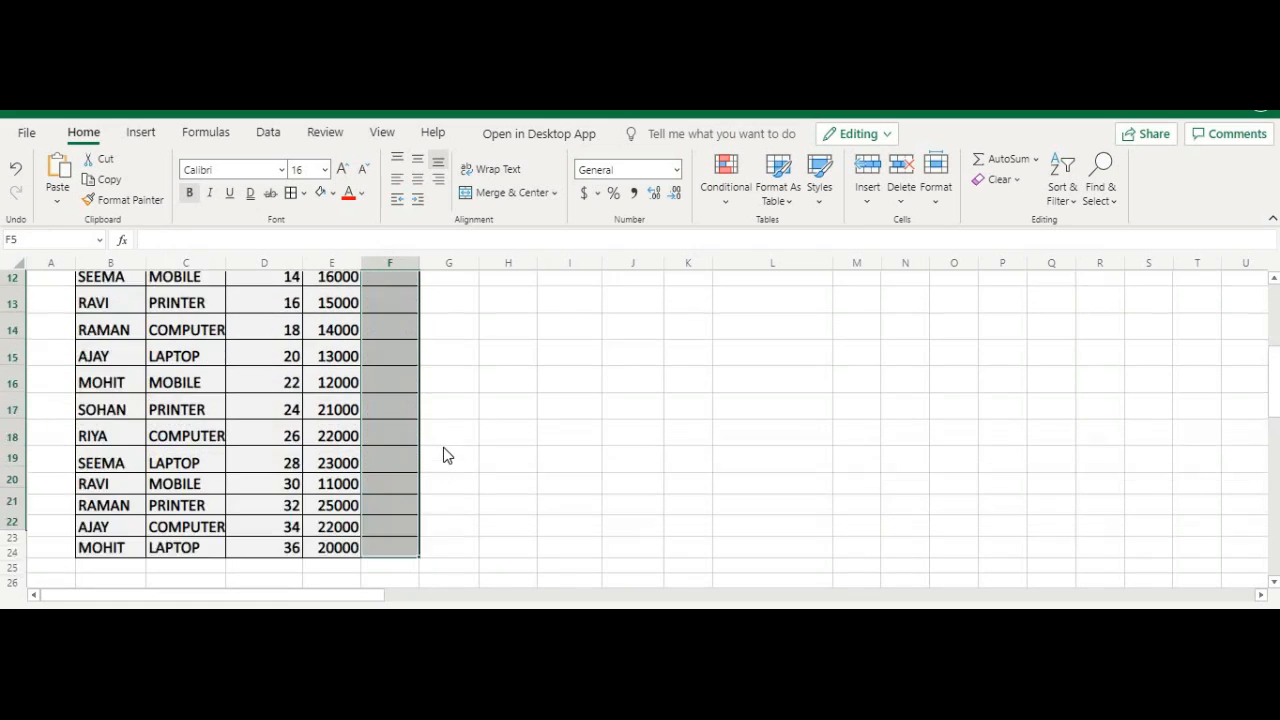
# Step: Calculate the first record's sales in F5 by multiplying units by price with the formula =D5*E5
pyautogui.click(393, 368)
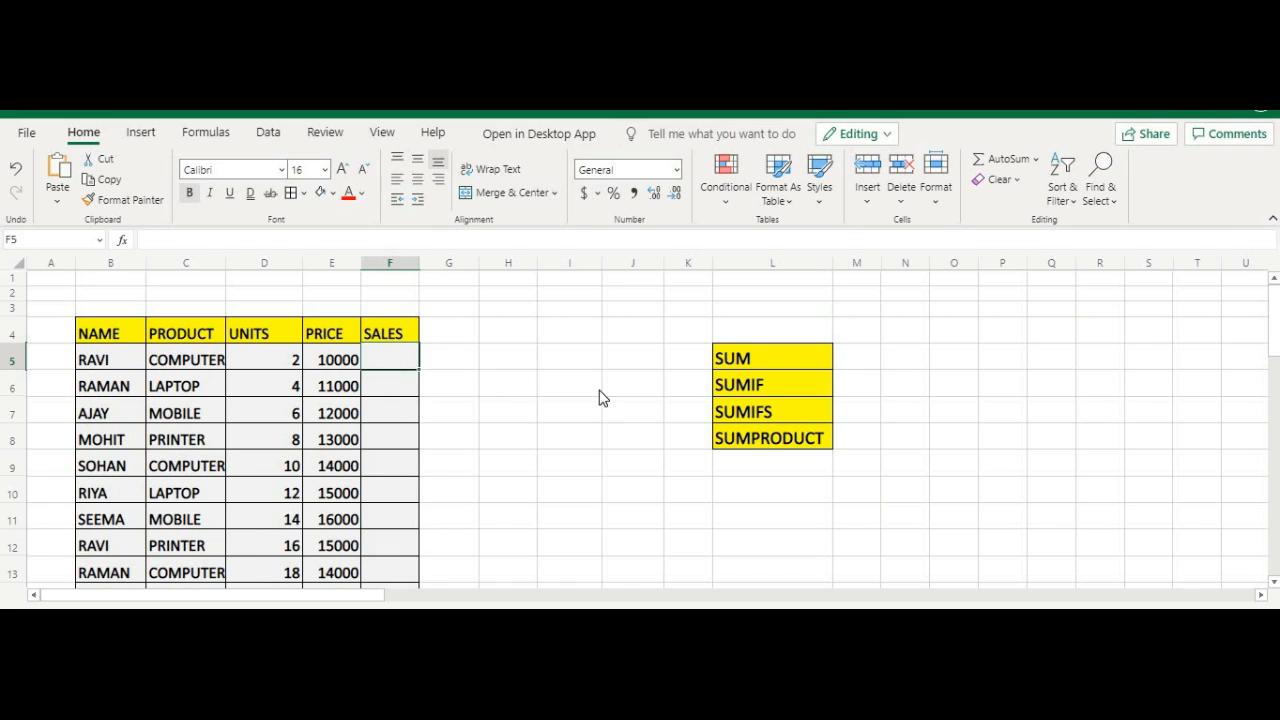
pyautogui.write('=')
pyautogui.click(268, 363)
pyautogui.write('*')
pyautogui.click(322, 362)
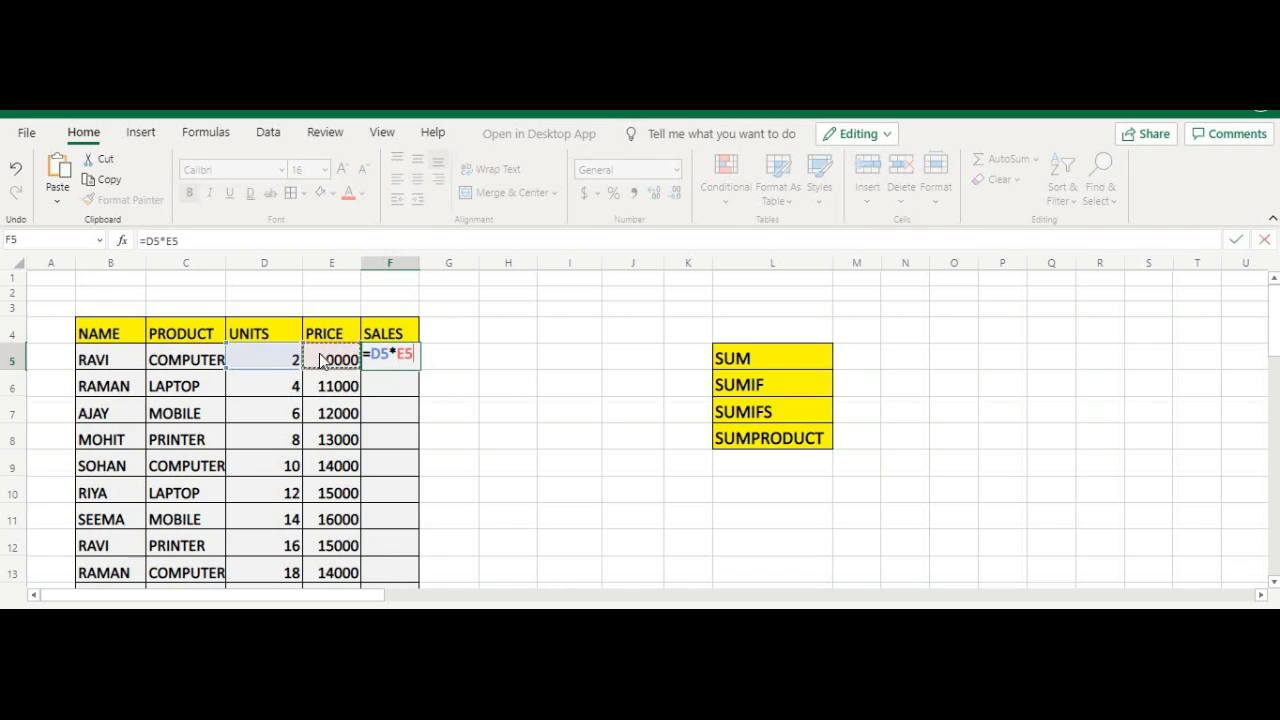
pyautogui.press('Return')
# Step: Fill the F5 formula down the Sales column to the last record in row 22
pyautogui.click(405, 366)
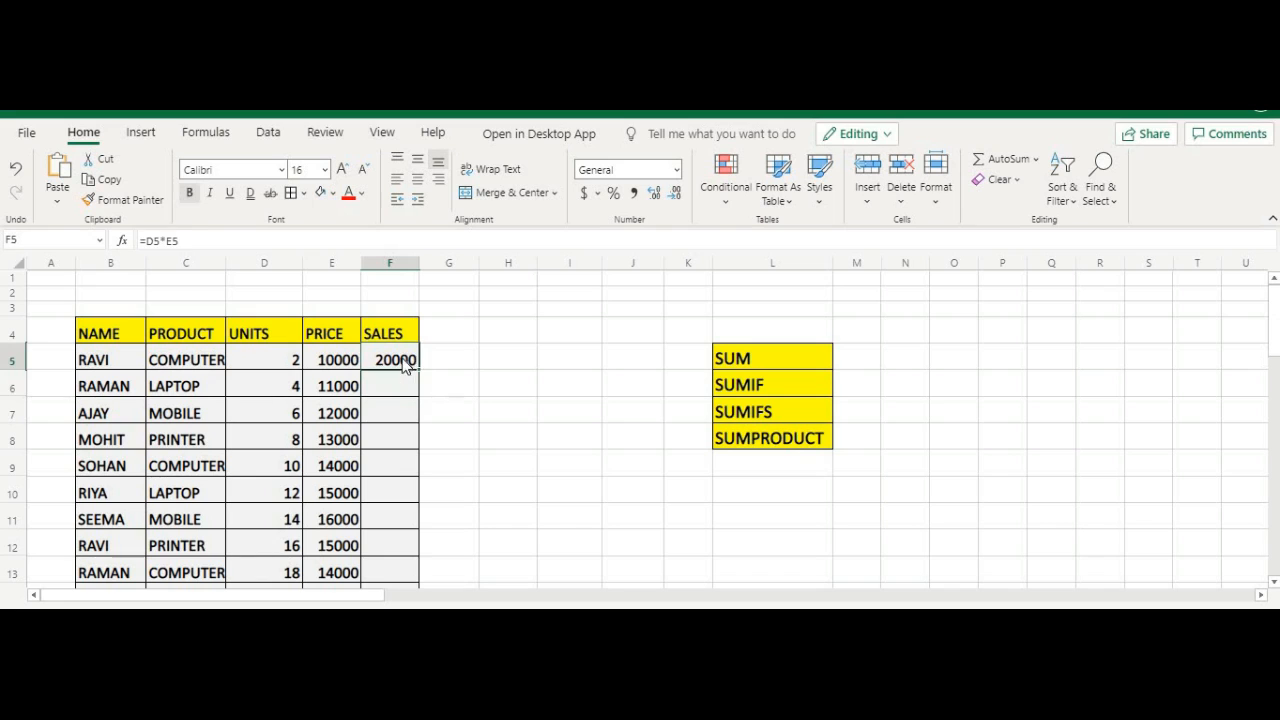
pyautogui.doubleClick(422, 370)
pyautogui.scroll(-5, 414, 392)
pyautogui.scroll(5, 414, 392)
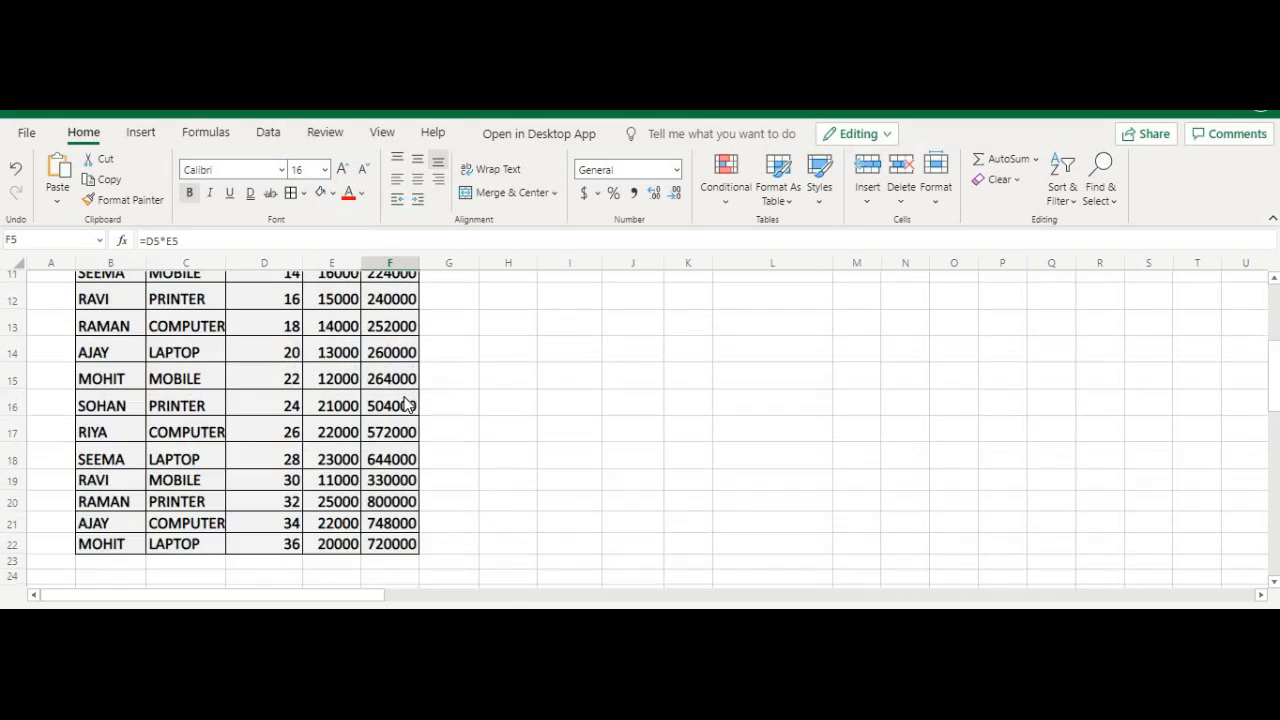
# Step: Total the Sales column in M5, beside the SUM label, with the formula =SUM(F5:F22)
pyautogui.click(733, 368)
pyautogui.scroll(-1, 405, 382)
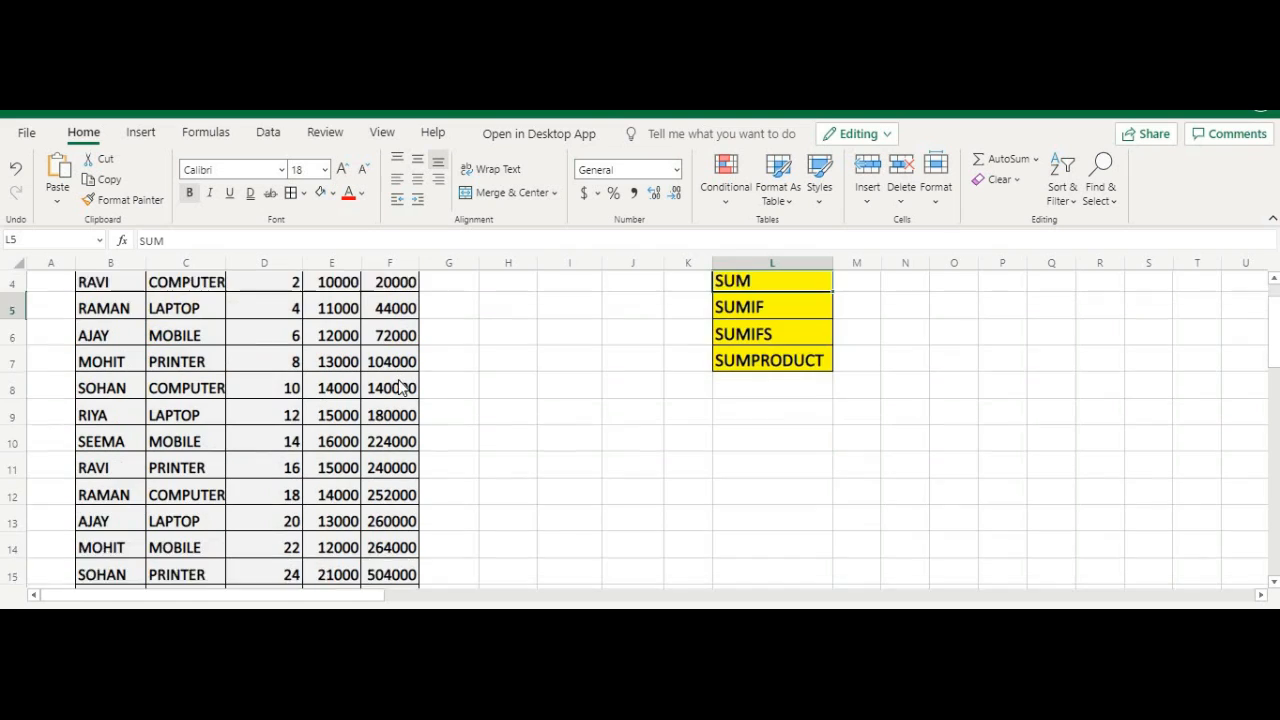
pyautogui.scroll(1, 440, 465)
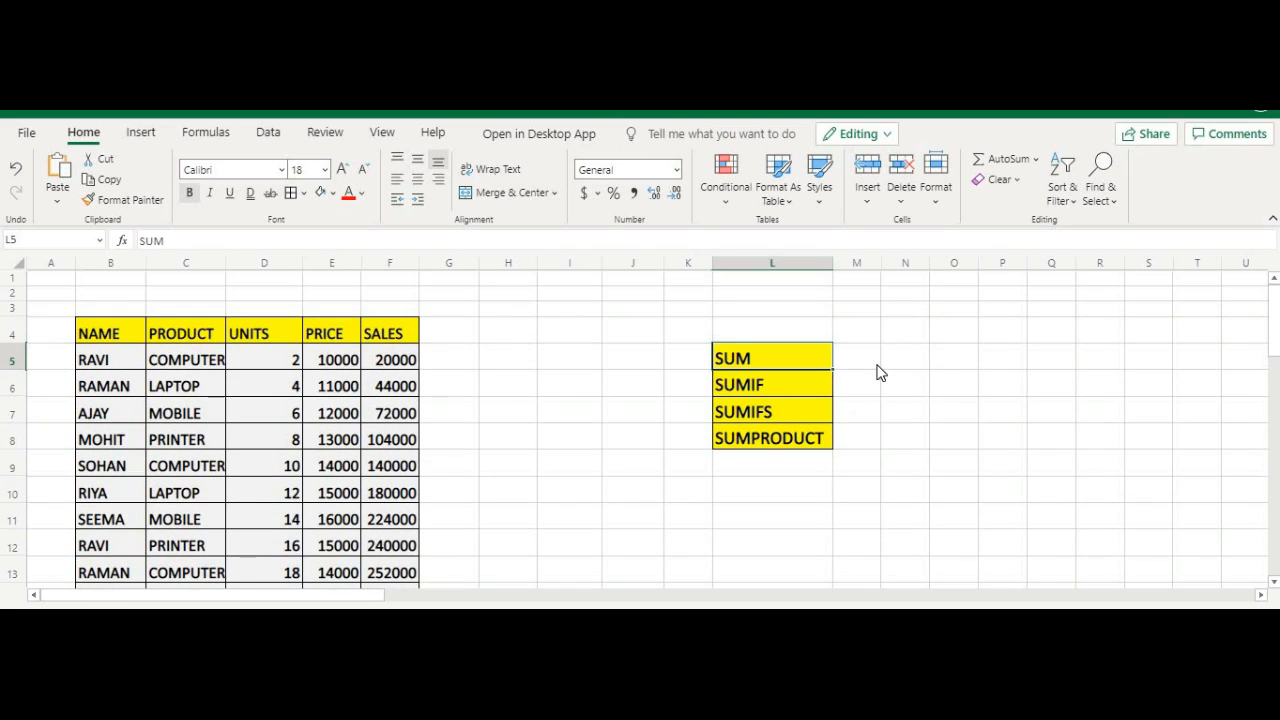
pyautogui.click(856, 356)
pyautogui.write('=')
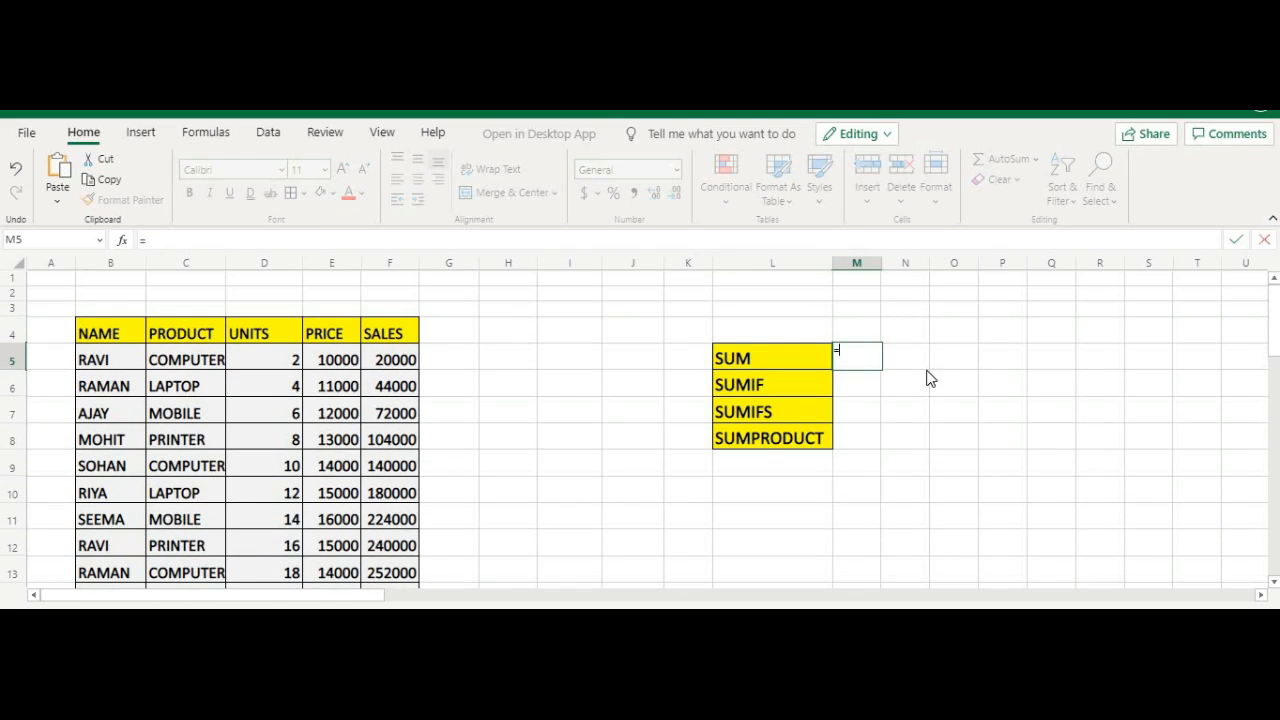
pyautogui.write('SUM')
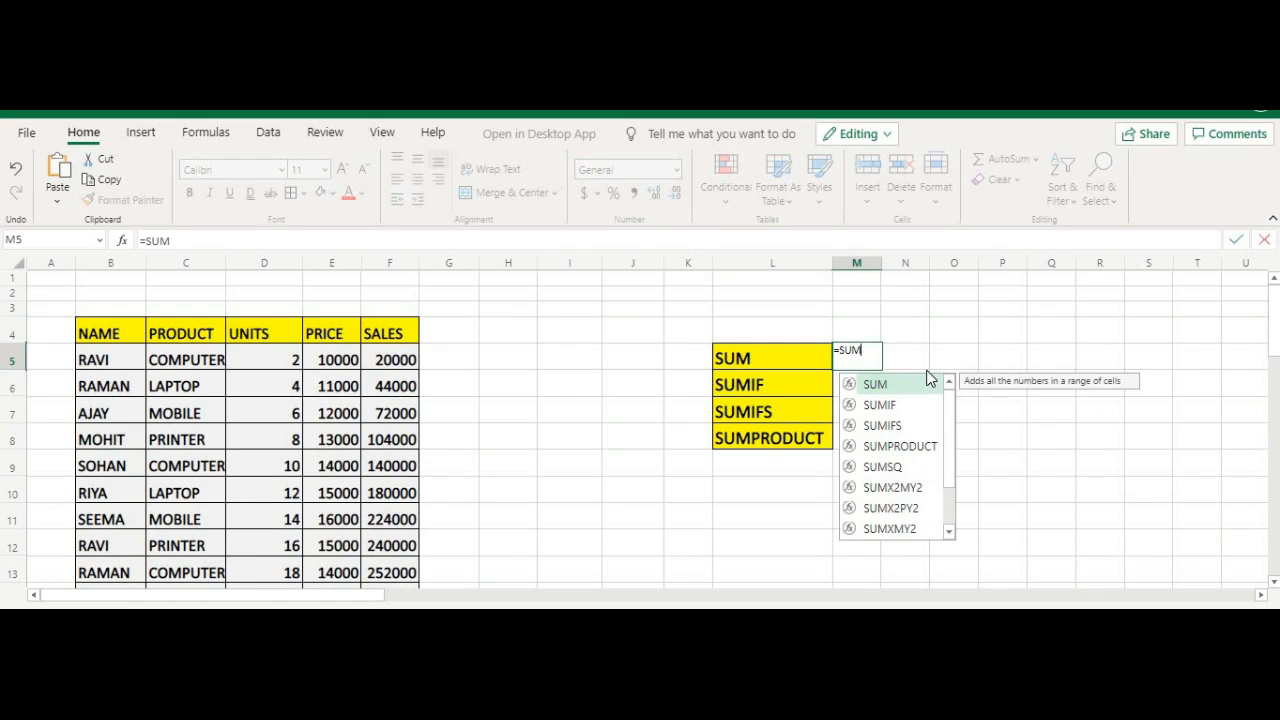
pyautogui.write('(')
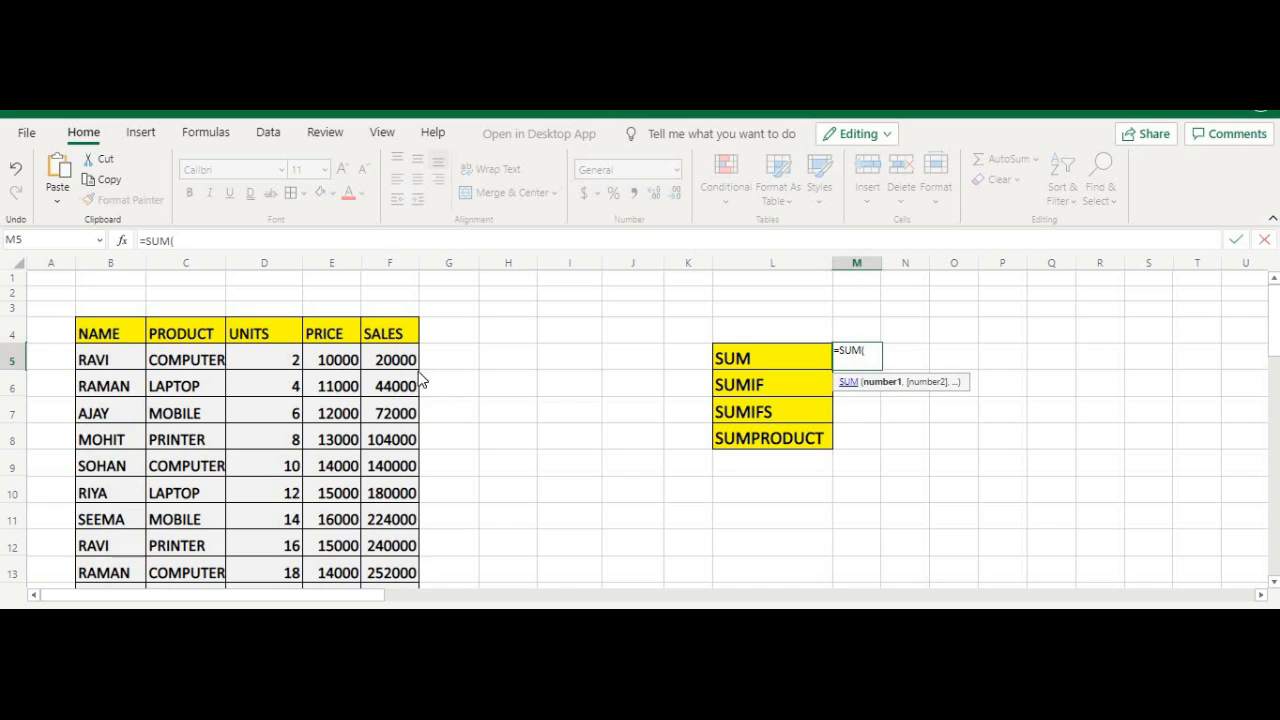
pyautogui.moveTo(399, 360); pyautogui.dragTo(403, 514)
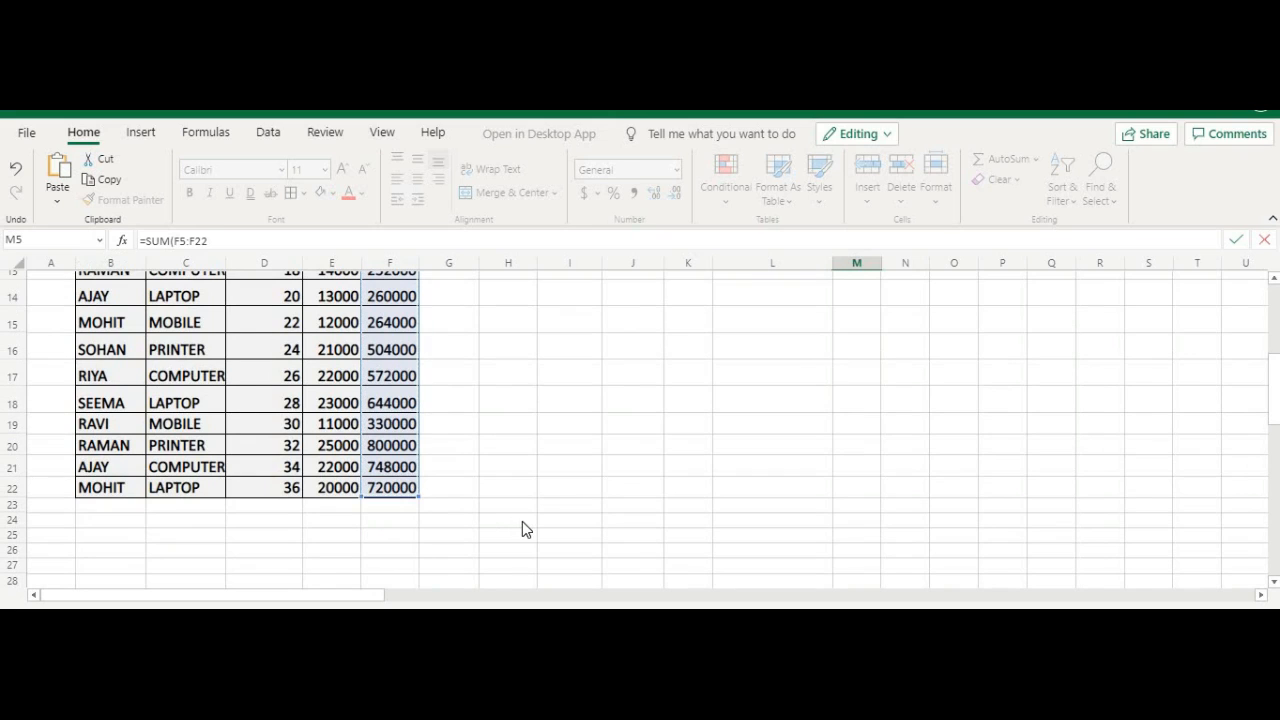
pyautogui.press('Return')
pyautogui.scroll(2, 757, 500)
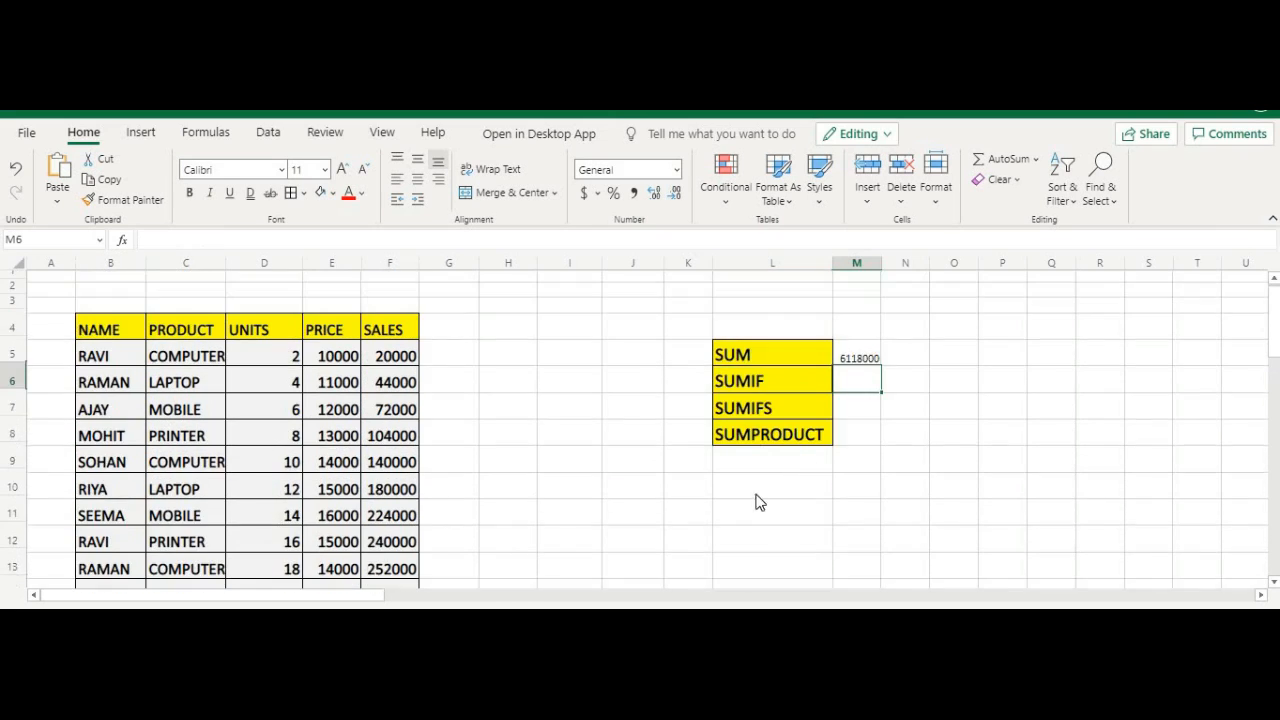
# Step: Make the sales total in M5 bold and increase its font size by one step
pyautogui.click(857, 361)
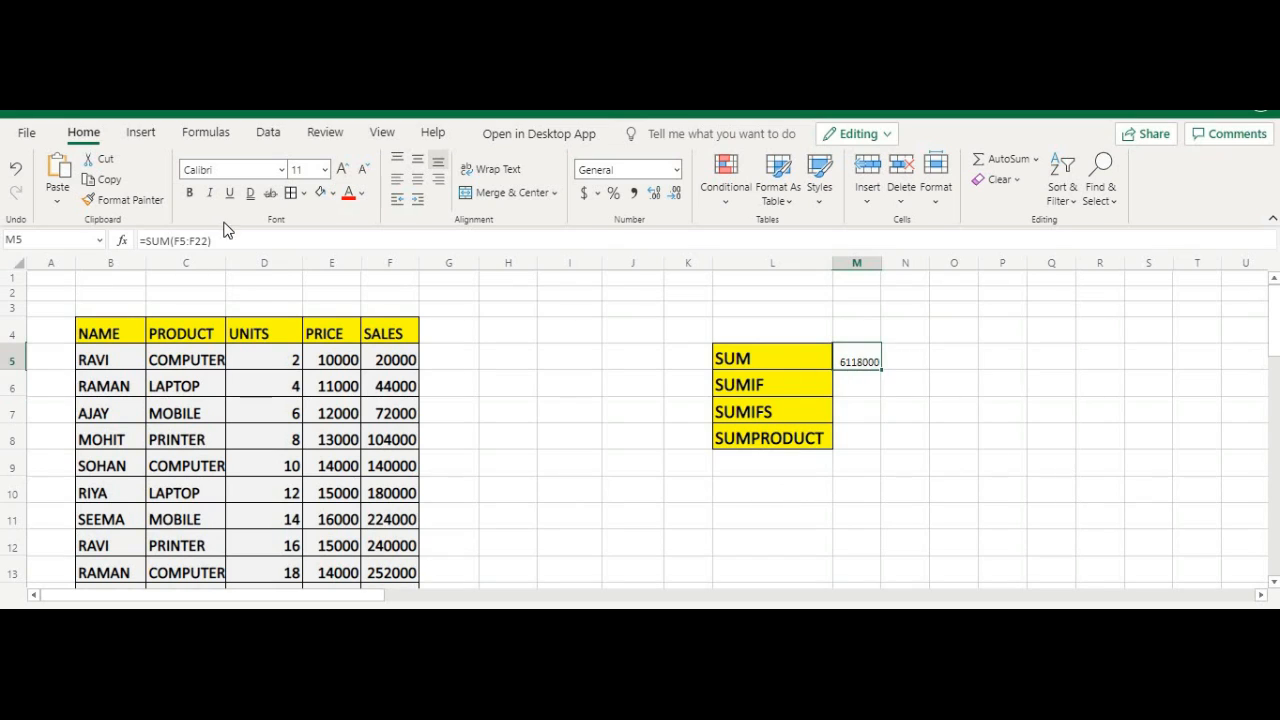
pyautogui.click(190, 192)
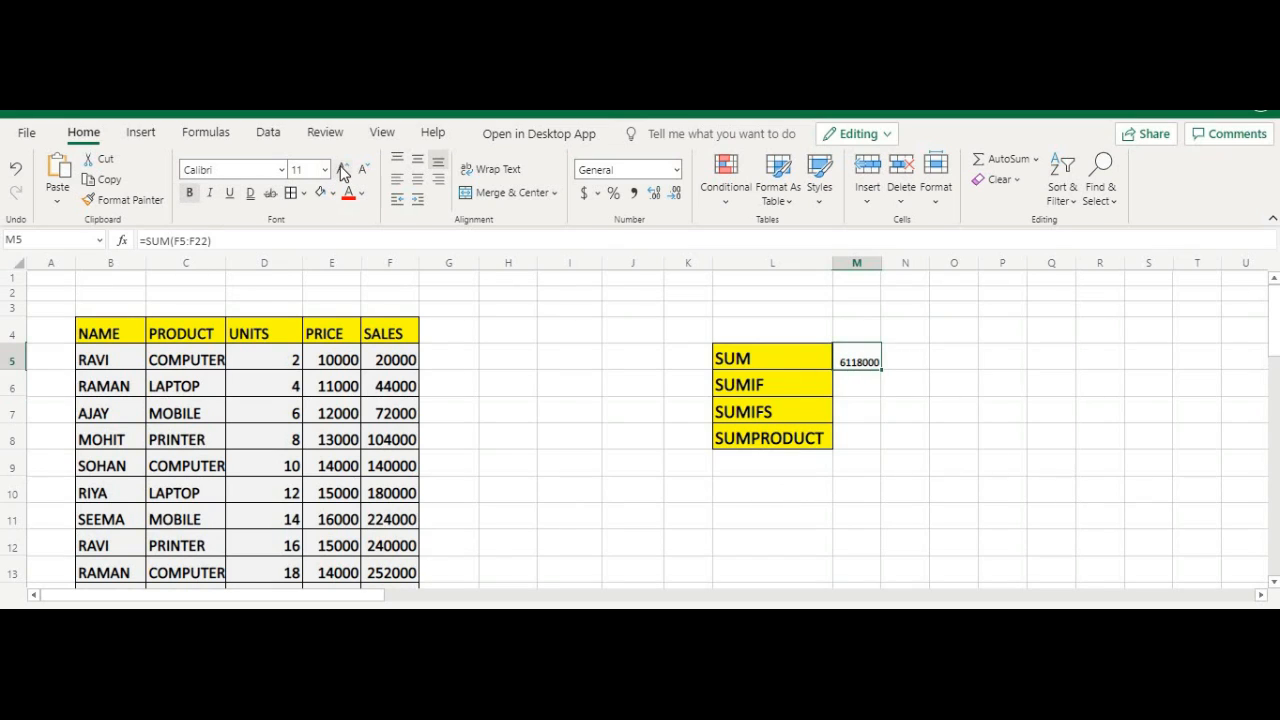
pyautogui.click(343, 171)
# Step: Examine the entries in the NAME column and the SUMIF label to pick a criterion for the conditional sum
pyautogui.click(855, 396)
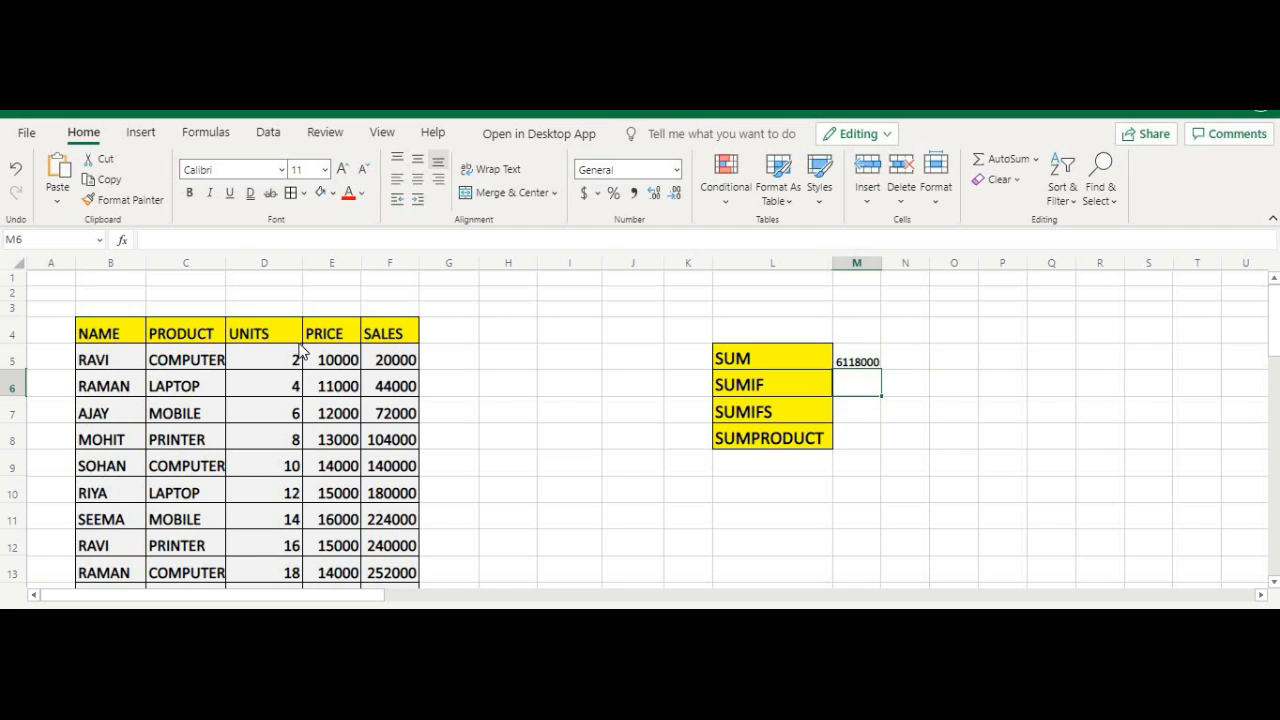
pyautogui.click(118, 362)
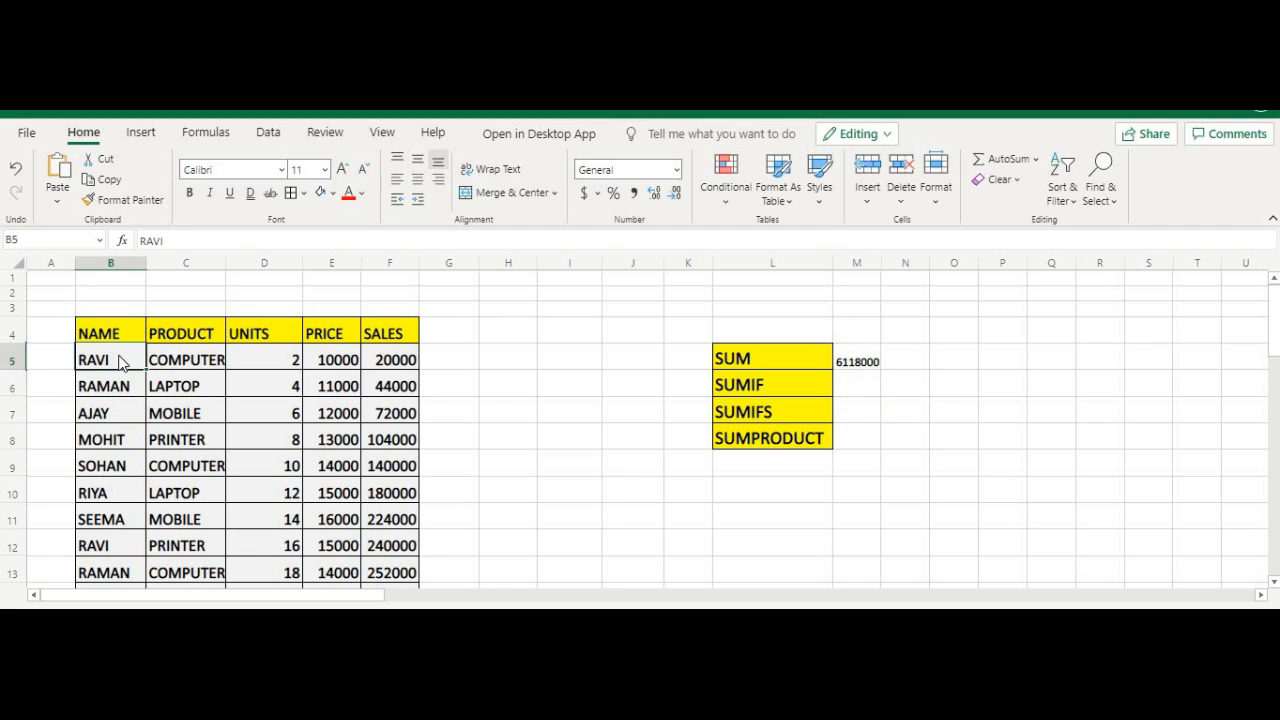
pyautogui.click(132, 387)
pyautogui.click(131, 412)
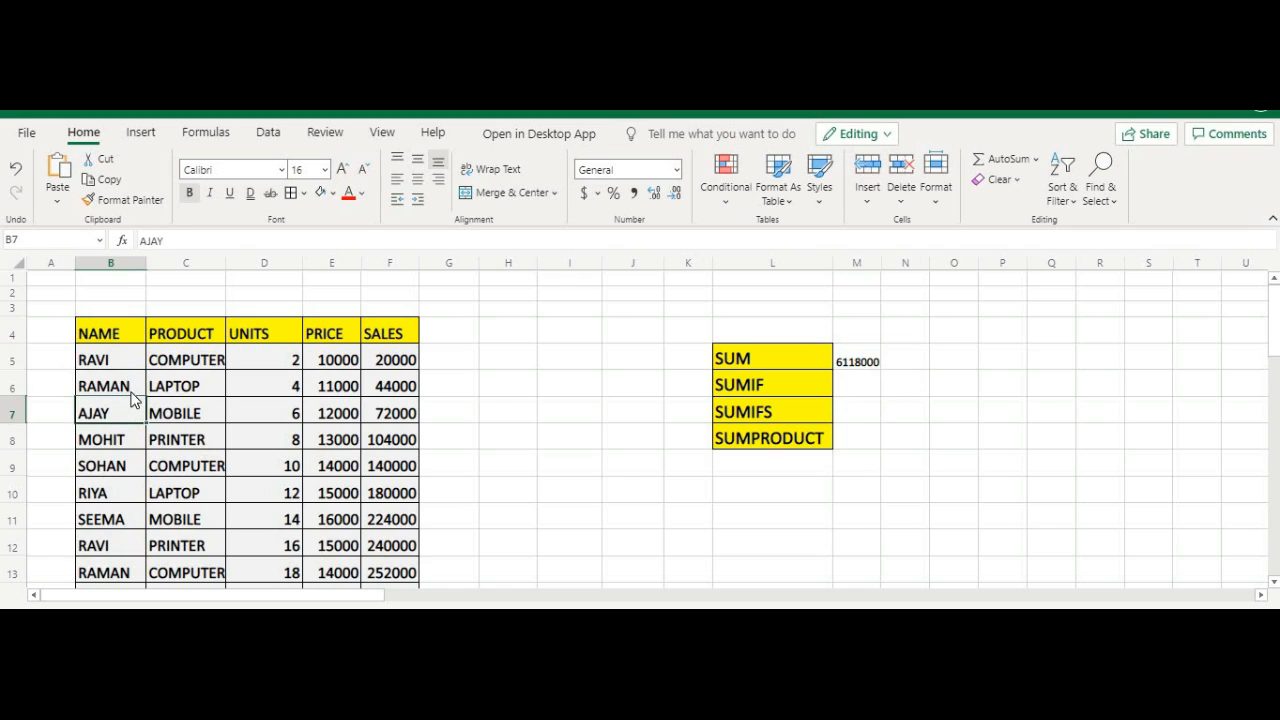
pyautogui.click(132, 390)
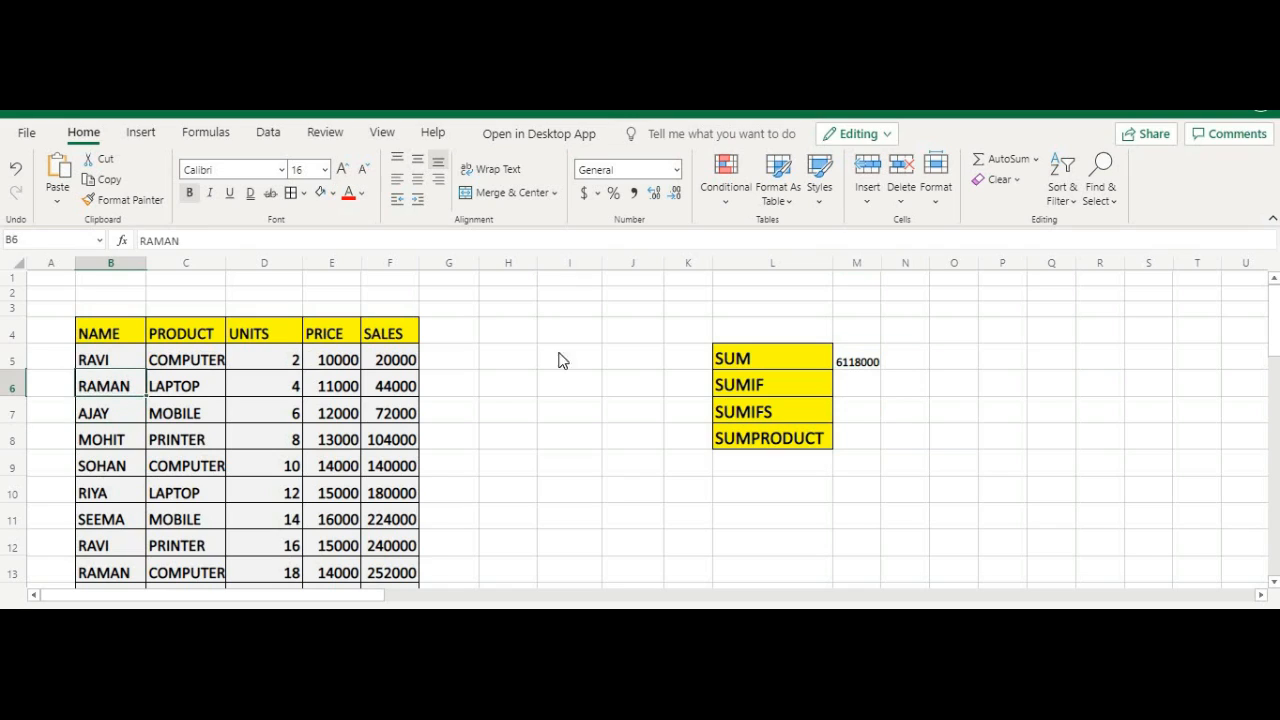
pyautogui.click(811, 389)
pyautogui.scroll(-1, 680, 488)
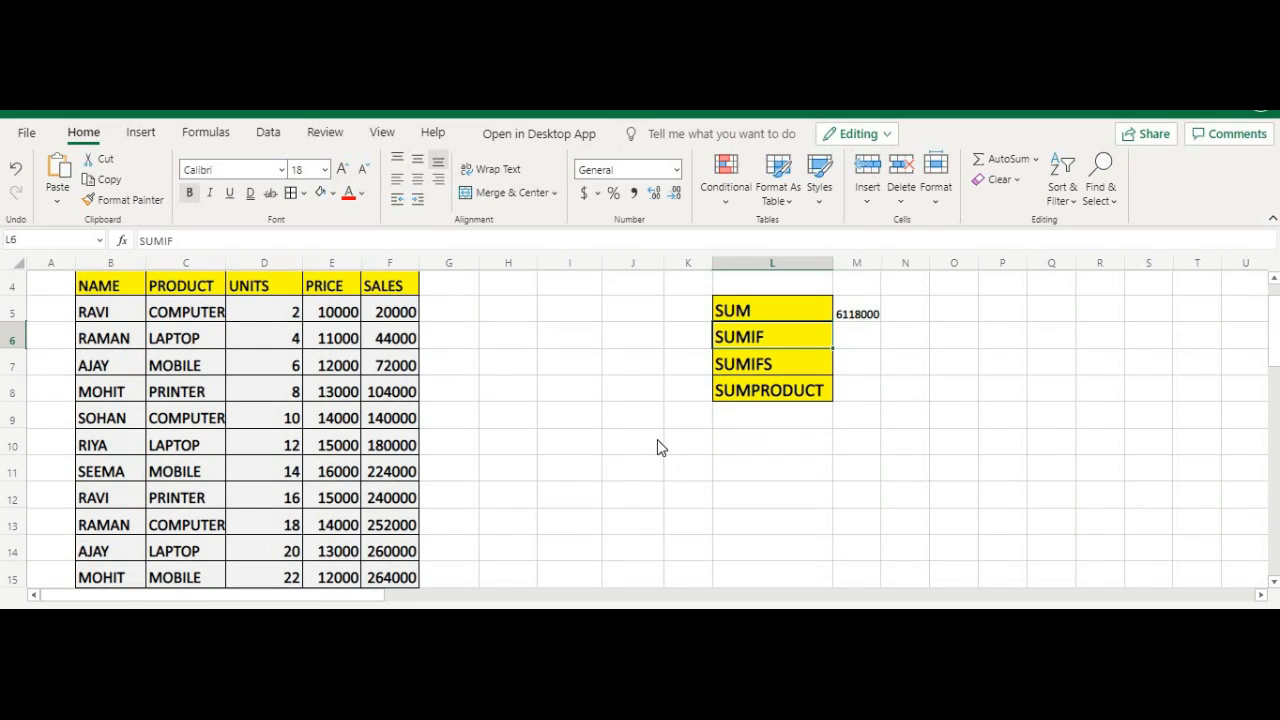
pyautogui.click(643, 446)
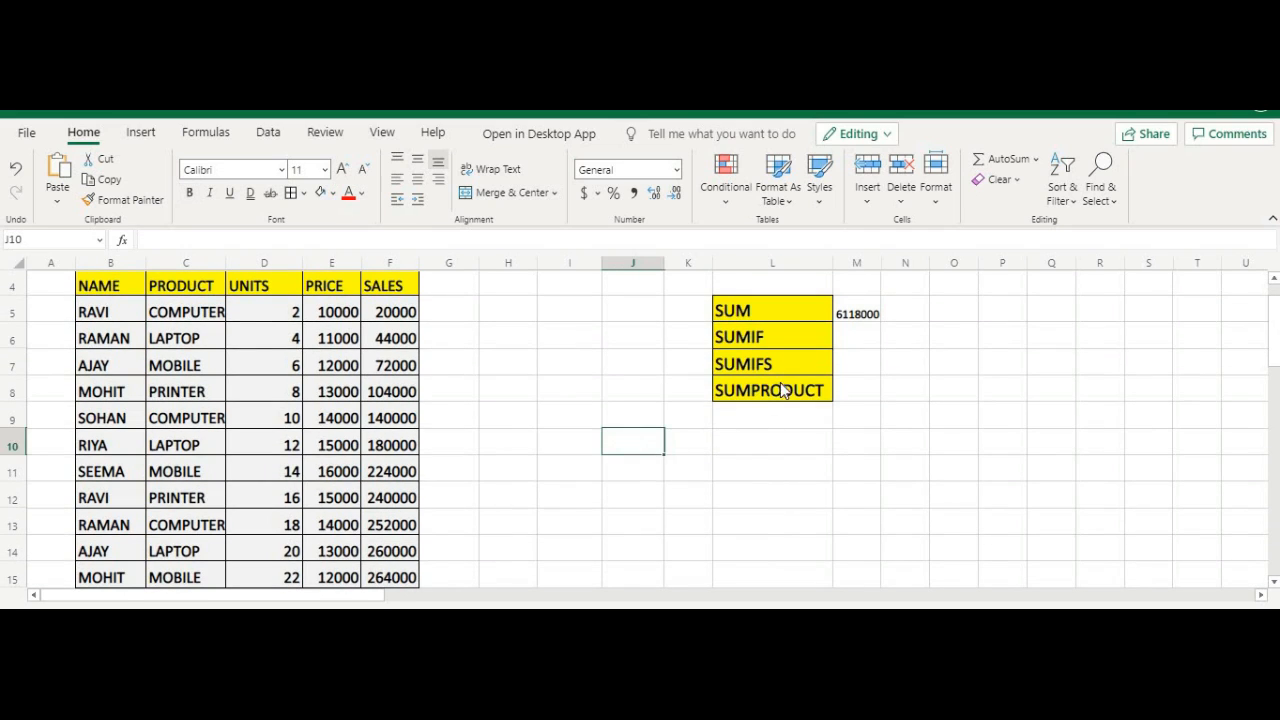
# Step: Enter the name from the table's first record in K6, beside the SUMIF label, as the criterion
pyautogui.click(581, 338)
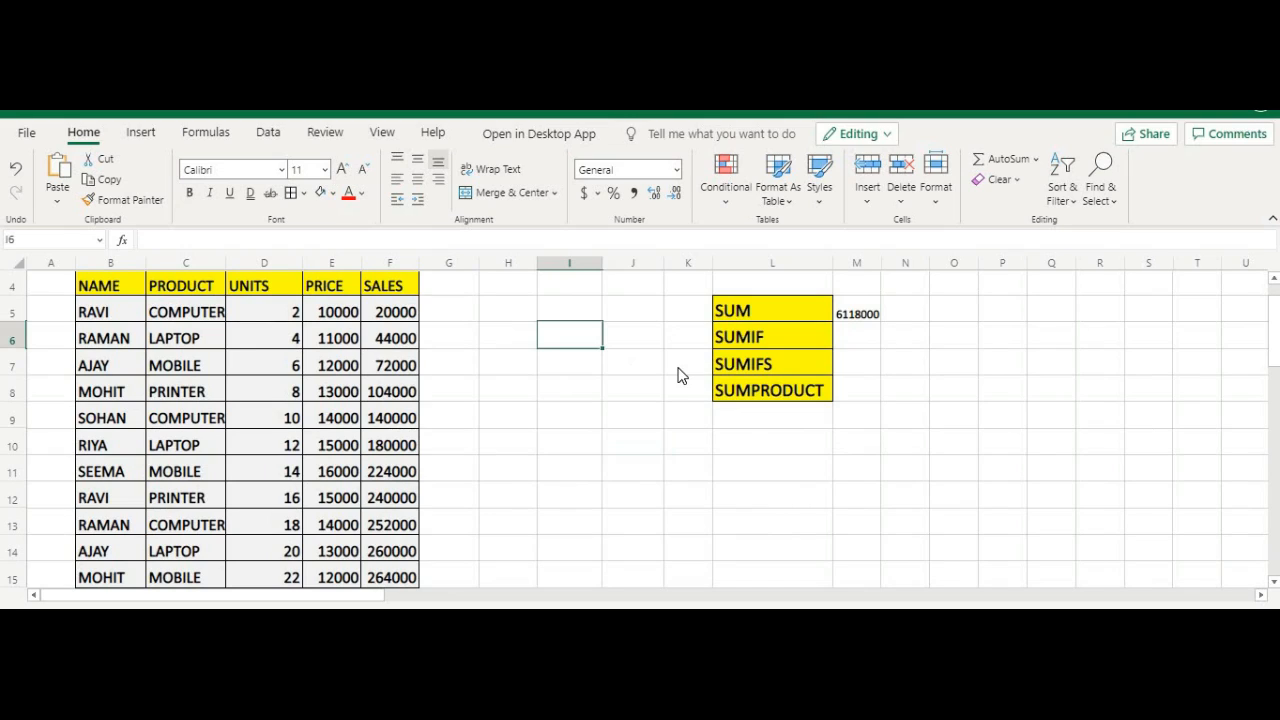
pyautogui.write('RA')
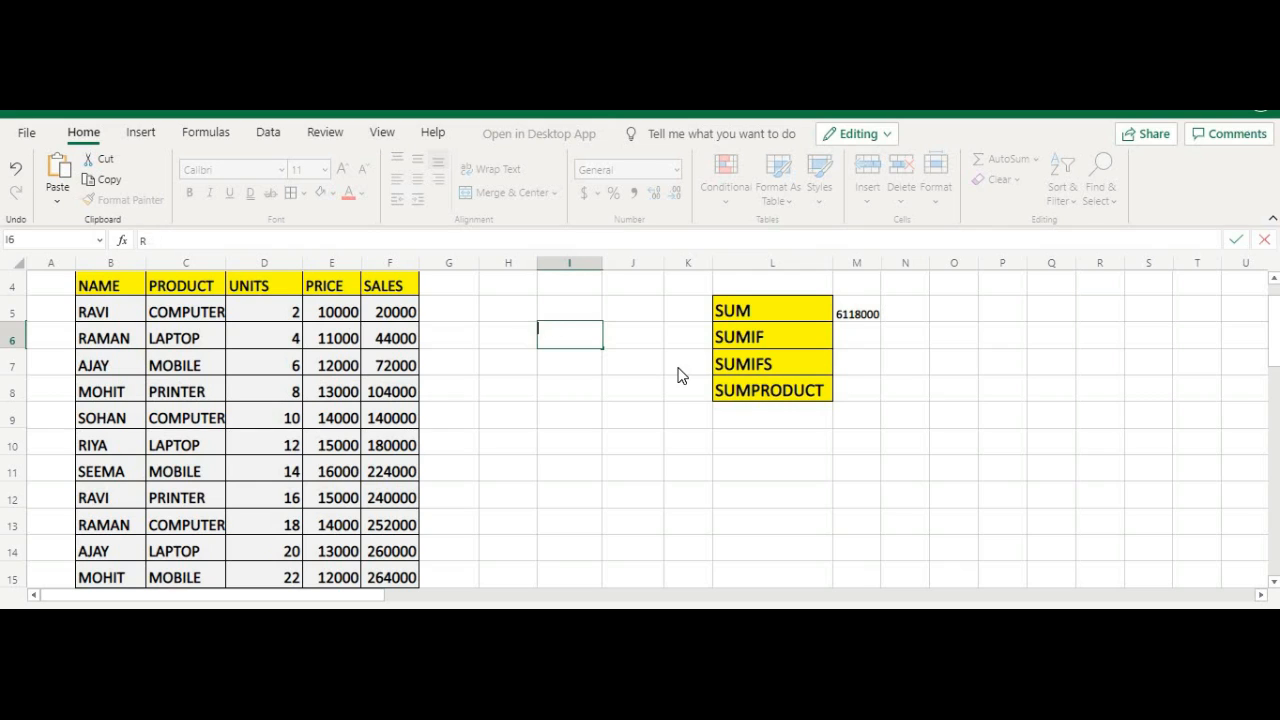
pyautogui.press('BackSpace')
pyautogui.press('Right')
pyautogui.press('Right')
pyautogui.write('R')
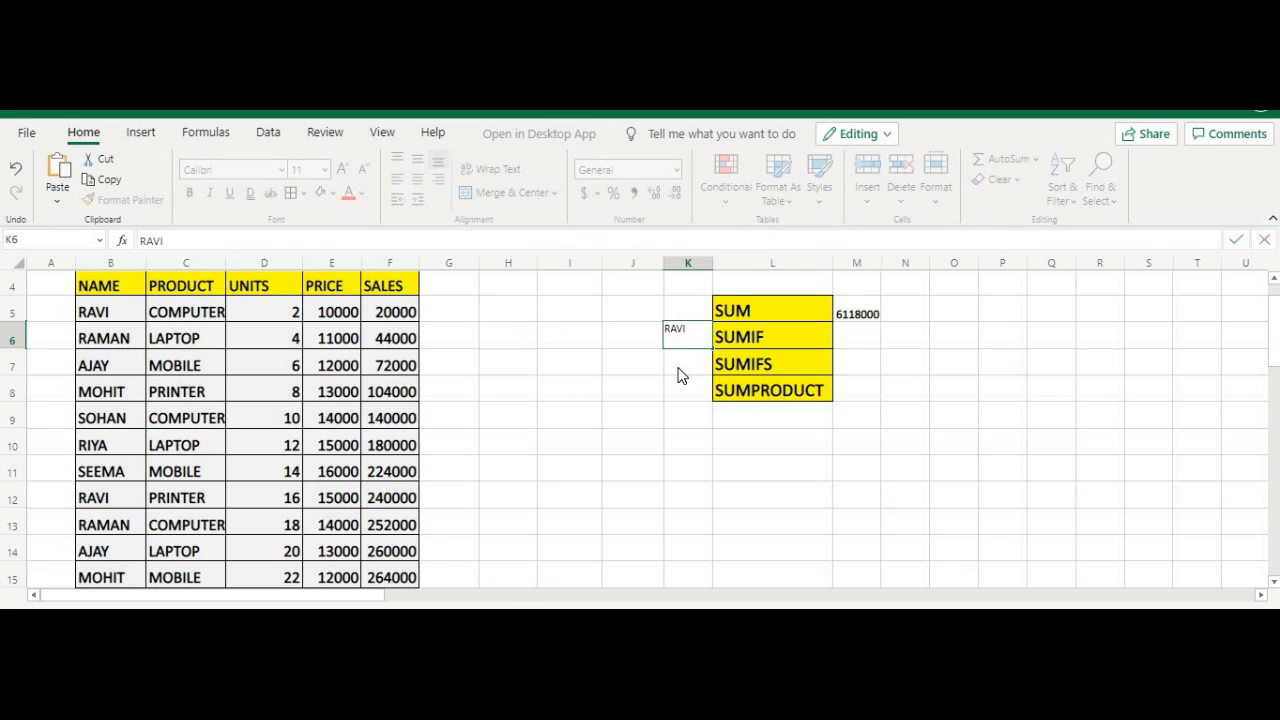
pyautogui.press('Right')
# Step: Enlarge the criterion name in K6 by four font size steps and make it bold
pyautogui.click(682, 341)
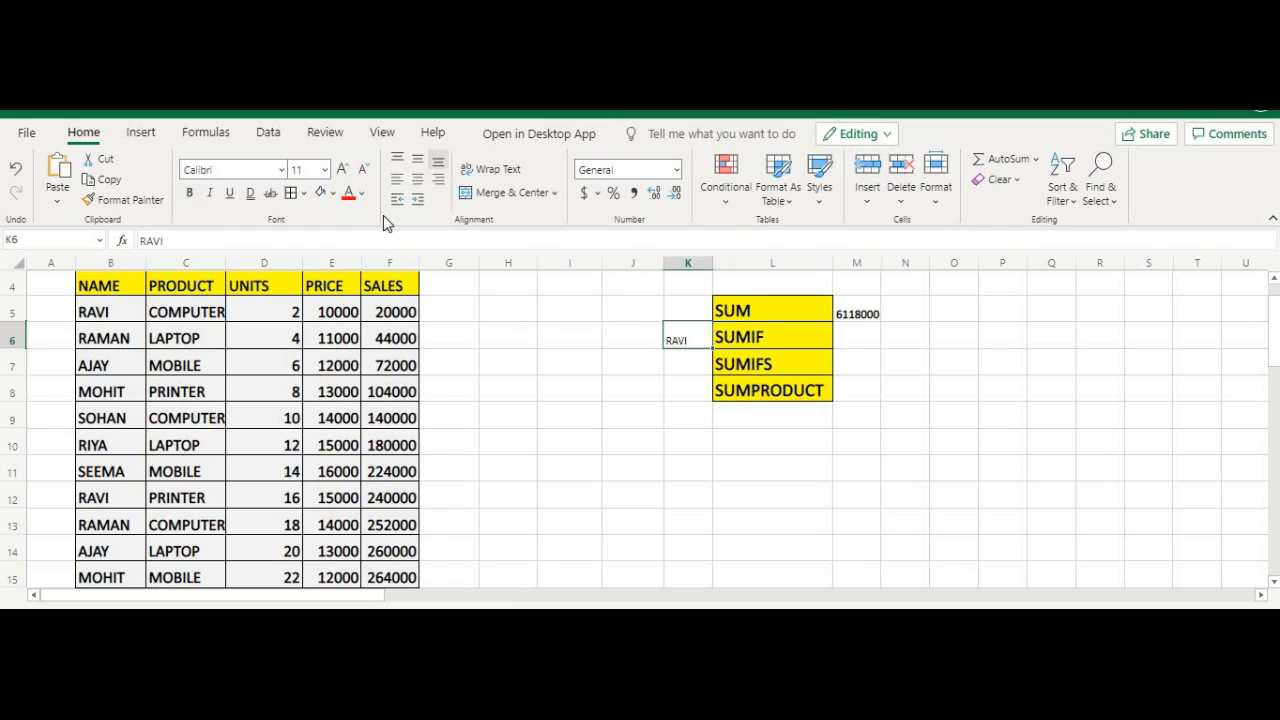
pyautogui.click(341, 169)
pyautogui.click(341, 169)
pyautogui.click(341, 169)
pyautogui.click(341, 169)
pyautogui.click(189, 192)
pyautogui.click(870, 337)
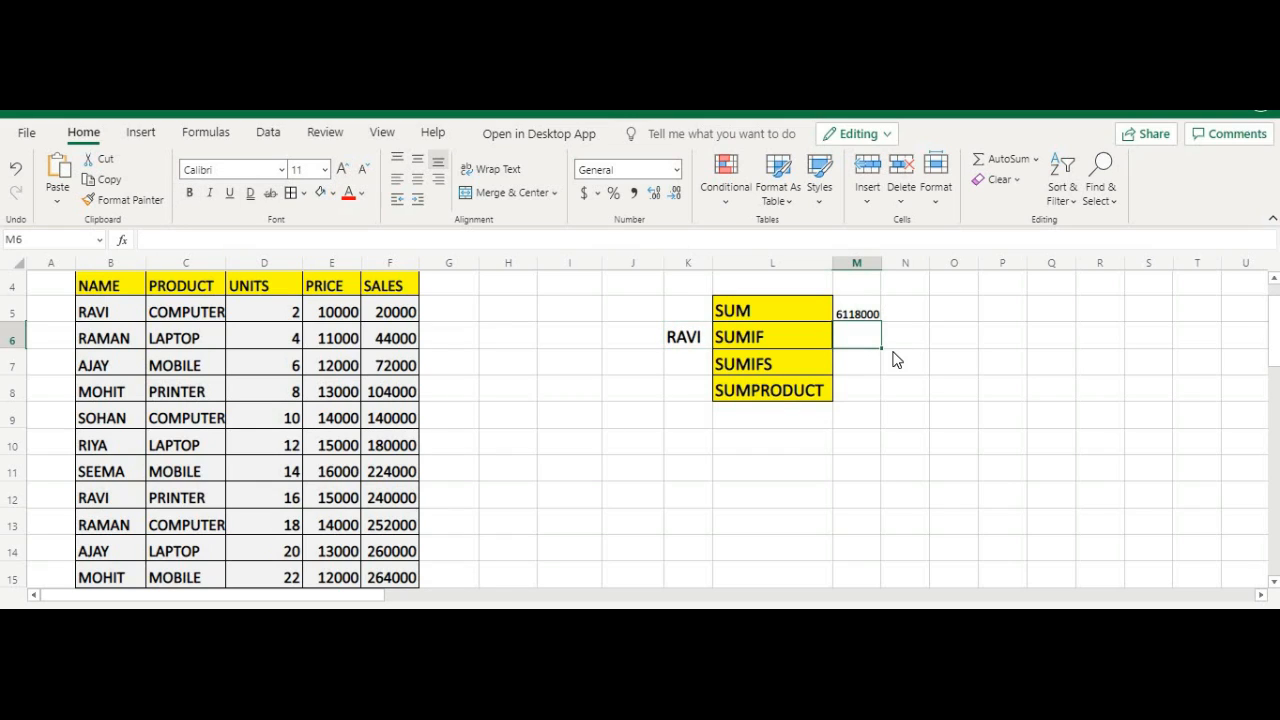
# Step: Add the heading SALES in M4 above the total and make it bold
pyautogui.click(857, 290)
pyautogui.write('D')
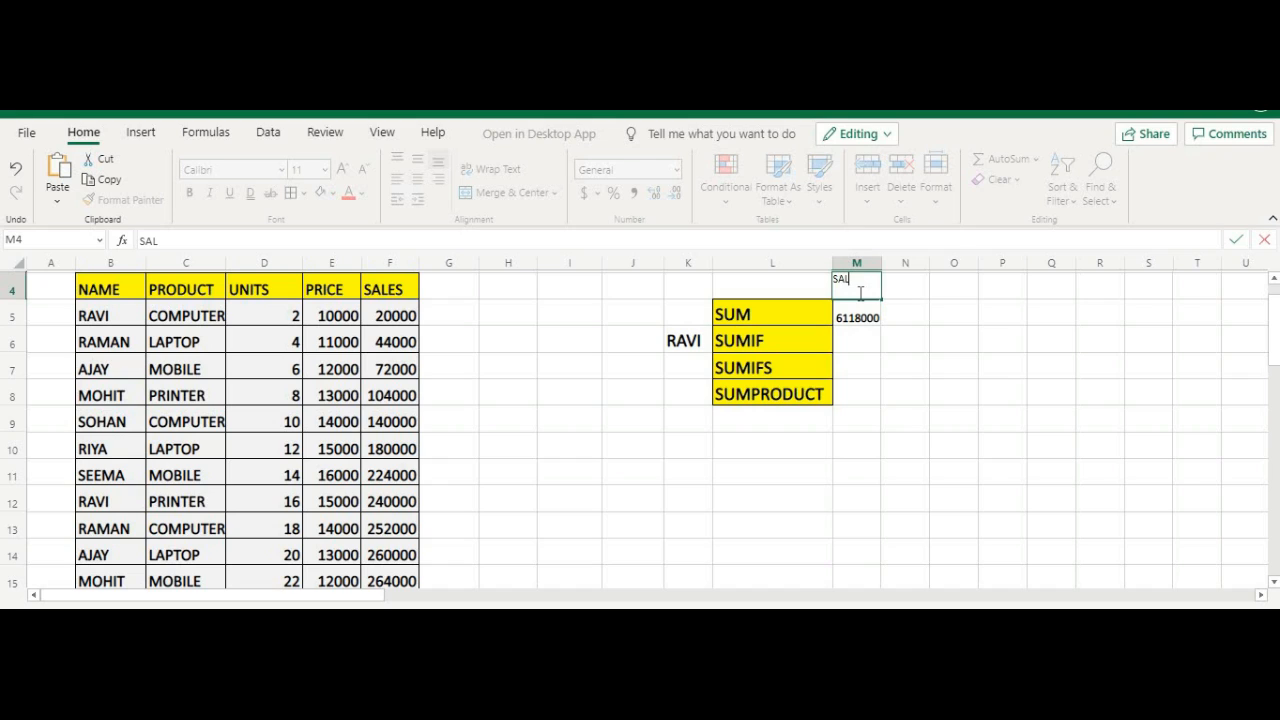
pyautogui.click(922, 493)
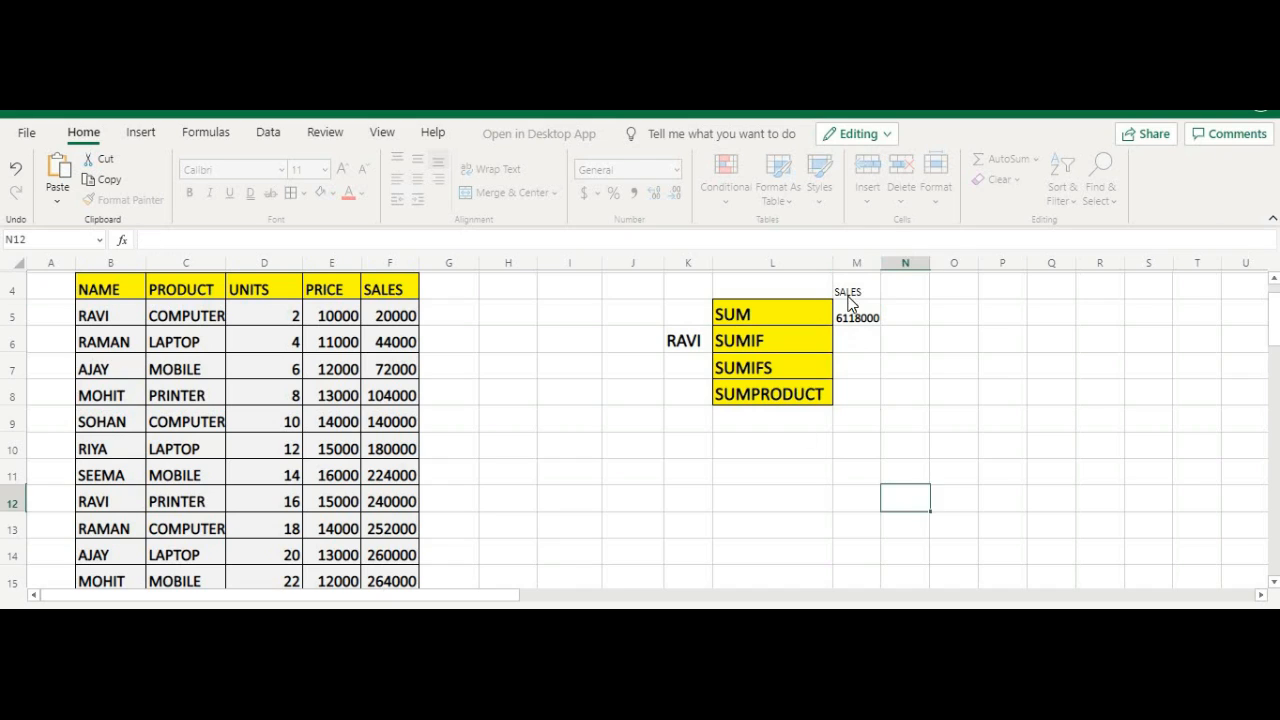
pyautogui.click(851, 292)
pyautogui.click(189, 192)
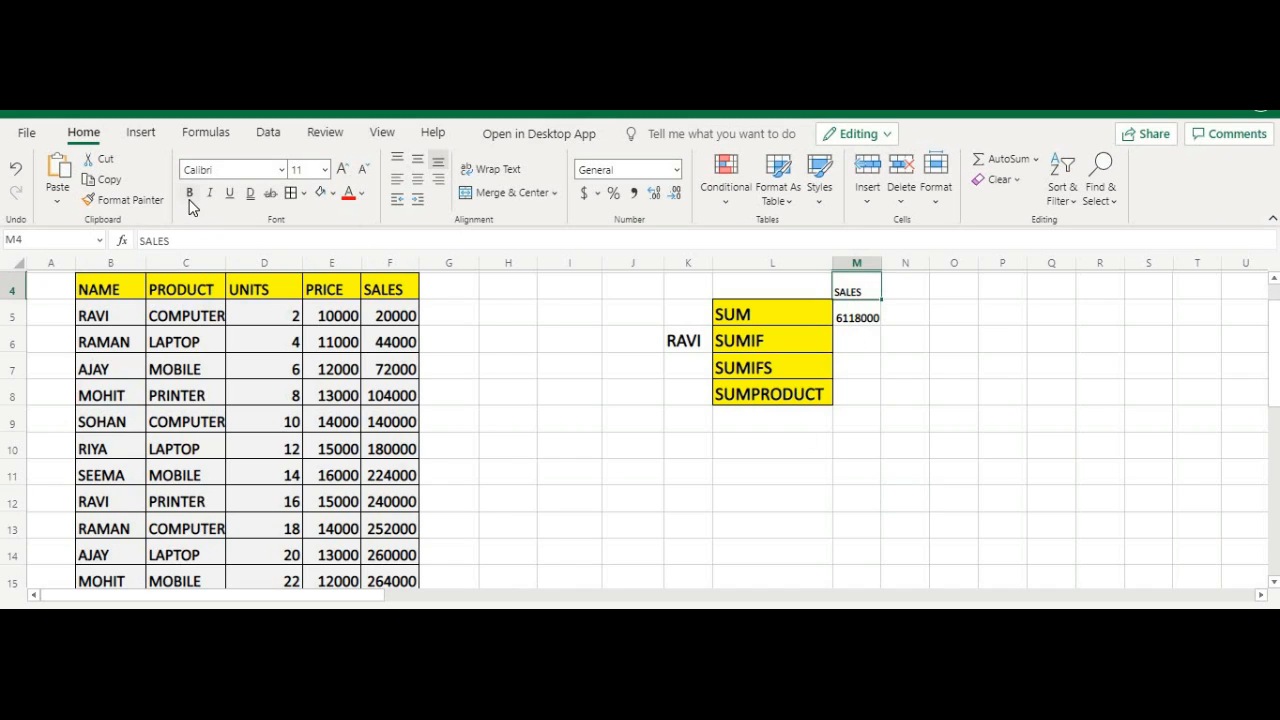
# Step: Start a SUMIF formula in M6 with the name cells B5:B22 as the criteria range
pyautogui.click(856, 324)
pyautogui.click(857, 348)
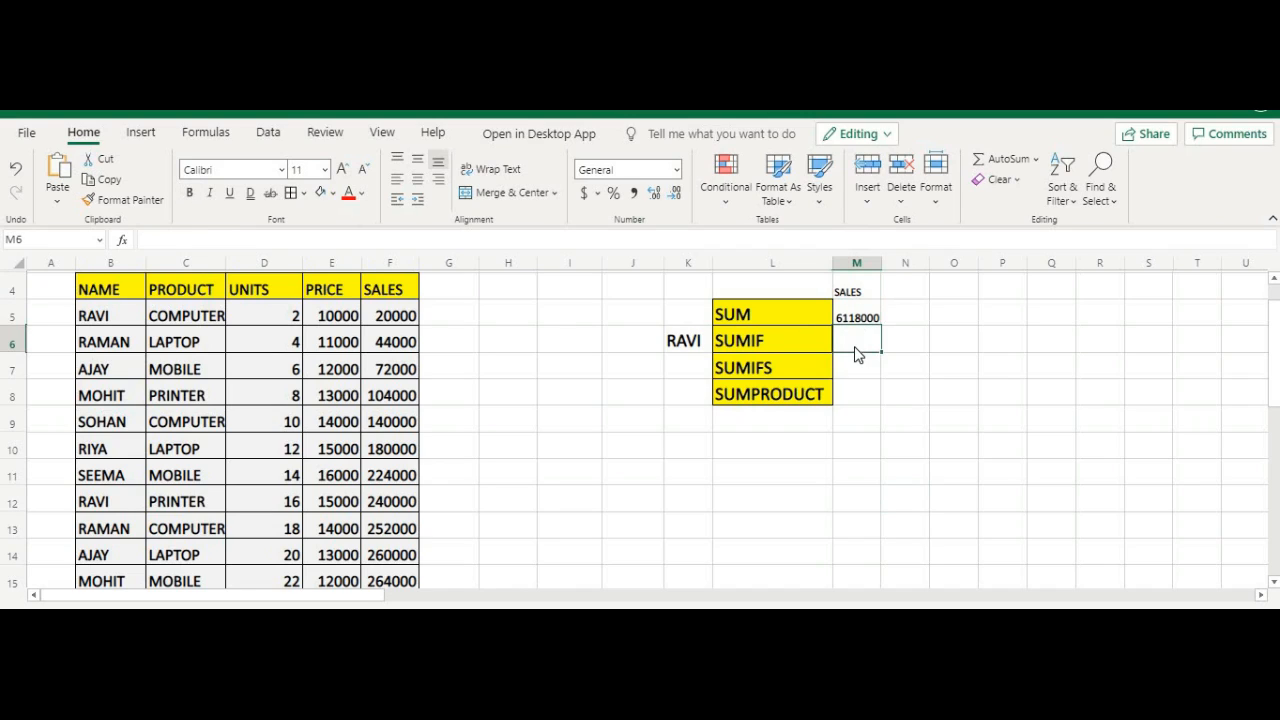
pyautogui.write('=SUMIF')
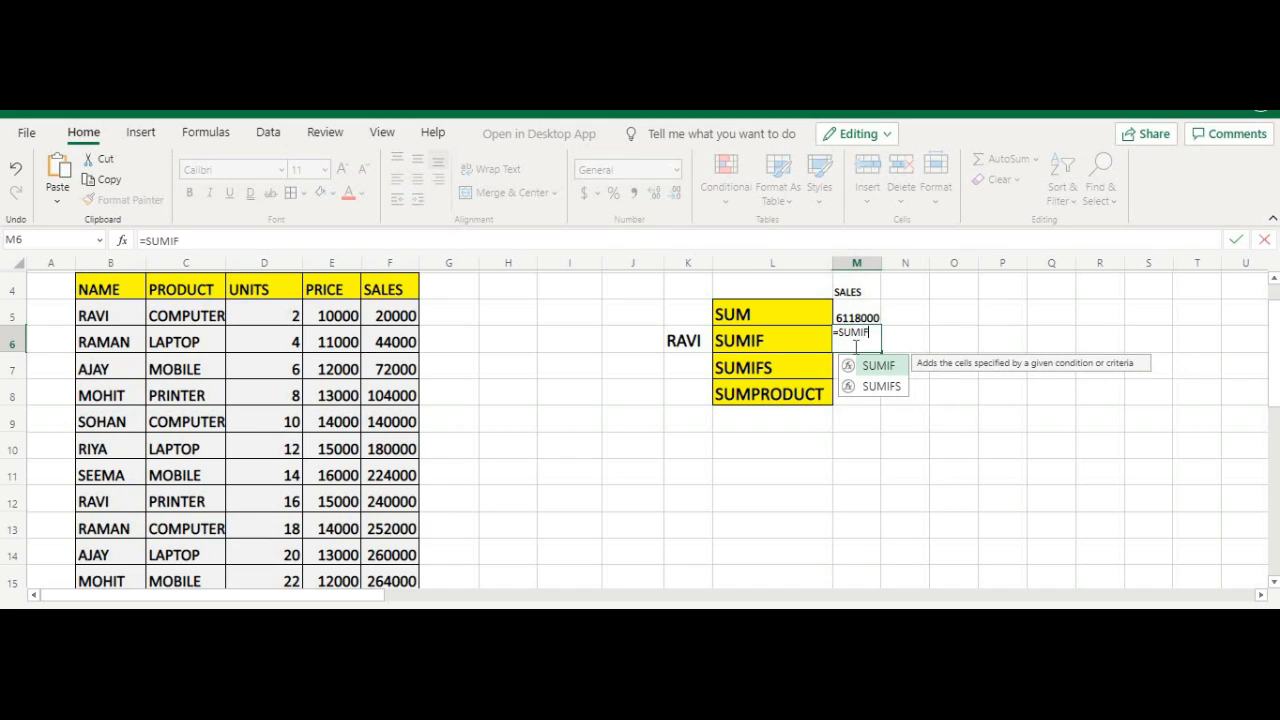
pyautogui.write('(')
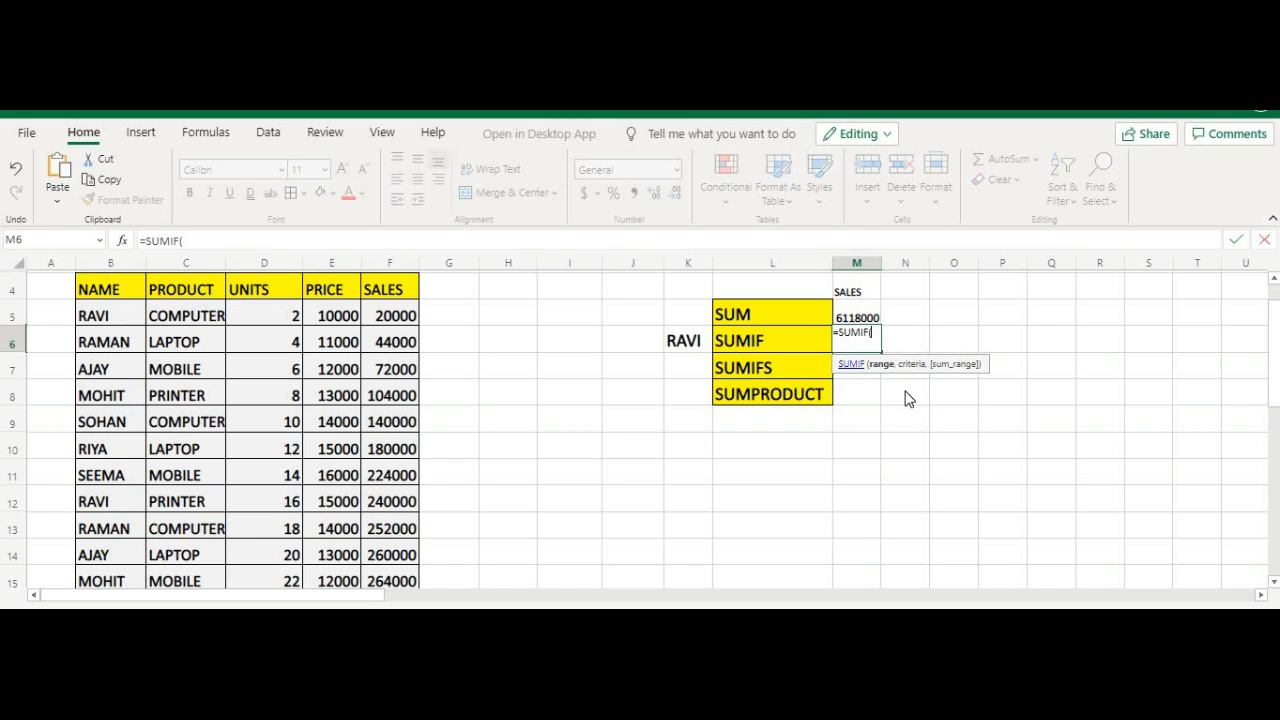
pyautogui.moveTo(912, 366); pyautogui.dragTo(1000, 404)
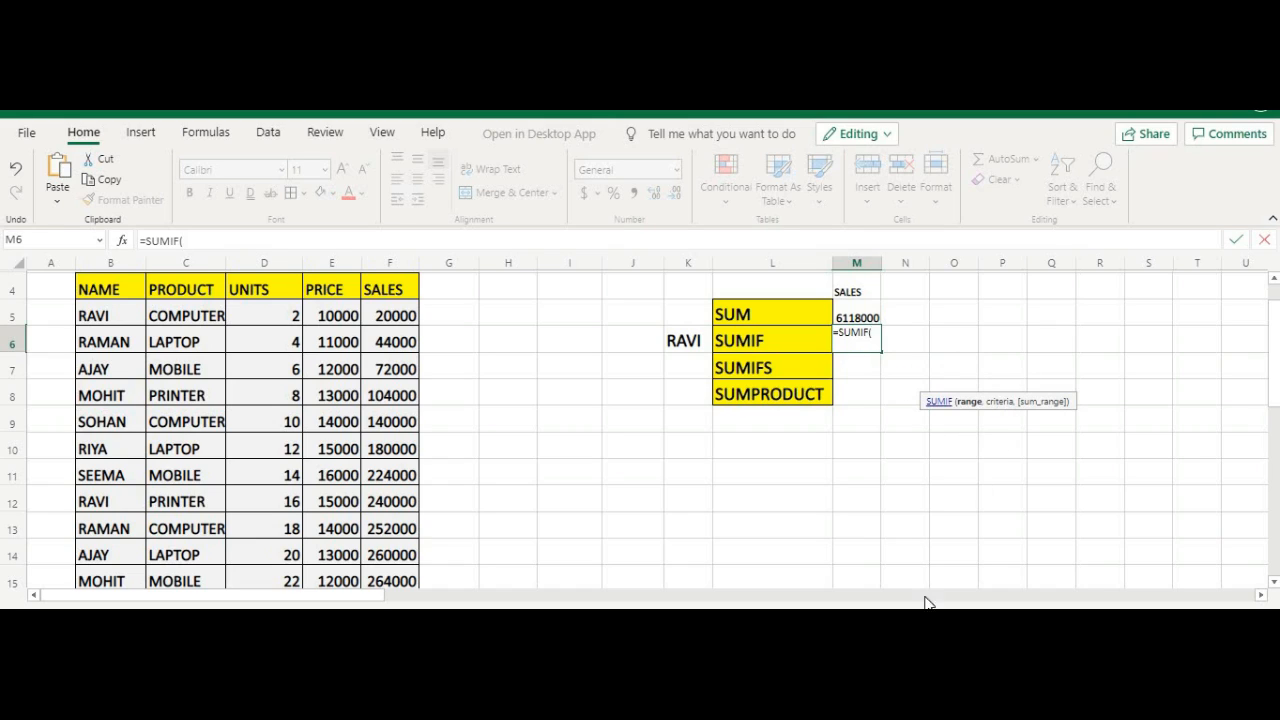
pyautogui.moveTo(115, 316); pyautogui.dragTo(135, 501)
pyautogui.scroll(4, 685, 469)
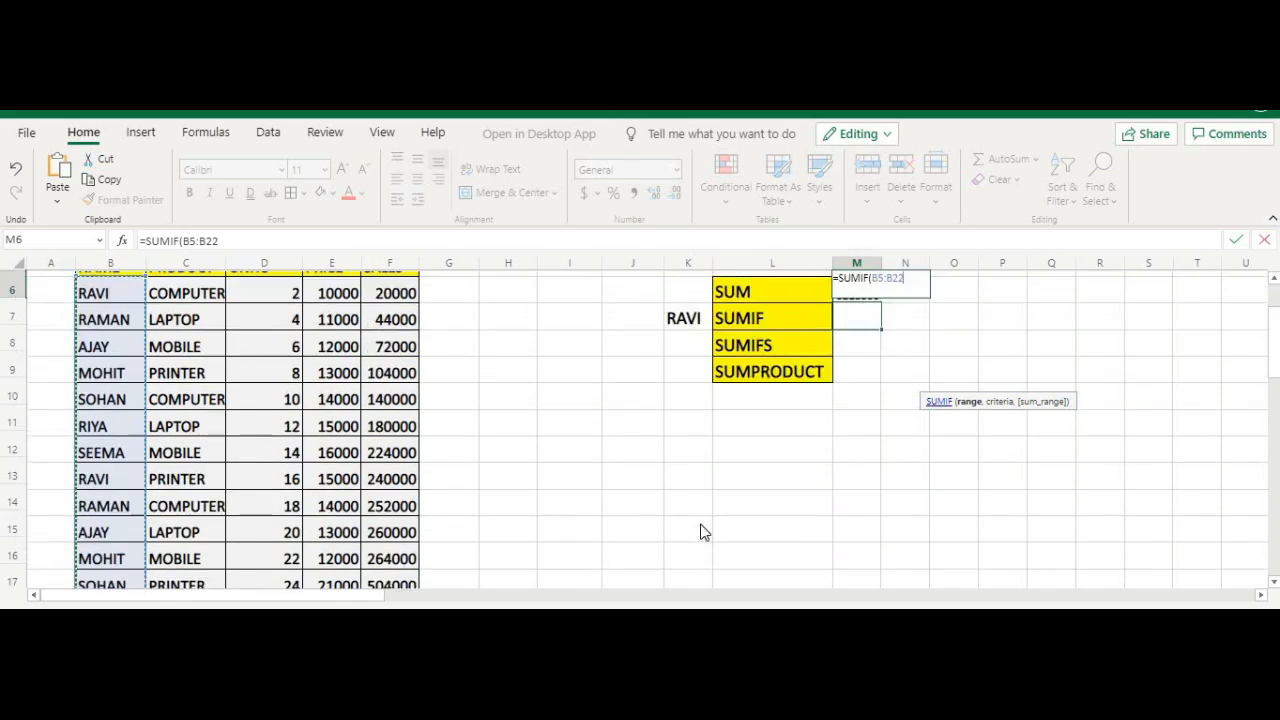
# Step: Complete the SUMIF formula with the first record's name as quoted text criterion and F5:F22 as the sum range
pyautogui.write(',')
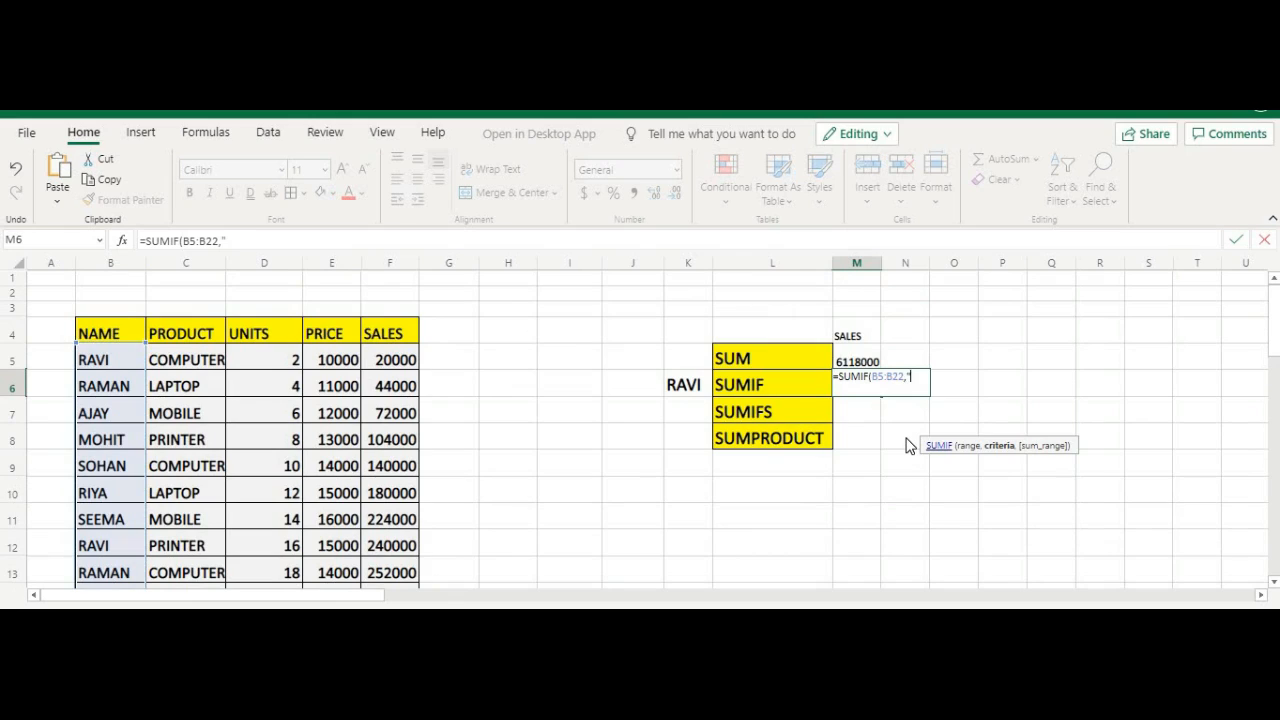
pyautogui.write('"RAVI",')
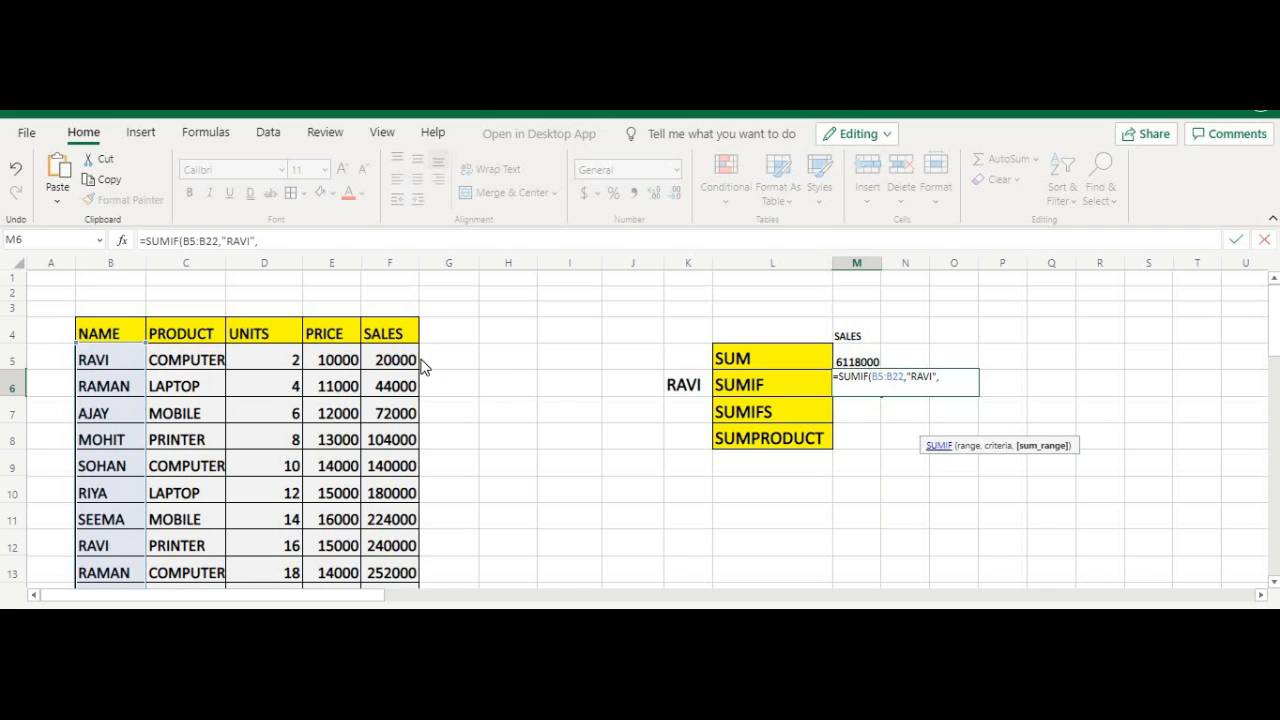
pyautogui.moveTo(411, 364); pyautogui.dragTo(391, 531)
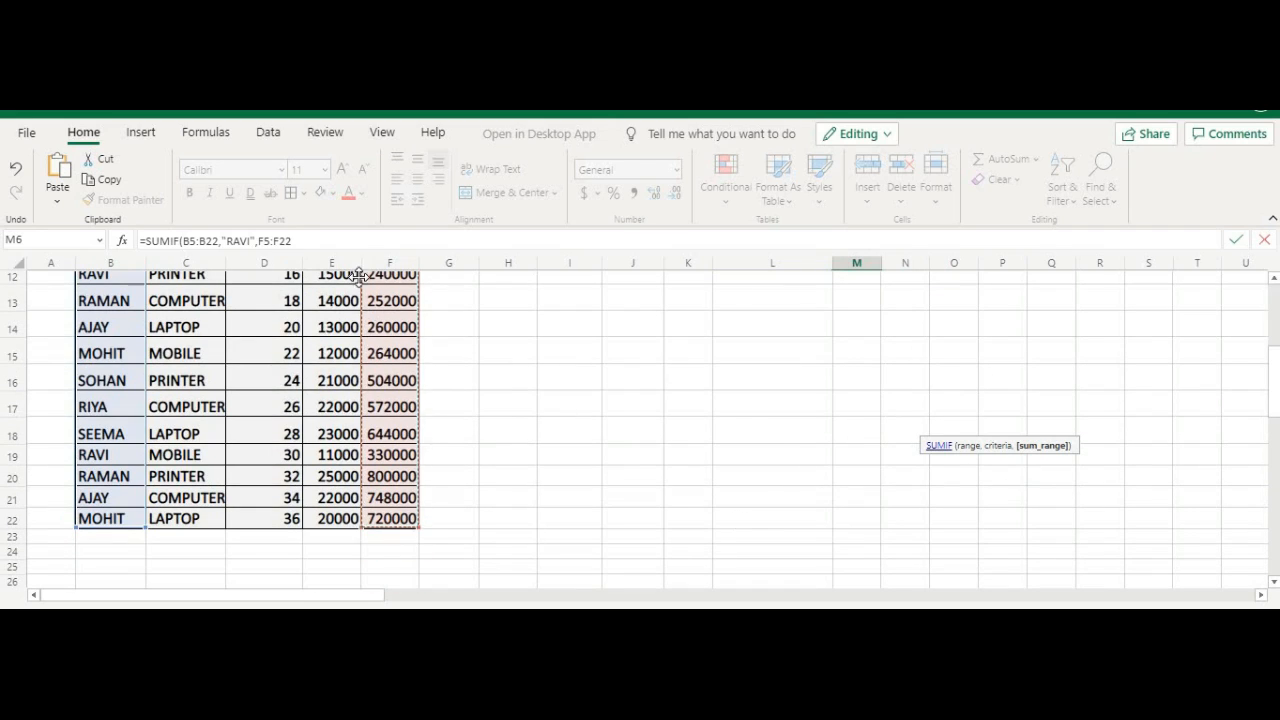
pyautogui.click(541, 241)
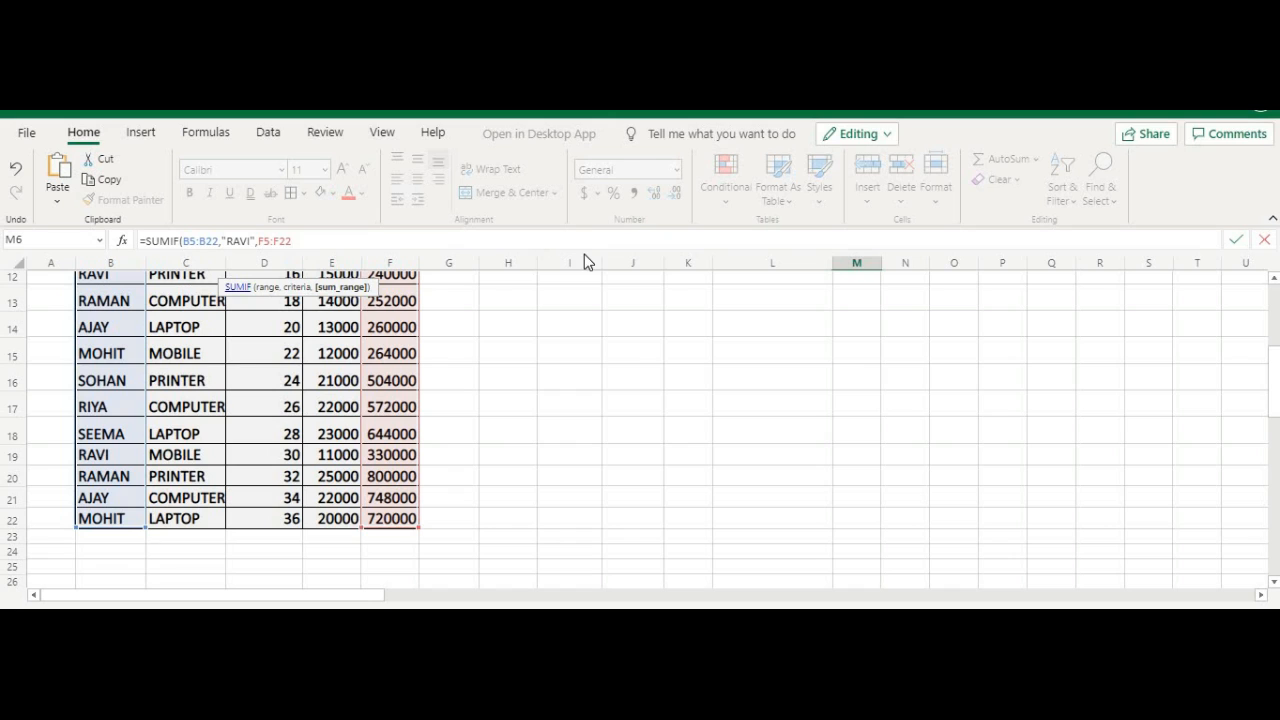
pyautogui.write(')')
pyautogui.press('Return')
# Step: Make the SUMIF result in M6 bold and enlarge its font size to 14
pyautogui.scroll(3, 626, 383)
pyautogui.click(866, 392)
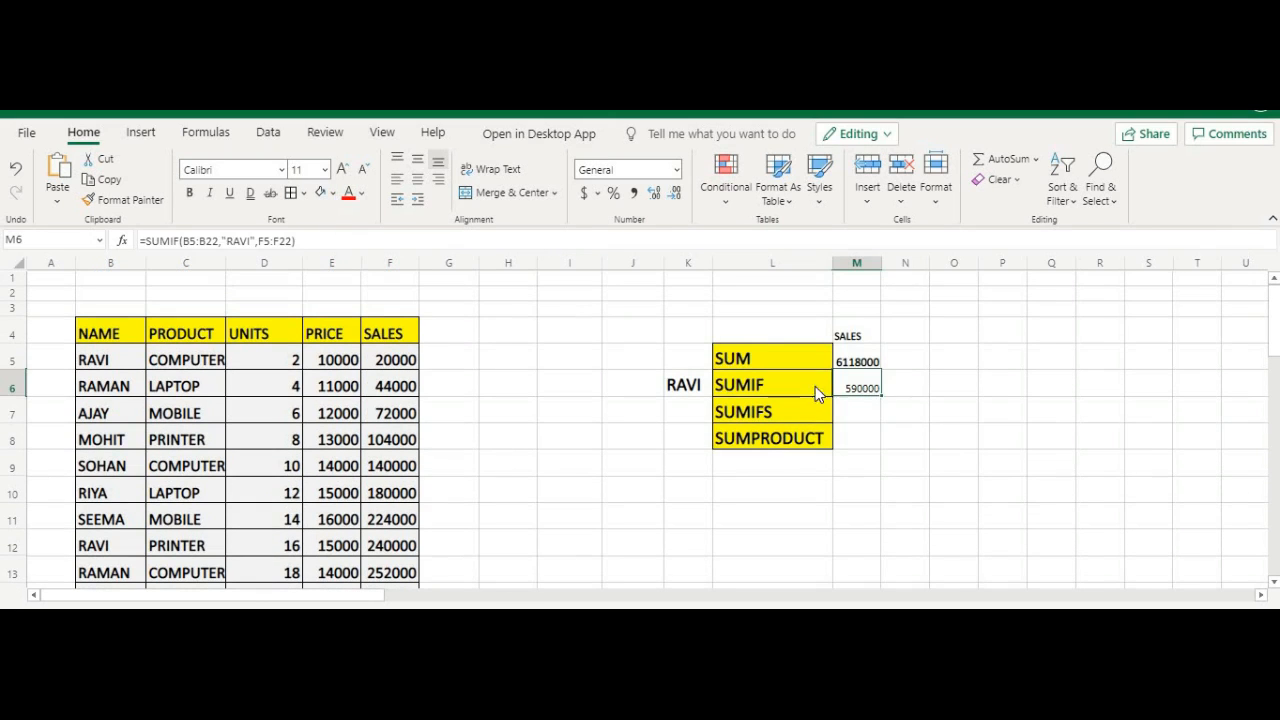
pyautogui.click(189, 193)
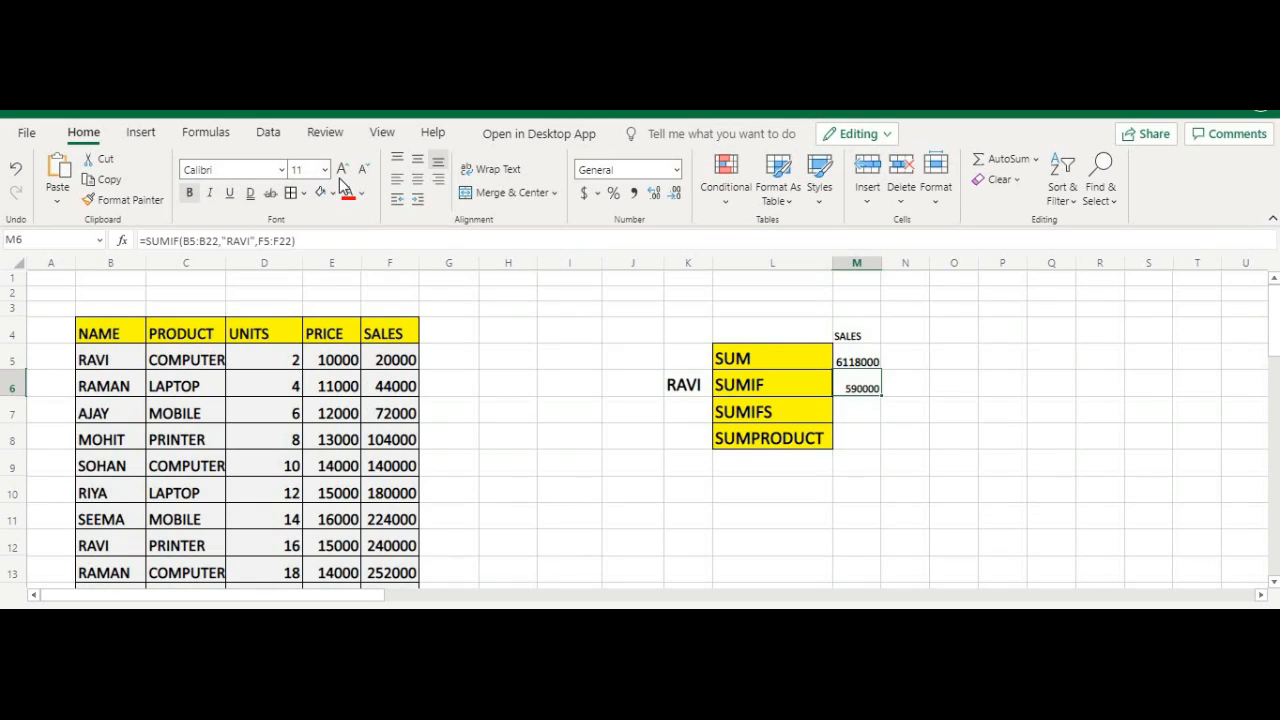
pyautogui.click(342, 169)
pyautogui.click(342, 169)
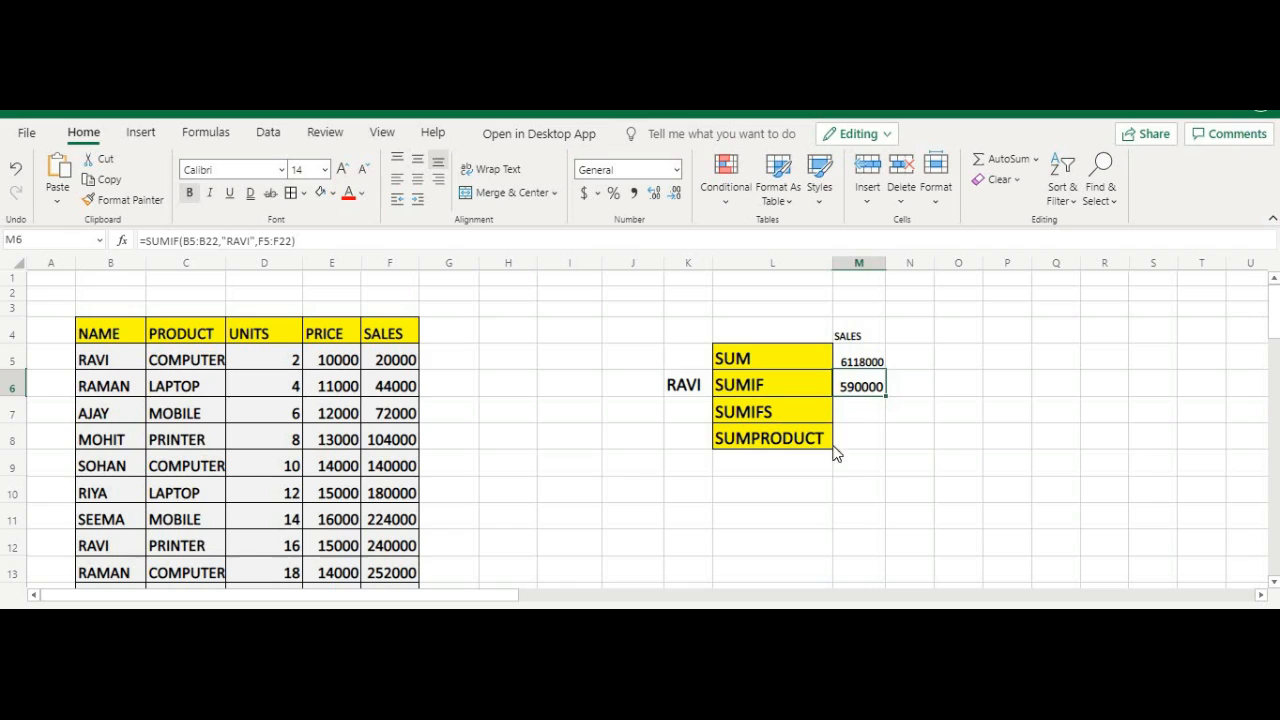
# Step: Examine the products in every record carrying the criterion name to find a name and product pair for SUMIFS
pyautogui.click(850, 413)
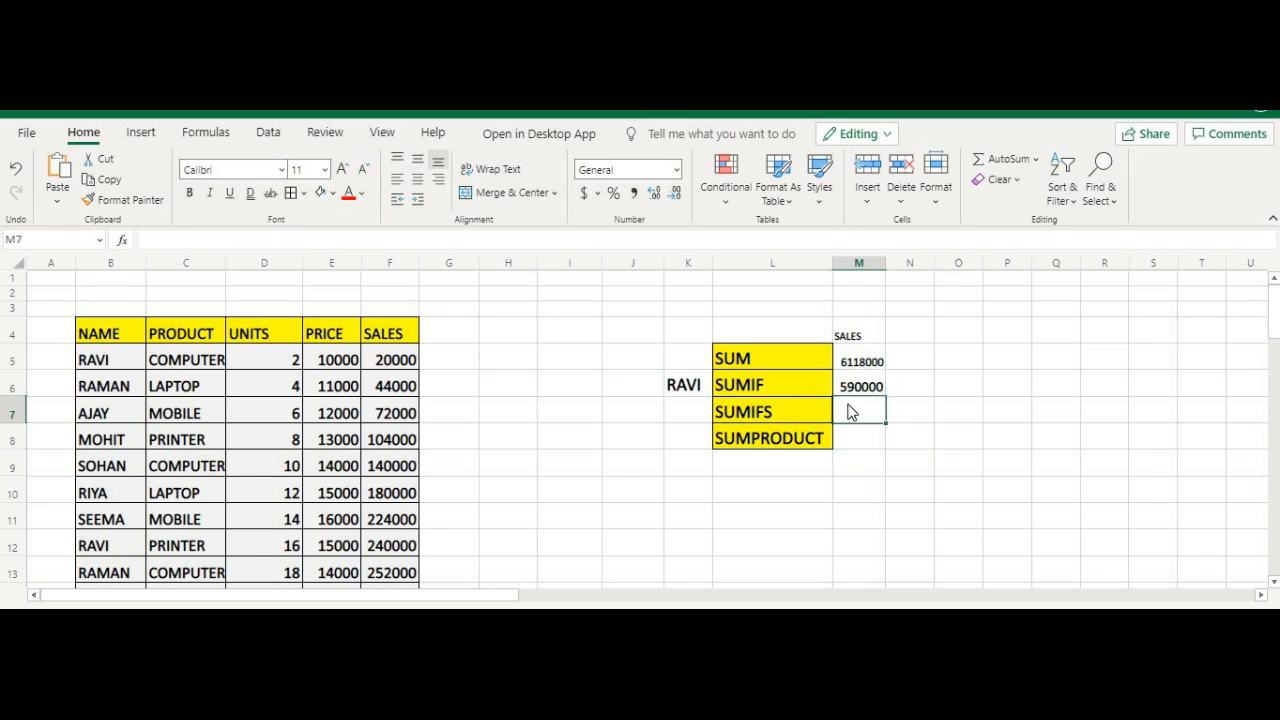
pyautogui.click(637, 413)
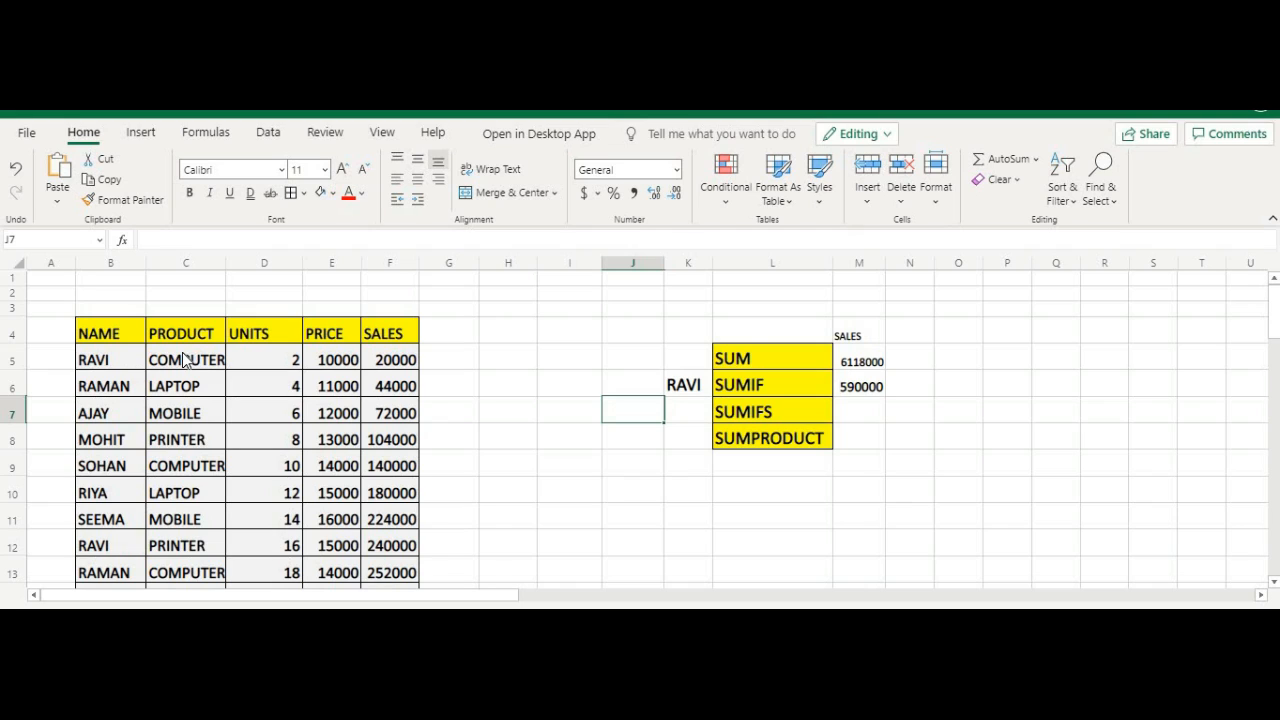
pyautogui.click(155, 362)
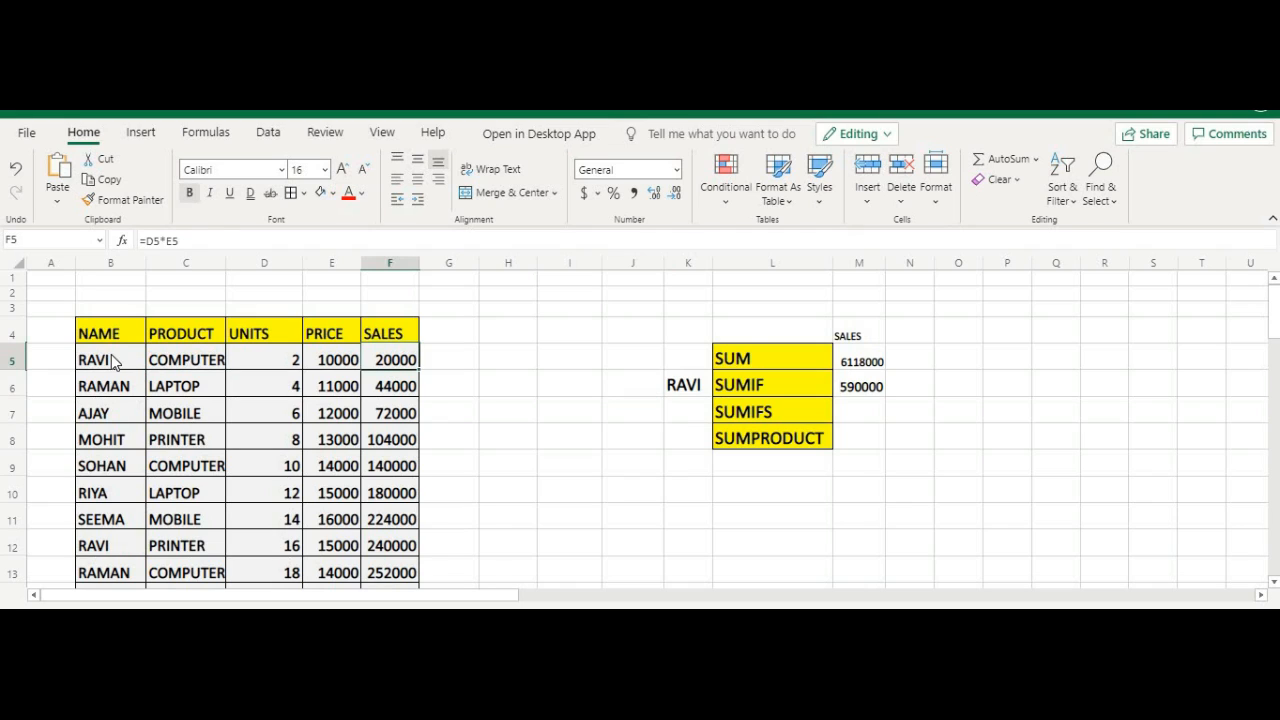
pyautogui.scroll(-1, 222, 440)
pyautogui.click(134, 495)
pyautogui.click(167, 497)
pyautogui.scroll(-1, 167, 497)
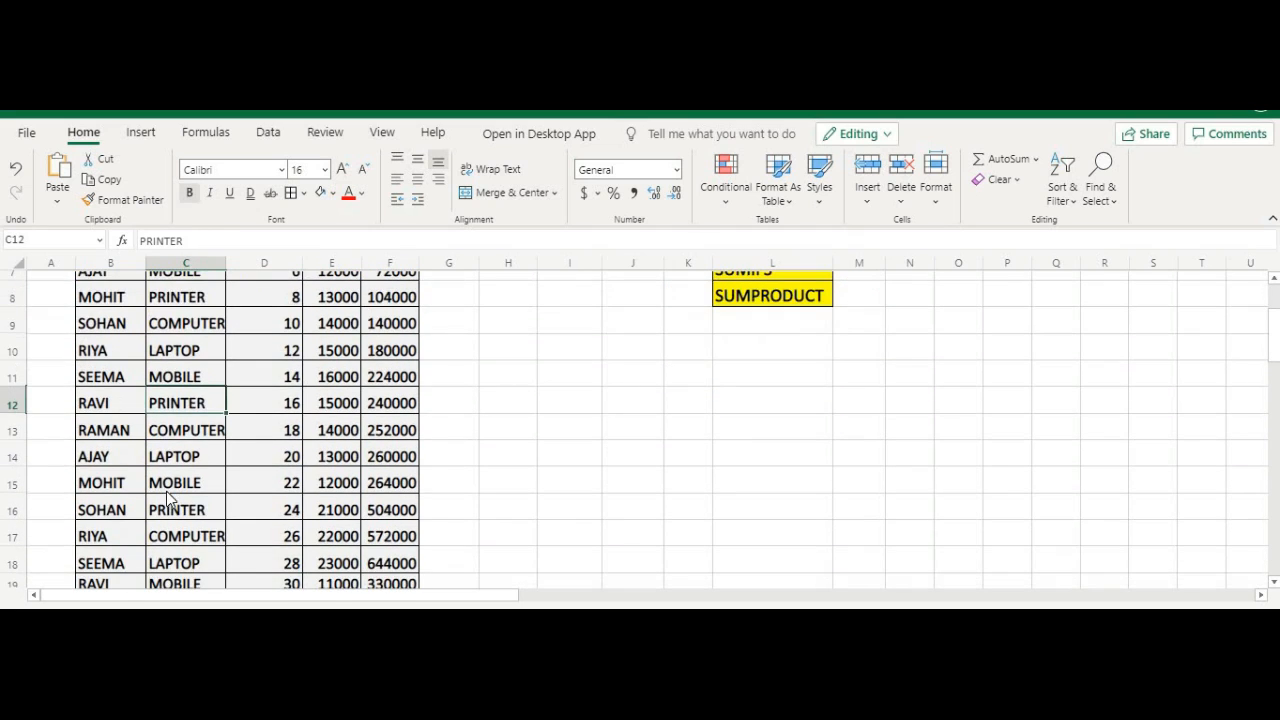
pyautogui.scroll(-1, 141, 490)
pyautogui.scroll(-1, 130, 490)
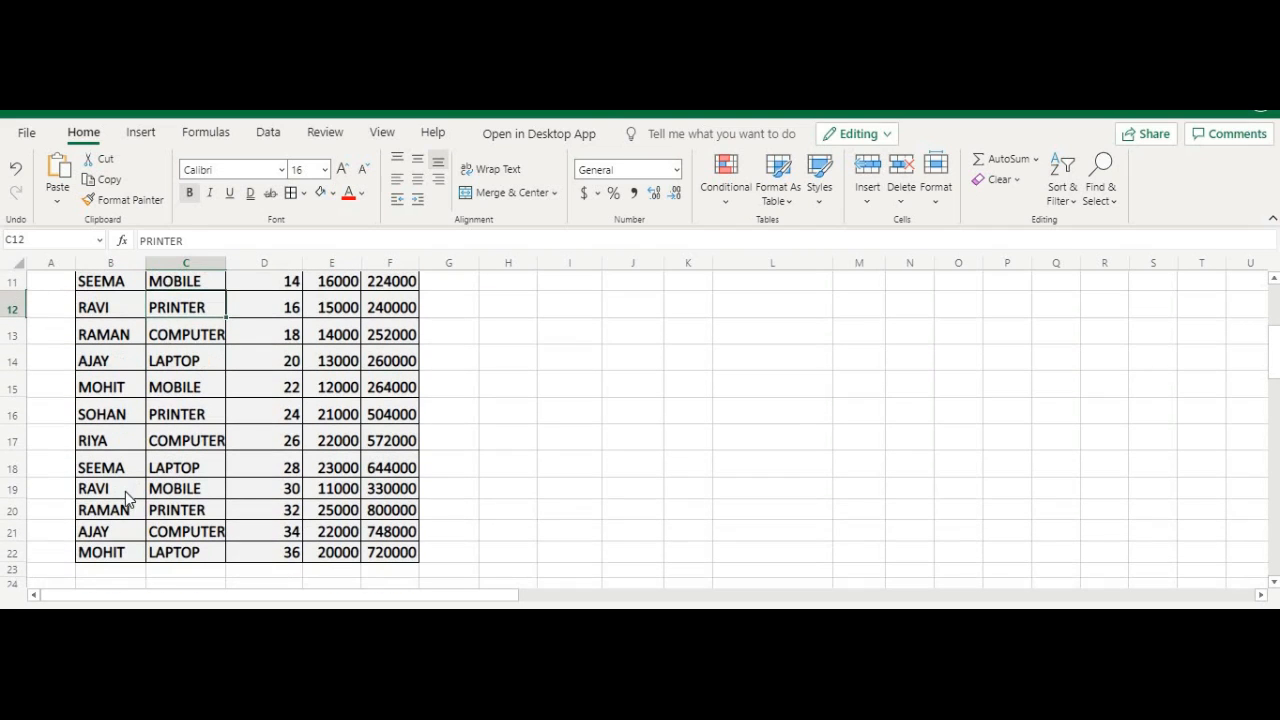
pyautogui.click(130, 492)
pyautogui.click(186, 488)
pyautogui.scroll(4, 186, 488)
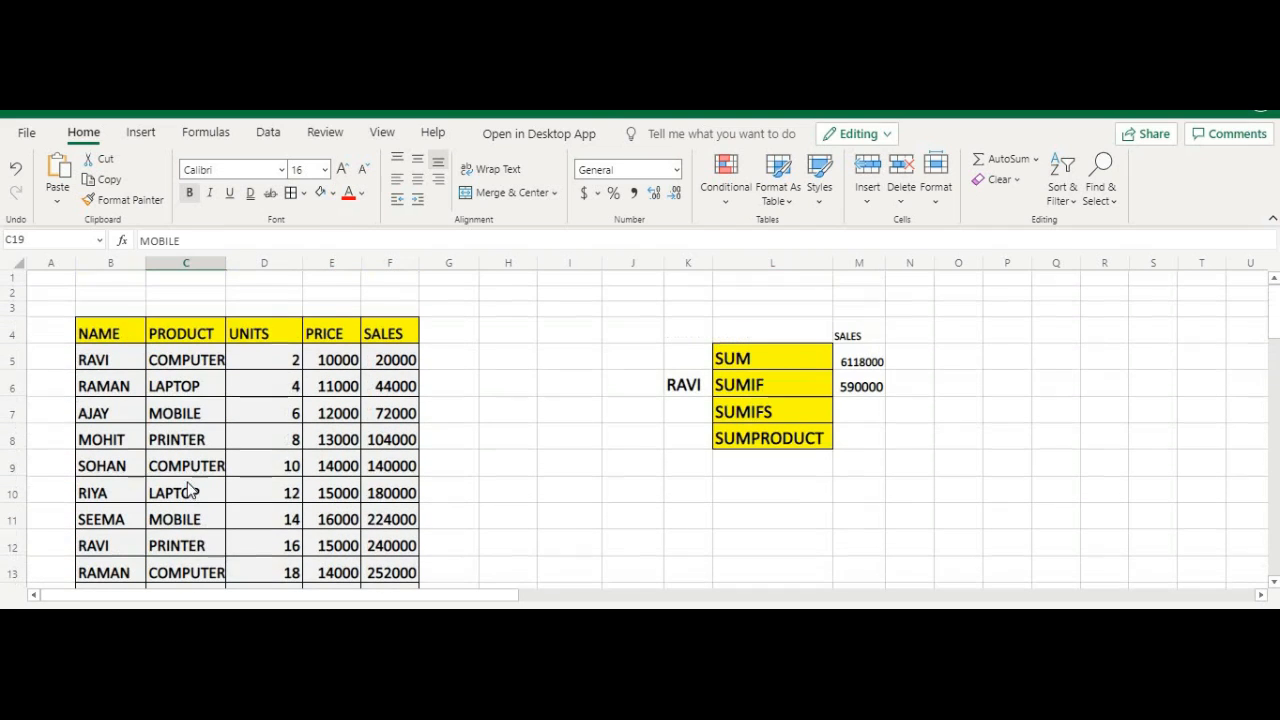
# Step: Change the product in C12 to COMPUTER
pyautogui.scroll(-2, 185, 488)
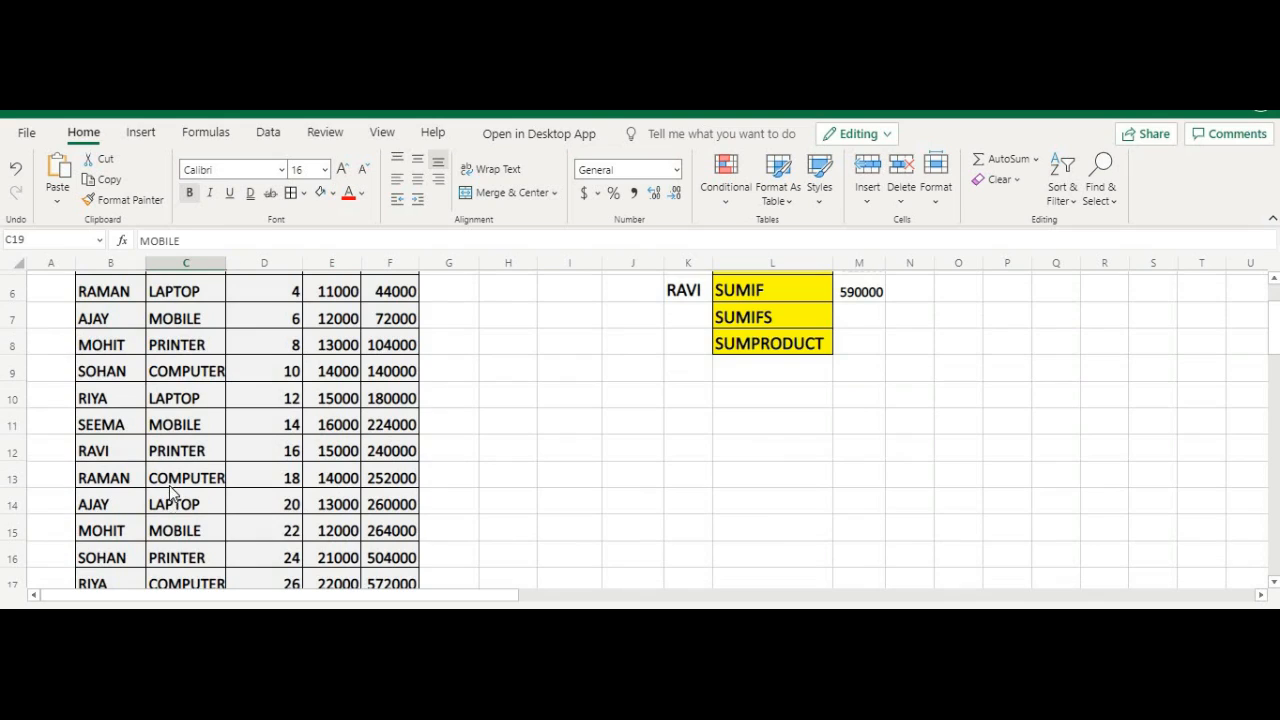
pyautogui.click(170, 455)
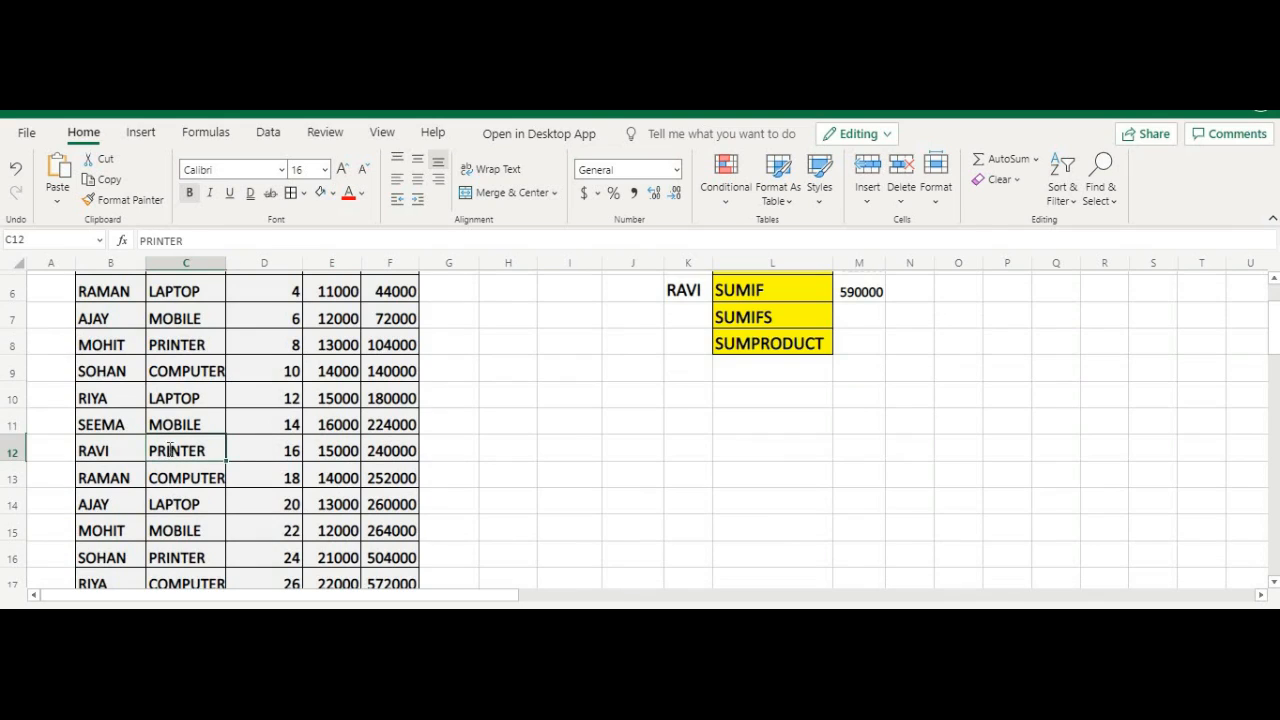
pyautogui.write('C')
pyautogui.click(530, 488)
pyautogui.scroll(2, 288, 415)
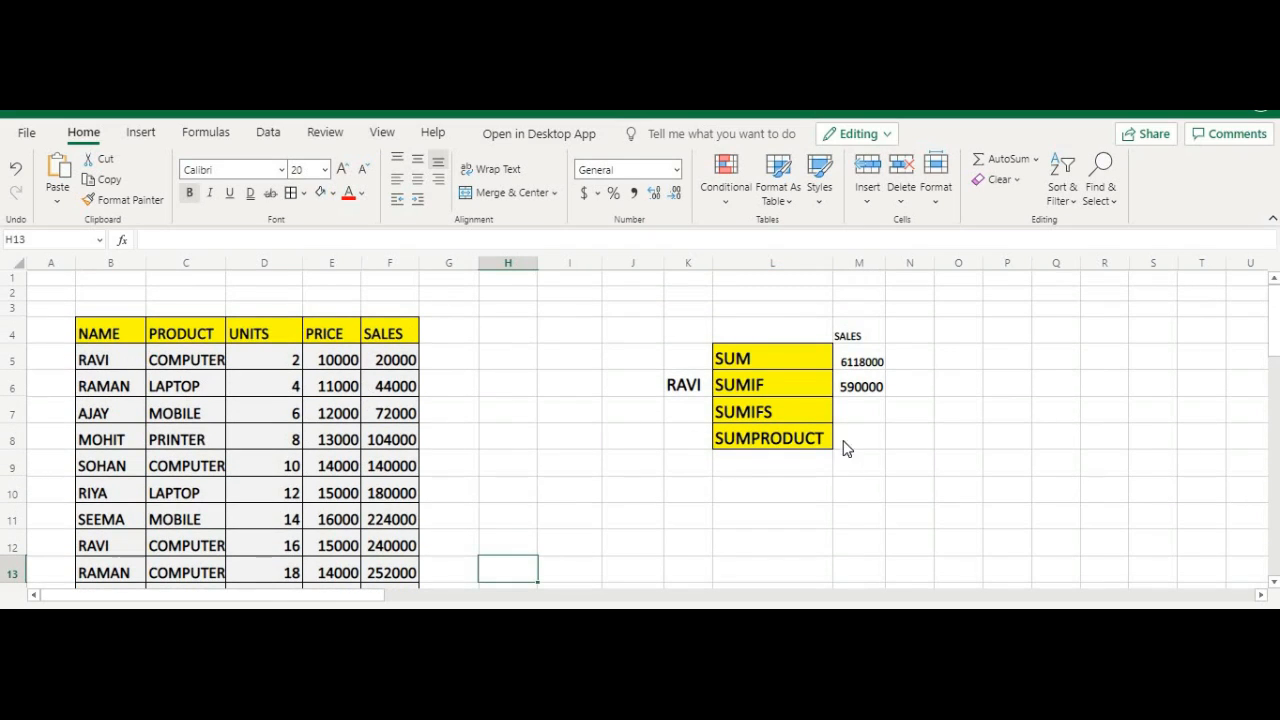
# Step: Enter the SUMIFS criteria beside its label: the first record's name in J7 and COMPUTER in K7
pyautogui.click(628, 422)
pyautogui.write('RAVI')
pyautogui.press('Tab')
pyautogui.write('CO')
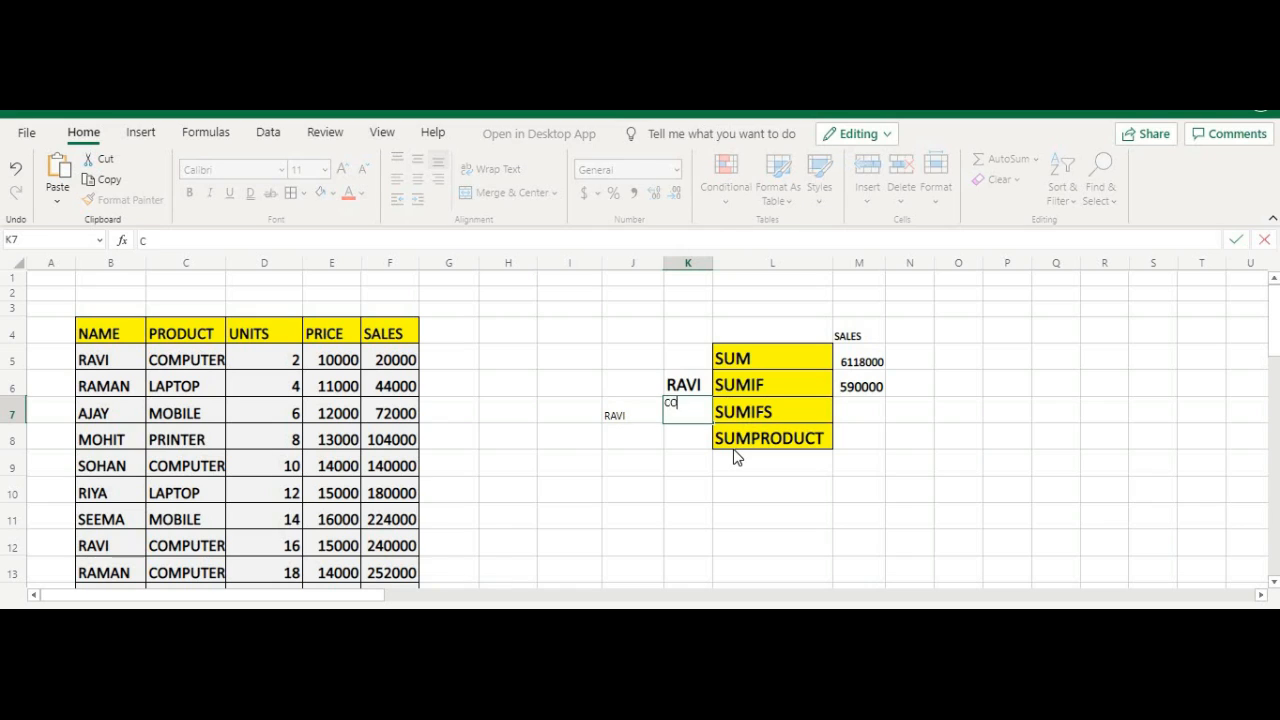
pyautogui.write('MPUTER')
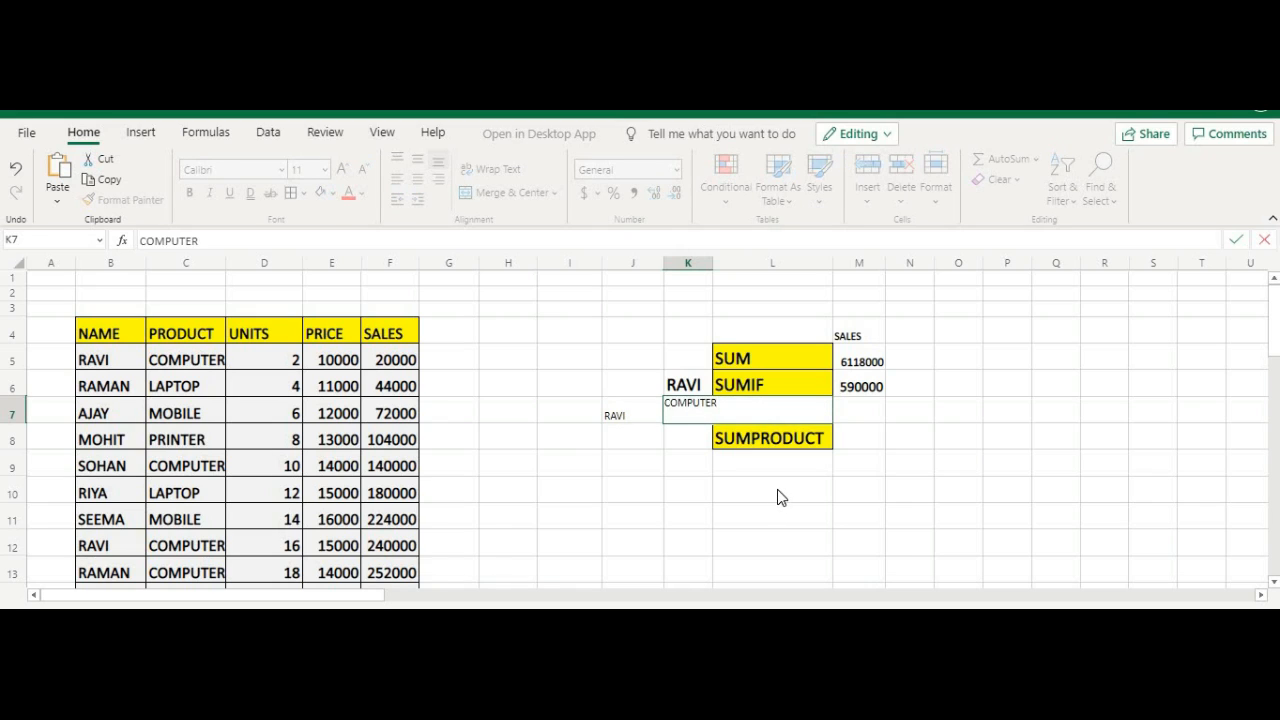
pyautogui.press('Return')
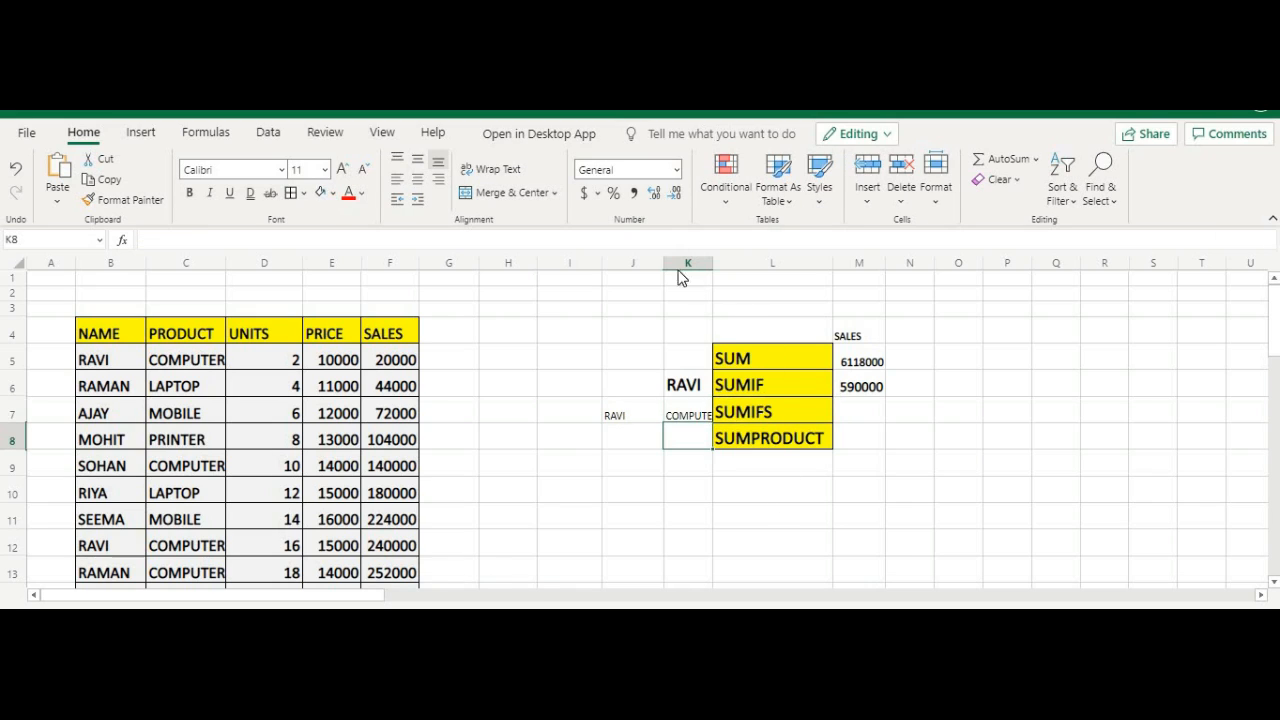
# Step: Fit the widths of columns J and K to the criteria and copy K6's formatting onto J7:K7
pyautogui.moveTo(645, 268); pyautogui.dragTo(645, 268)
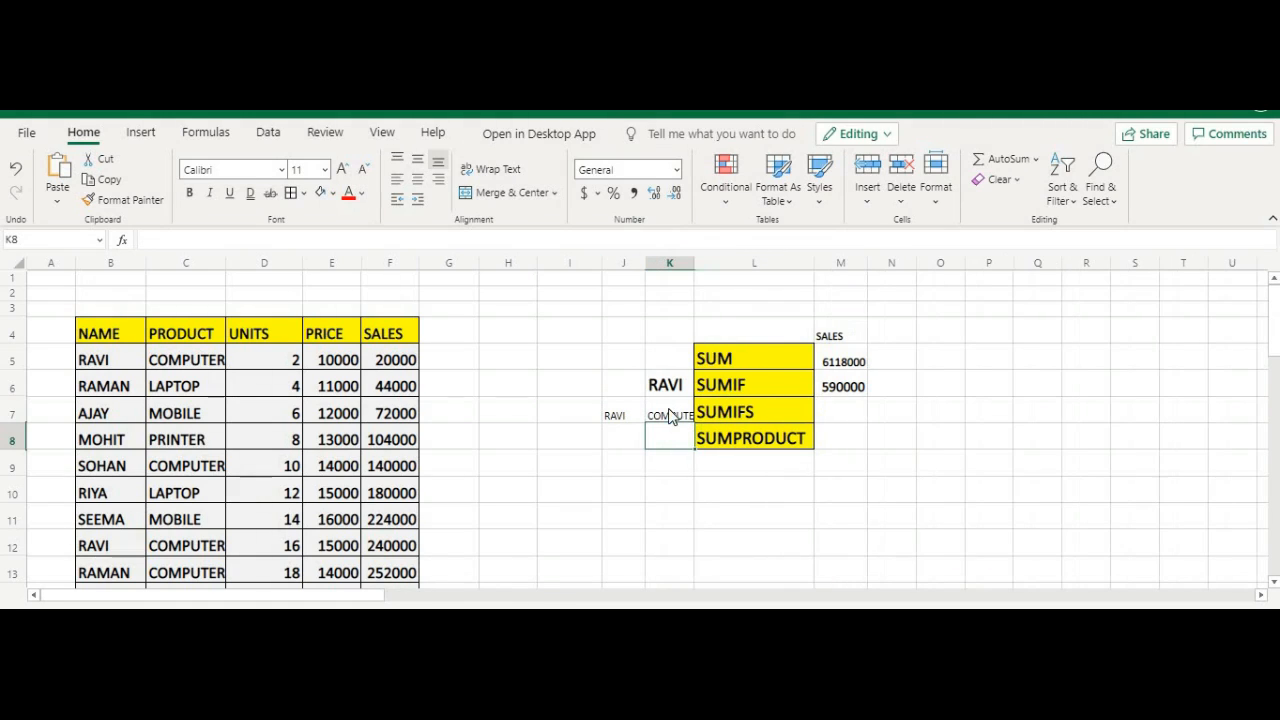
pyautogui.moveTo(737, 278); pyautogui.dragTo(737, 277)
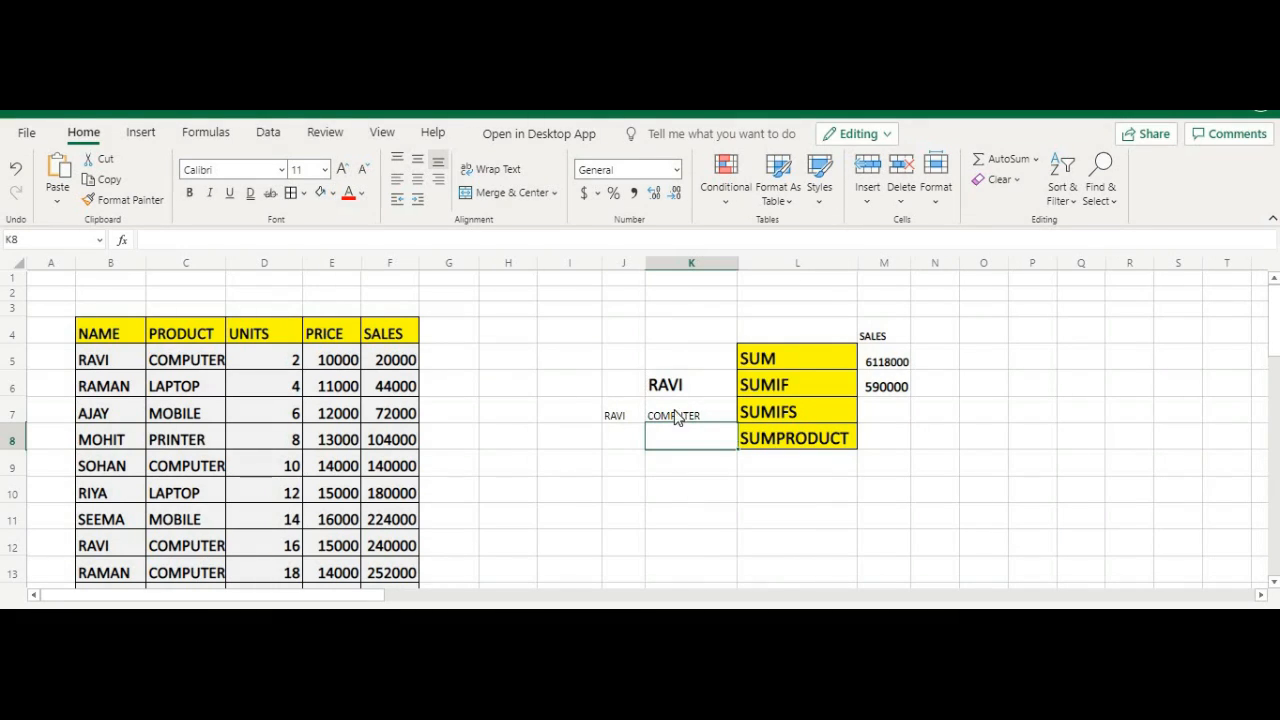
pyautogui.click(686, 393)
pyautogui.click(140, 199)
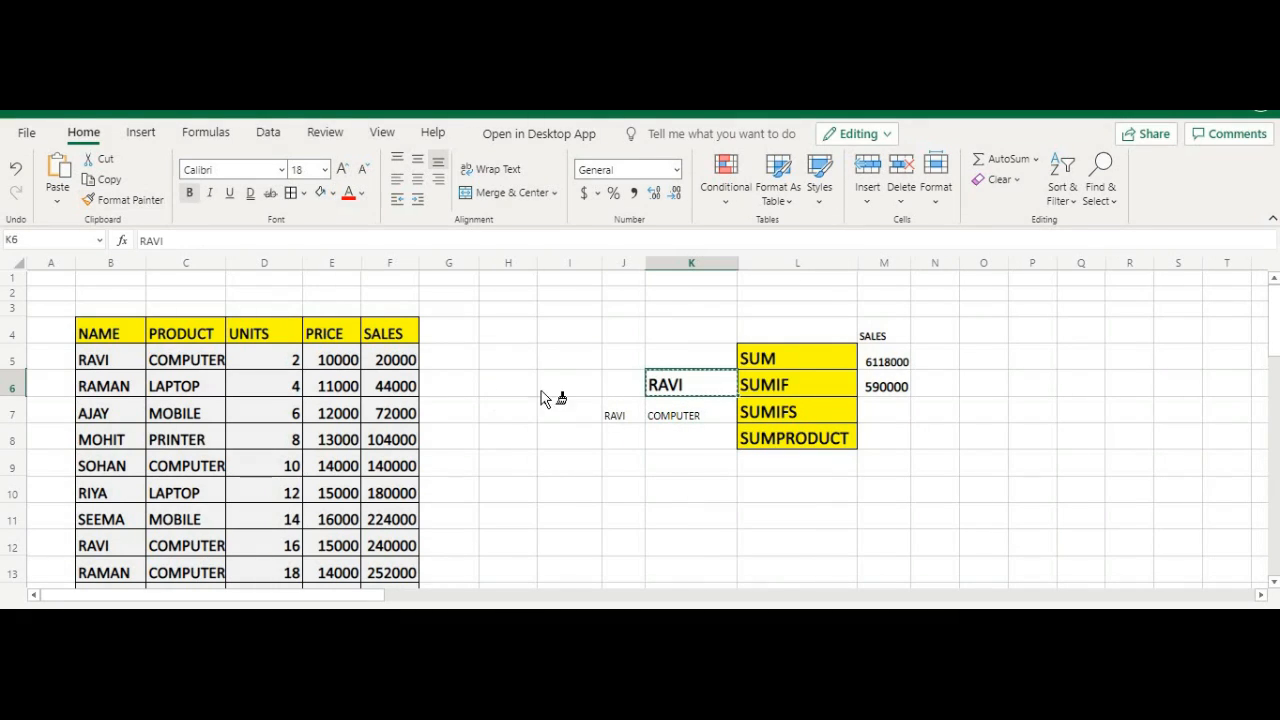
pyautogui.moveTo(608, 412); pyautogui.dragTo(690, 422)
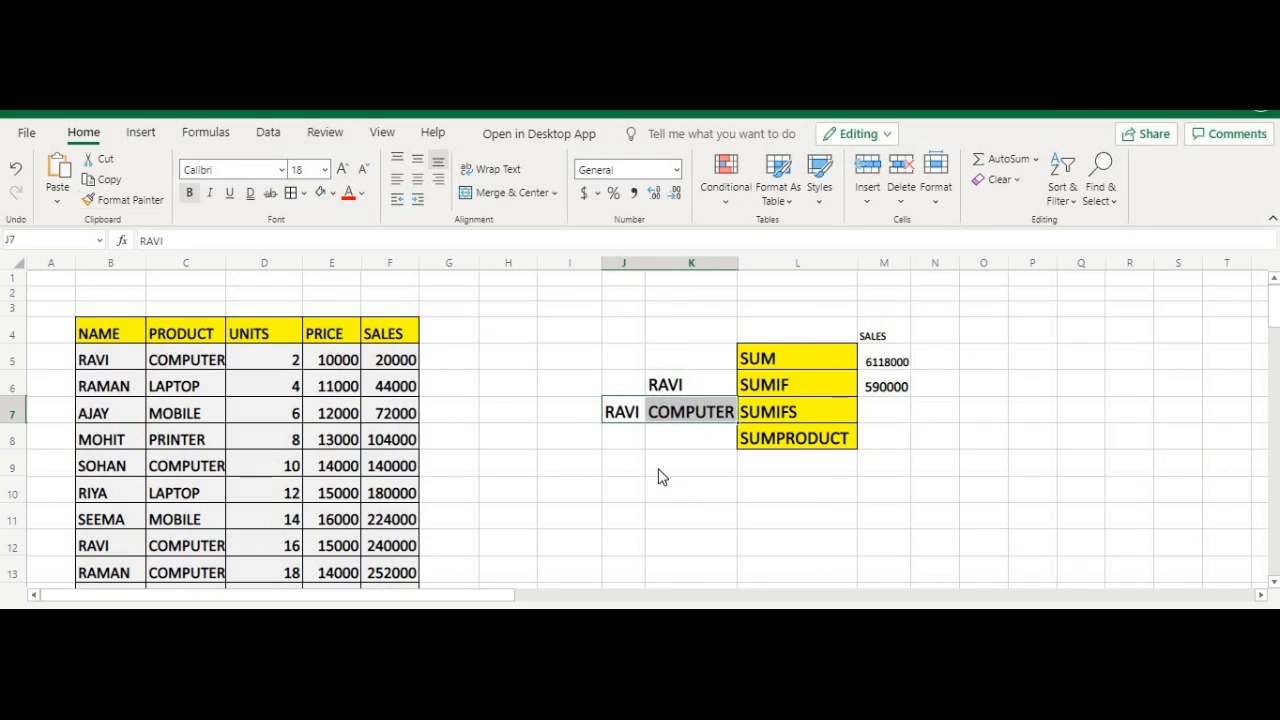
# Step: Start a SUMIFS formula in M7 with the sales cells F5:F22 as the sum range
pyautogui.click(897, 421)
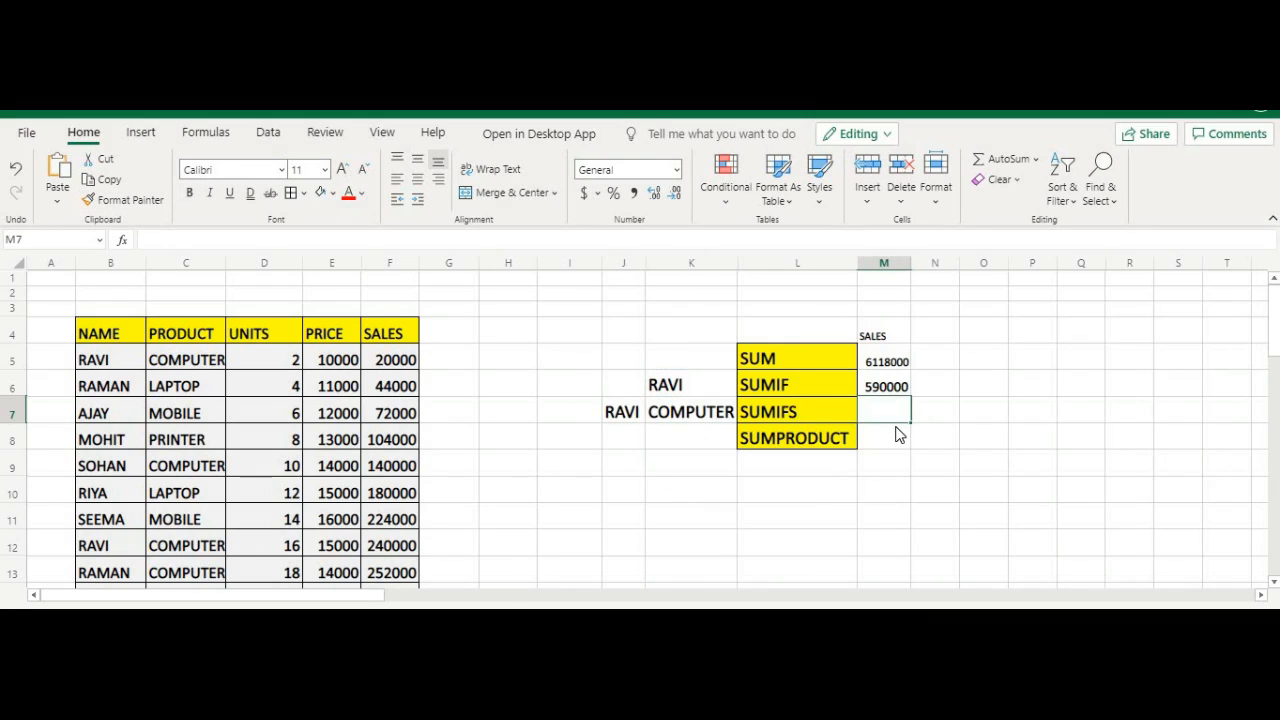
pyautogui.write('=')
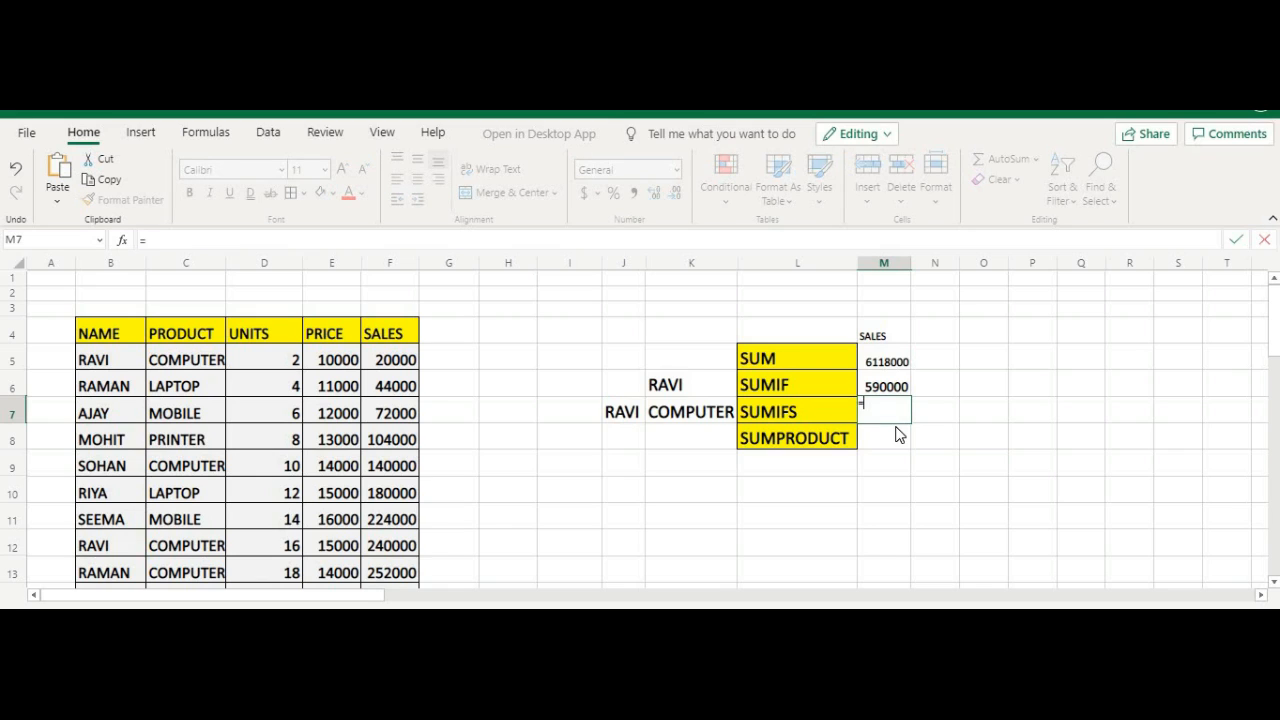
pyautogui.write('SUMIFS')
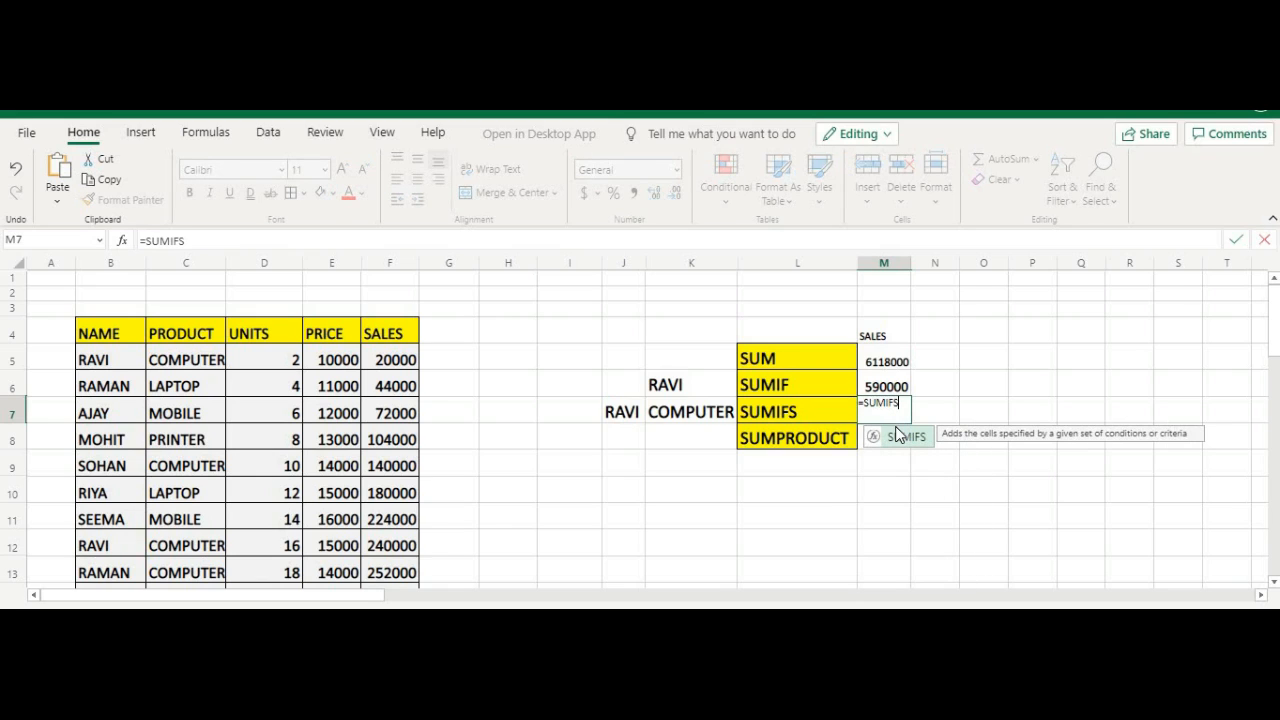
pyautogui.doubleClick(896, 430)
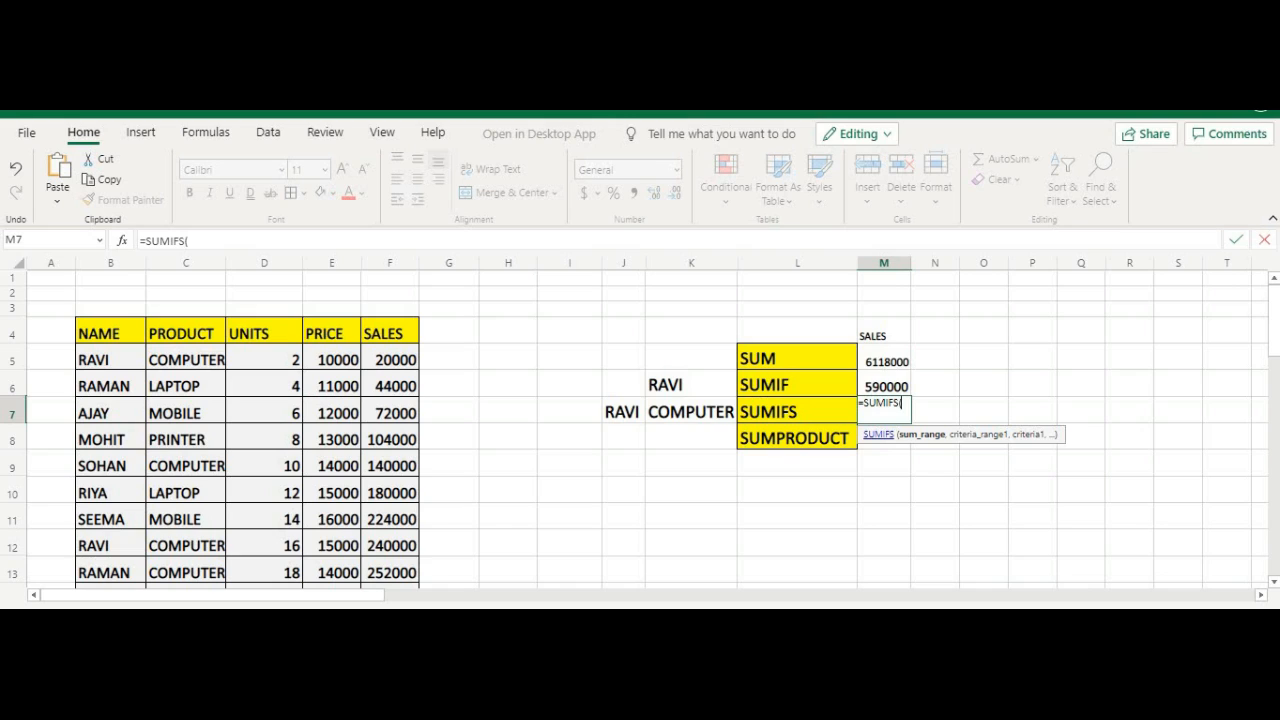
pyautogui.moveTo(991, 437); pyautogui.dragTo(1099, 512)
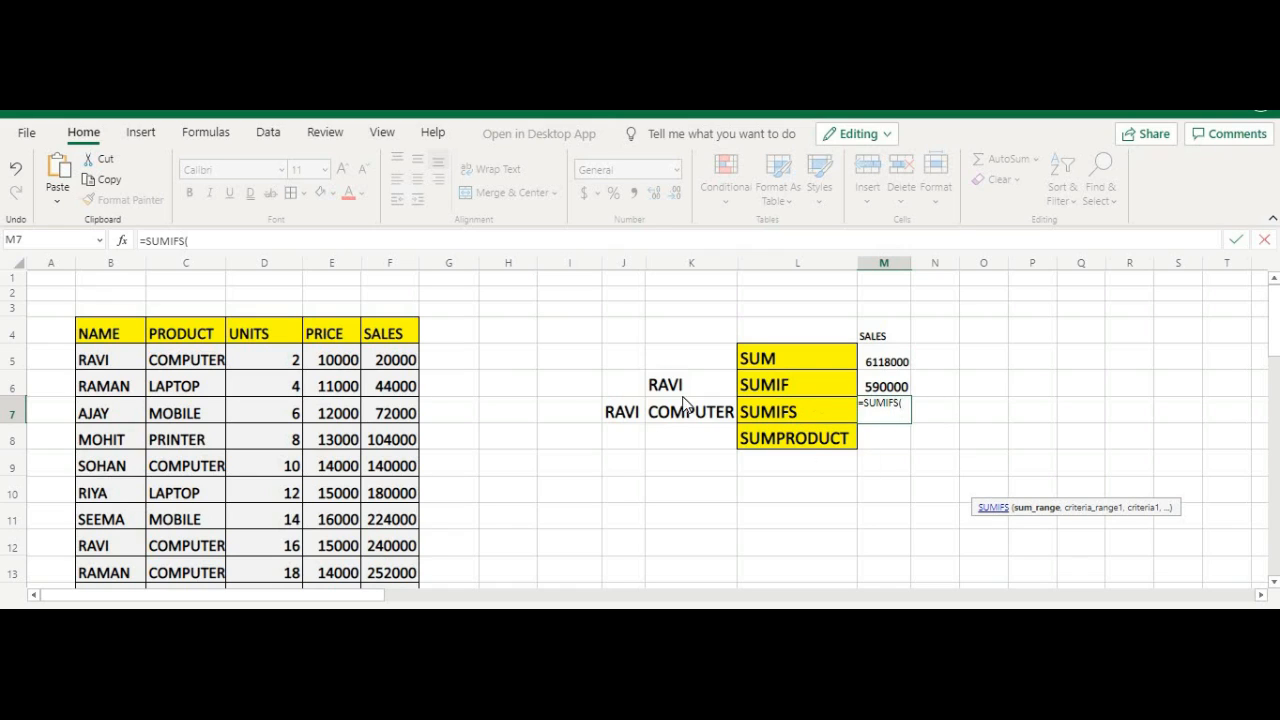
pyautogui.click(407, 364)
pyautogui.moveTo(407, 364); pyautogui.dragTo(395, 565)
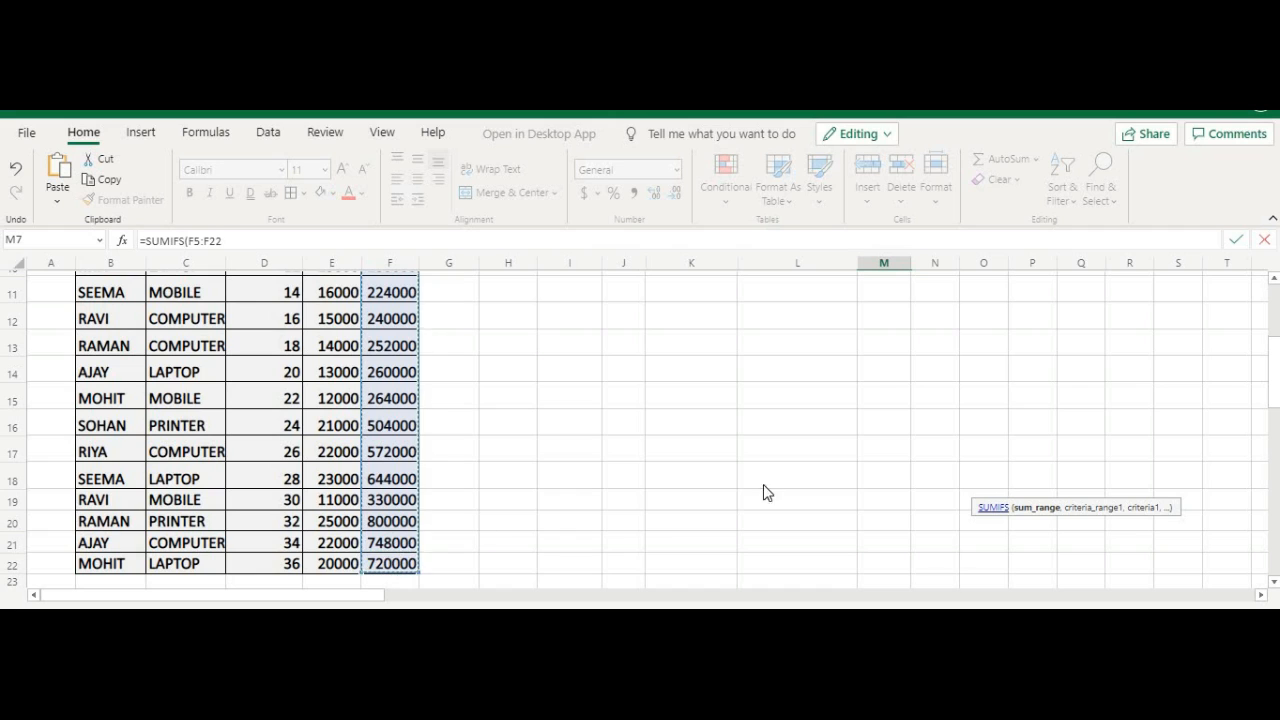
pyautogui.scroll(4, 815, 480)
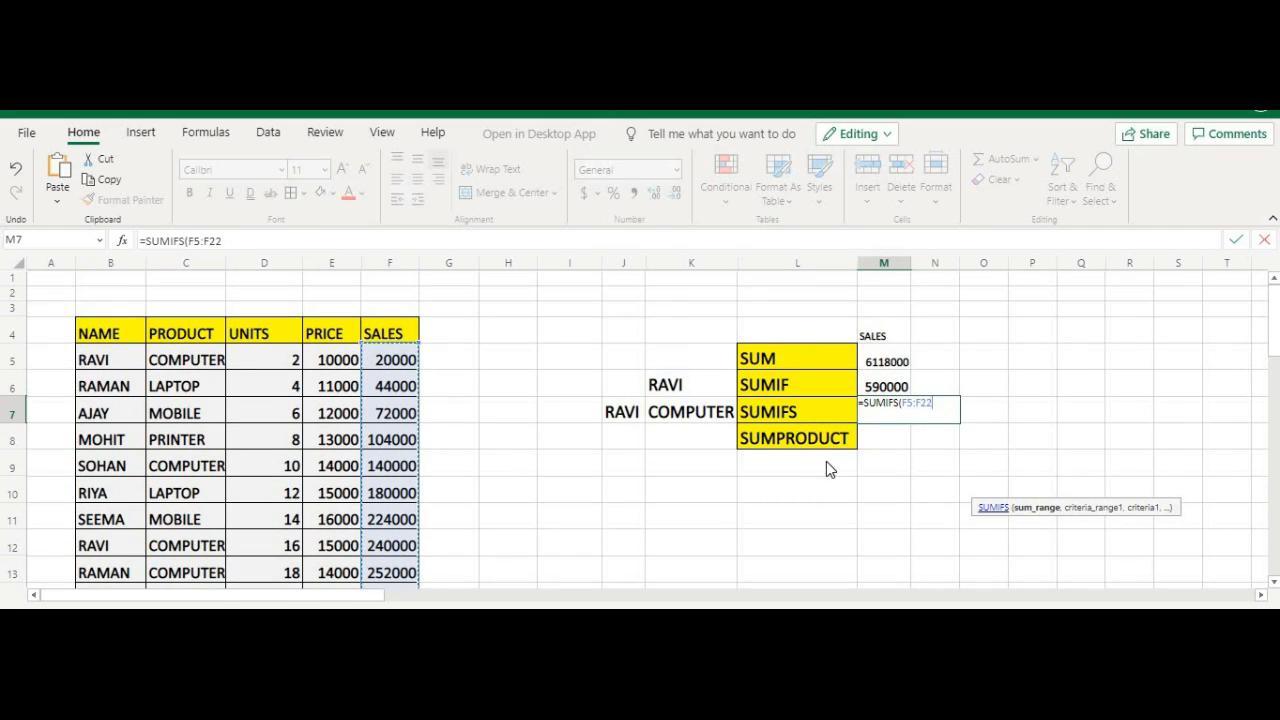
# Step: Add the first condition to the SUMIFS formula: name cells B5:B22 as criteria range and J7 as its criterion
pyautogui.write(',')
pyautogui.moveTo(140, 360); pyautogui.dragTo(143, 512)
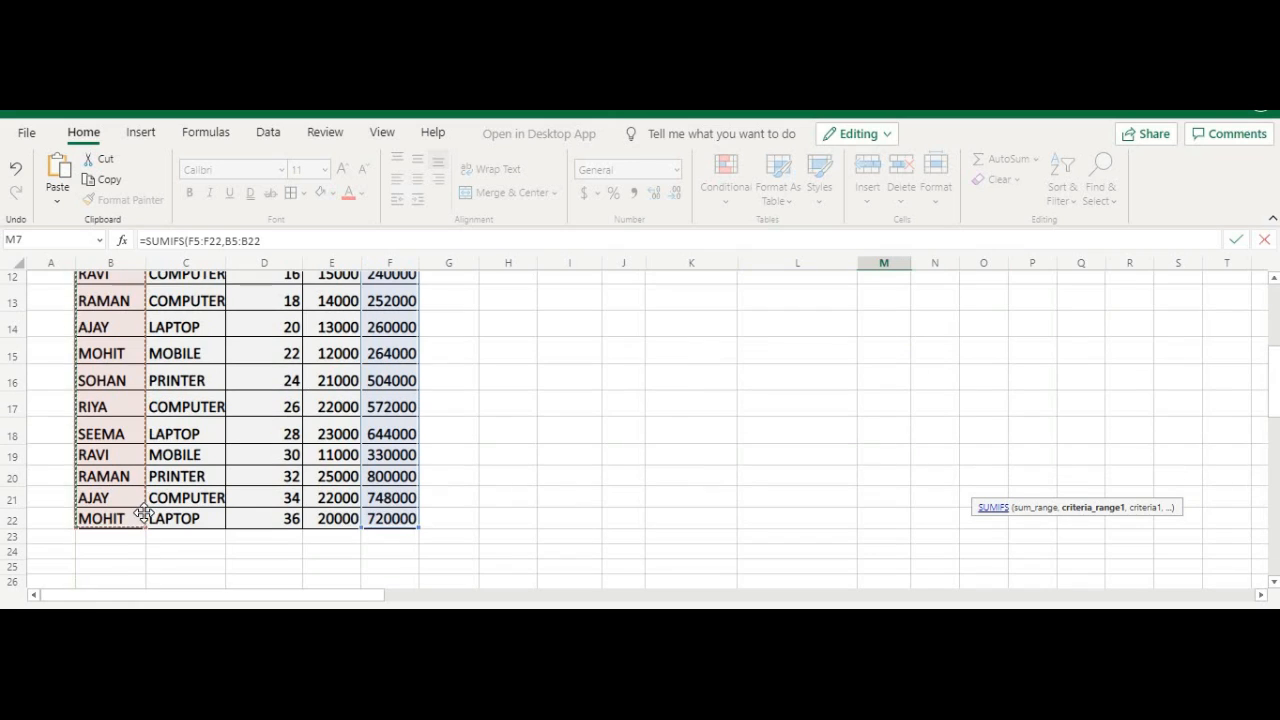
pyautogui.write(',')
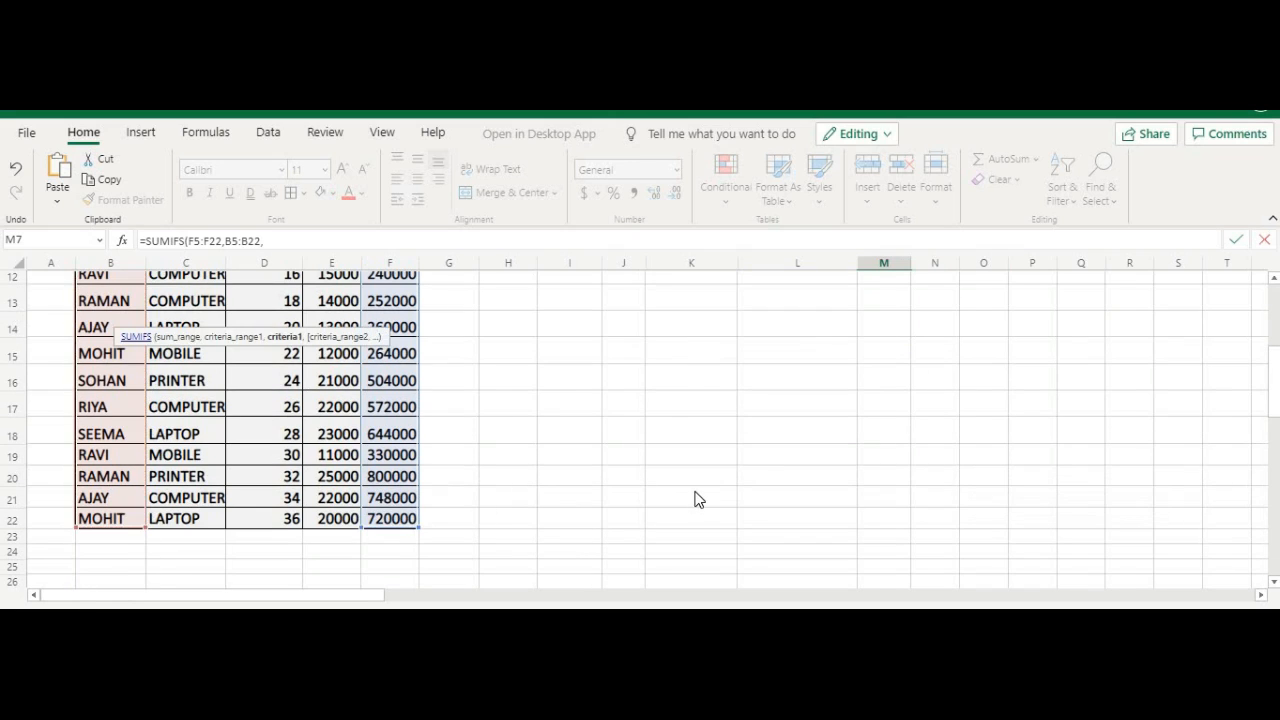
pyautogui.scroll(4, 697, 491)
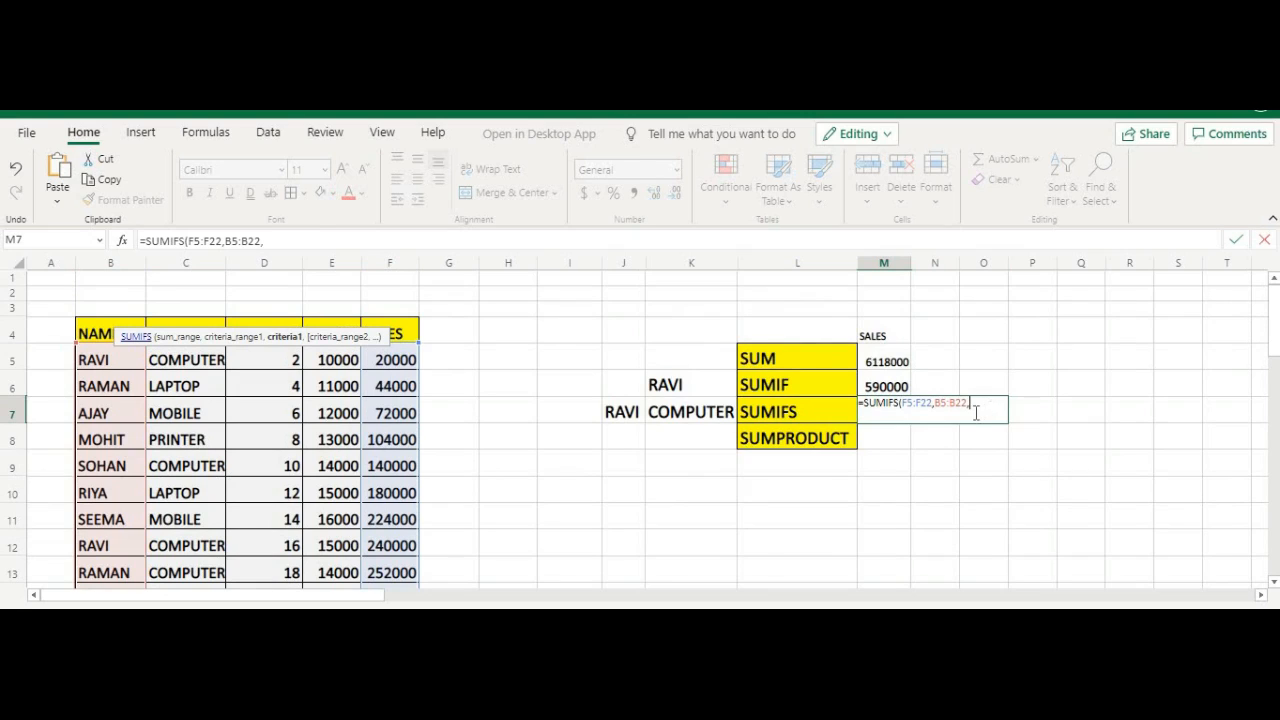
pyautogui.click(628, 418)
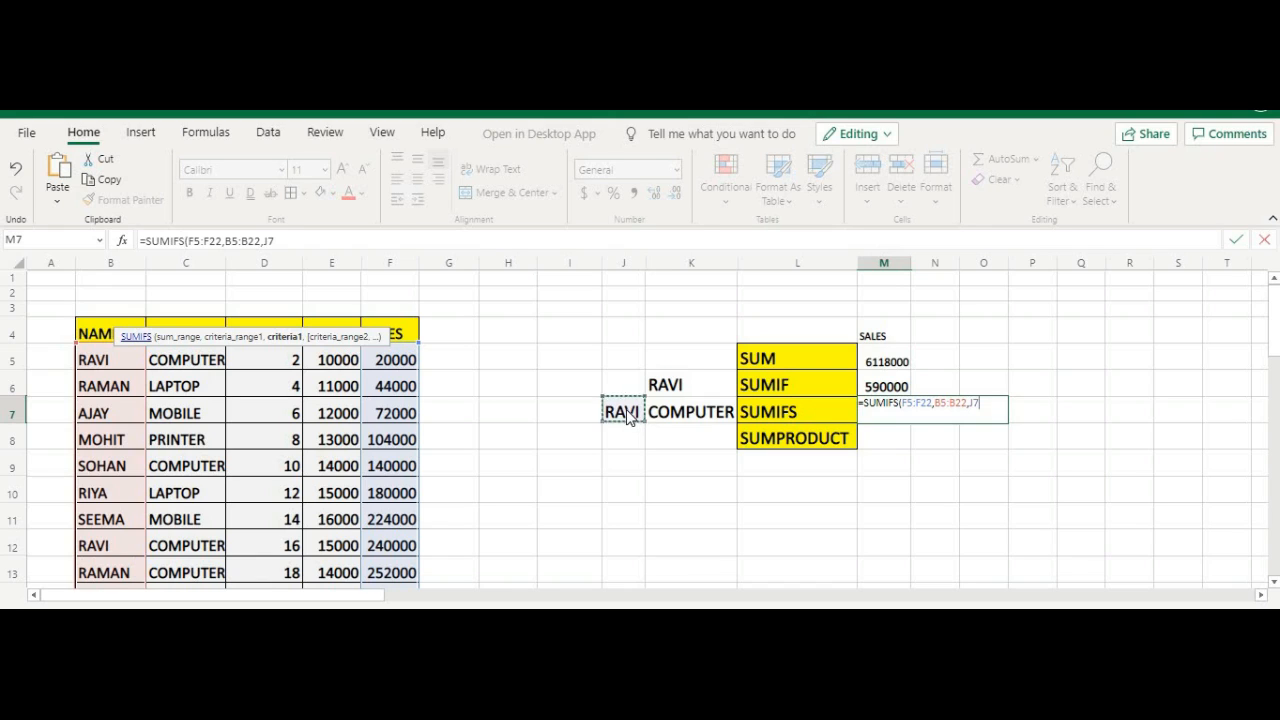
pyautogui.click(124, 367)
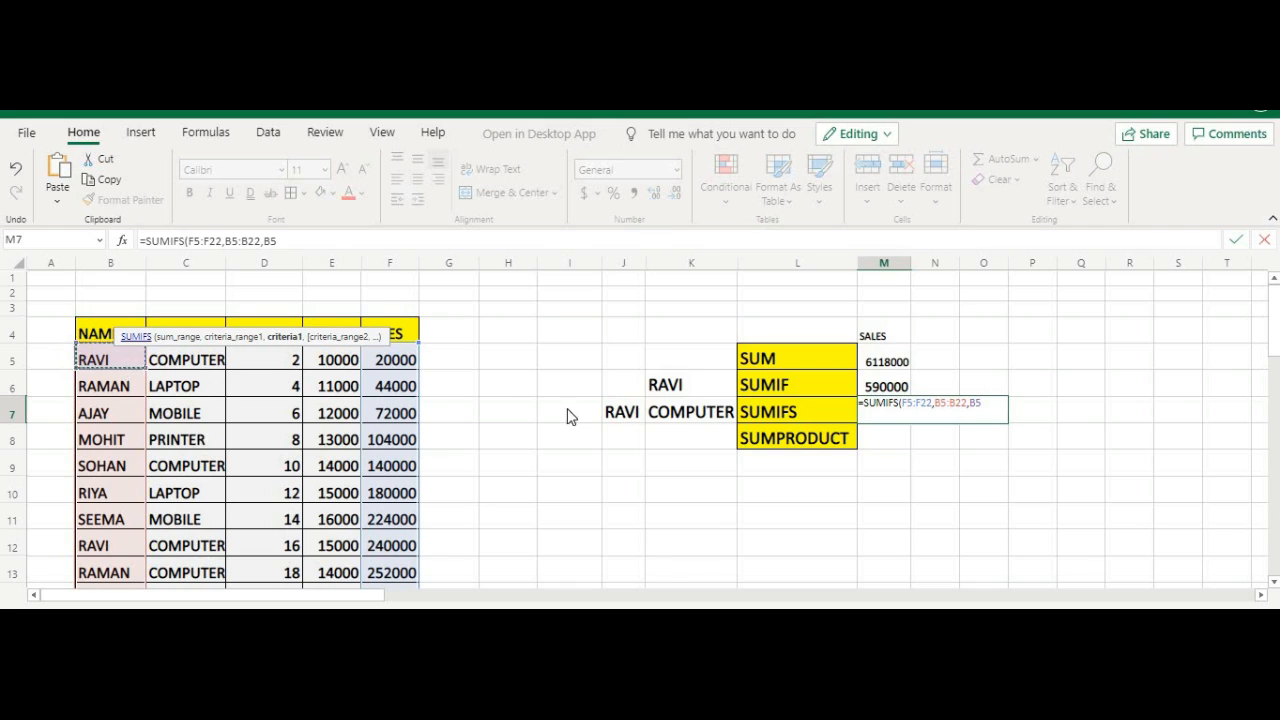
pyautogui.click(620, 416)
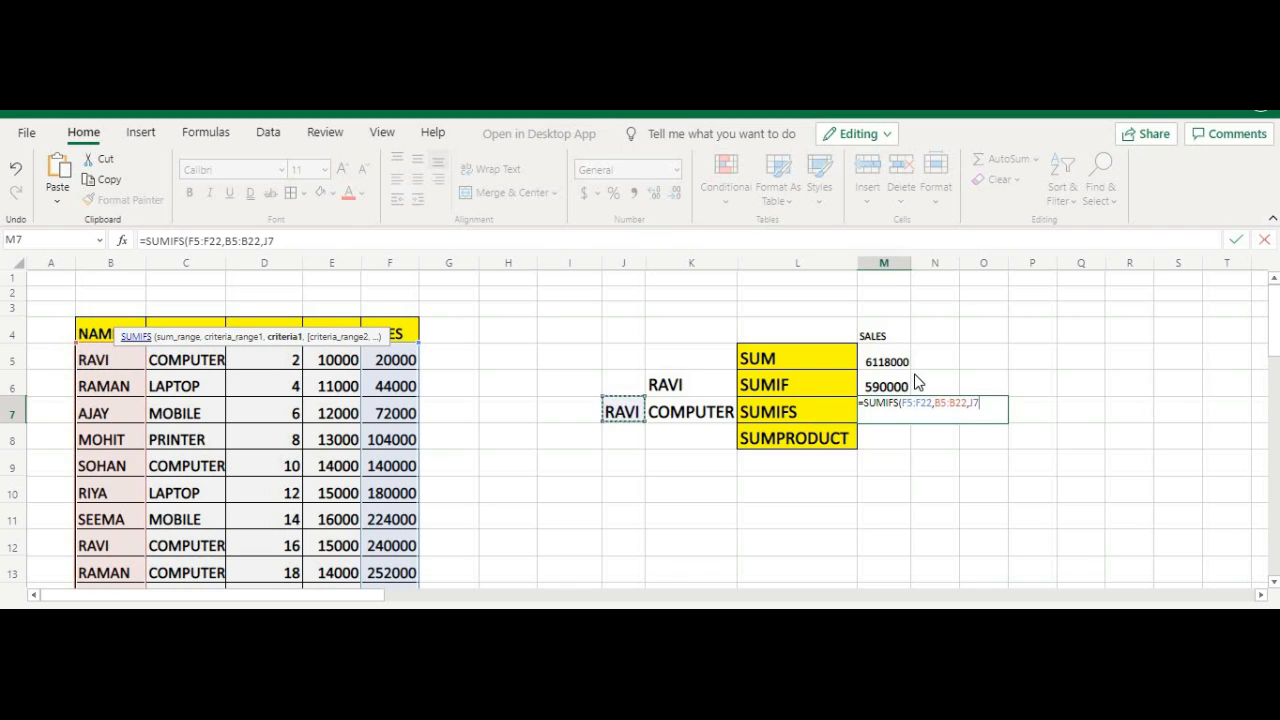
pyautogui.write(',')
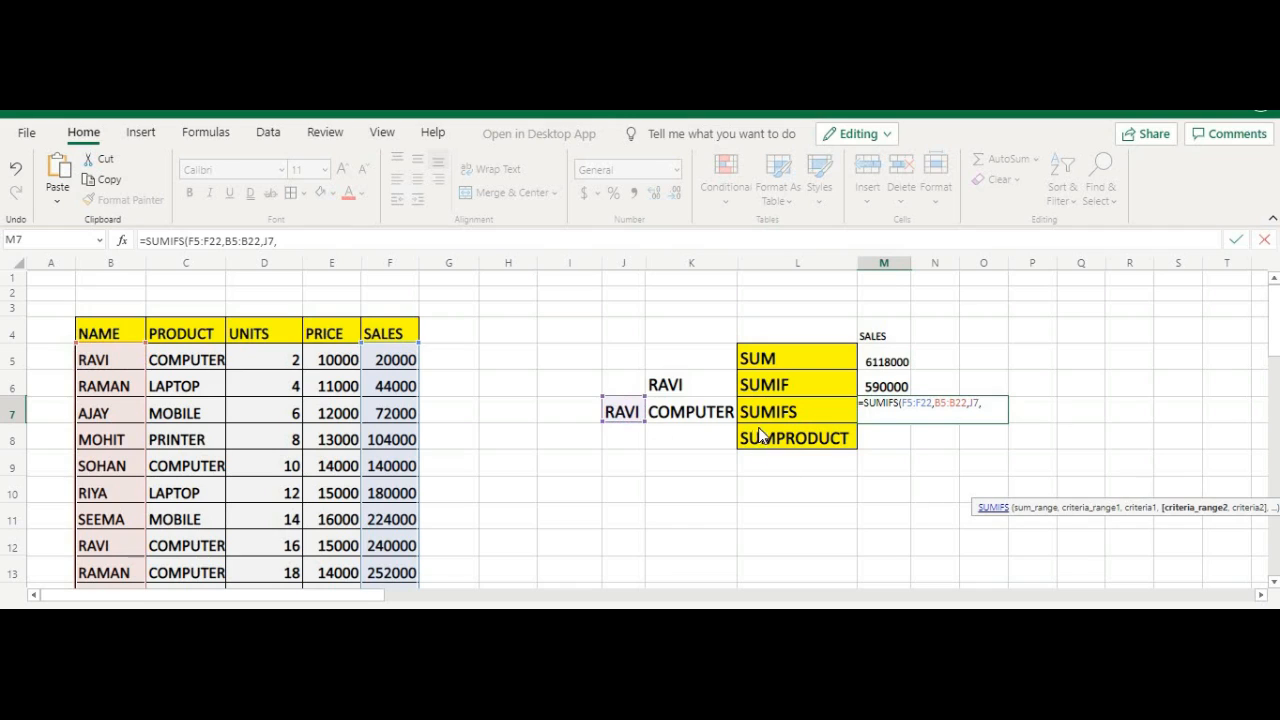
# Step: Add product cells C5:C22 as the second criteria range with K7 as its criterion, and complete the SUMIFS formula
pyautogui.moveTo(188, 360); pyautogui.dragTo(197, 540)
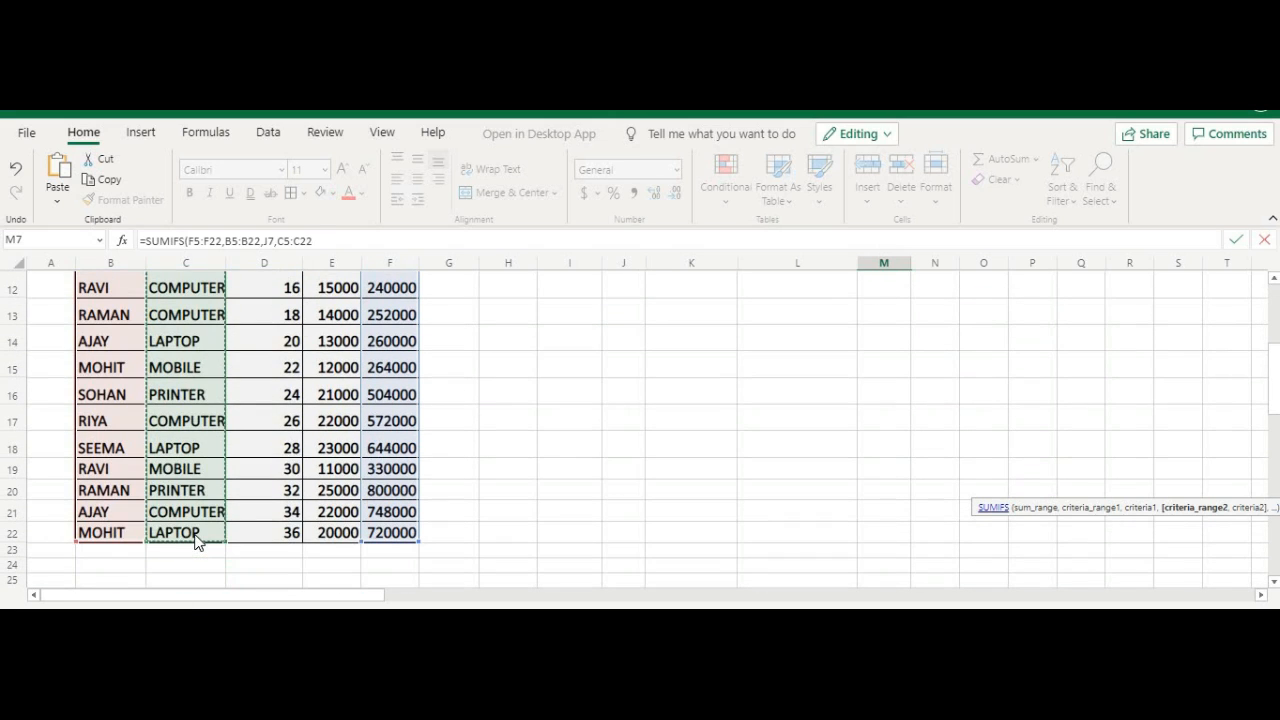
pyautogui.scroll(3, 883, 427)
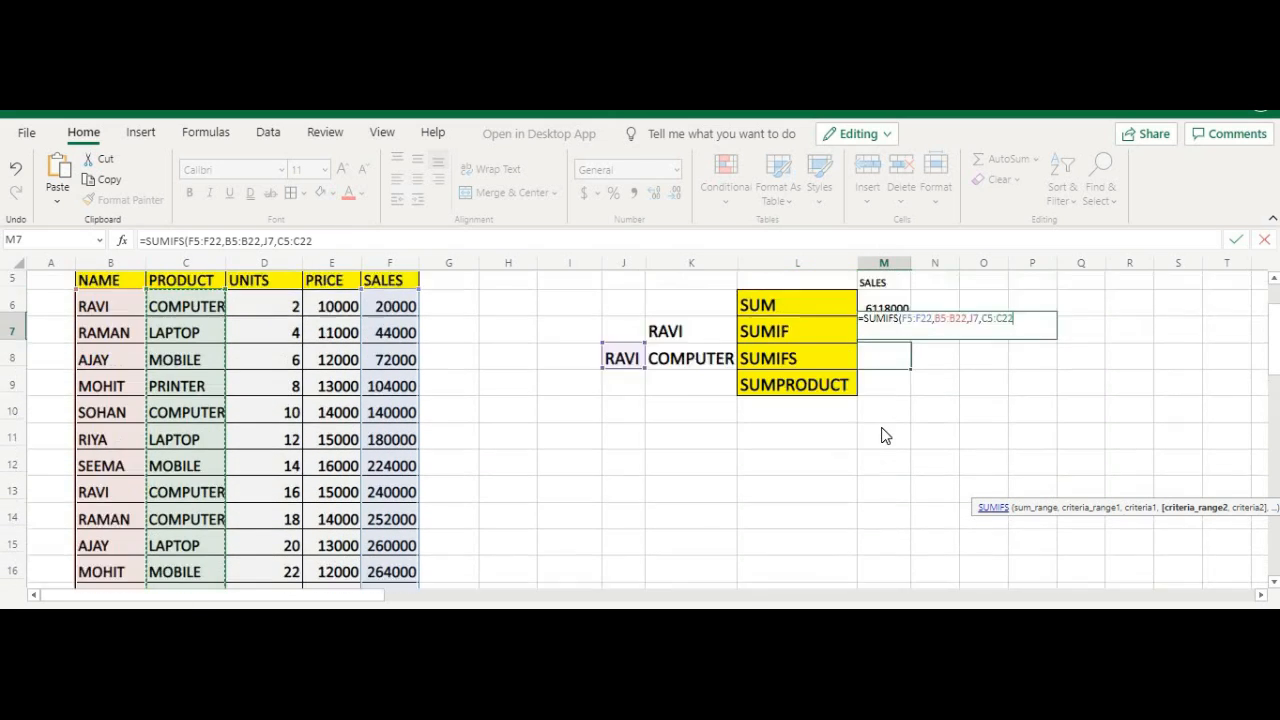
pyautogui.write(',')
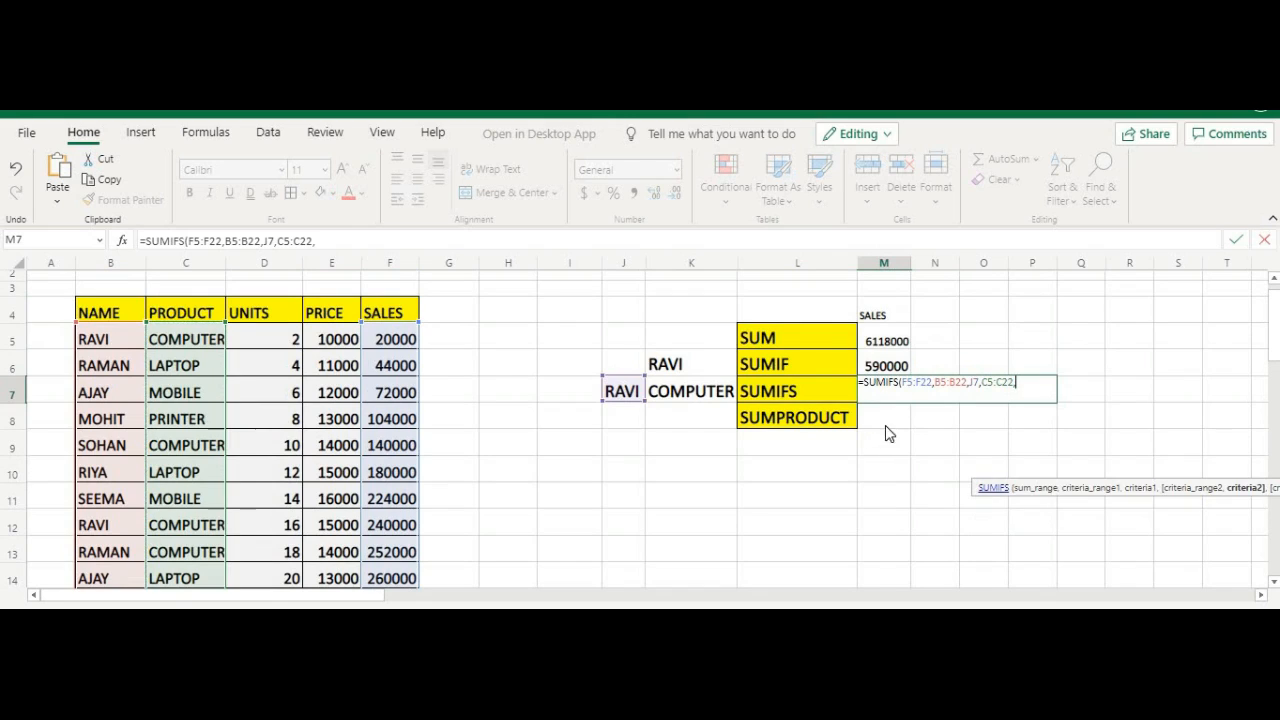
pyautogui.click(713, 398)
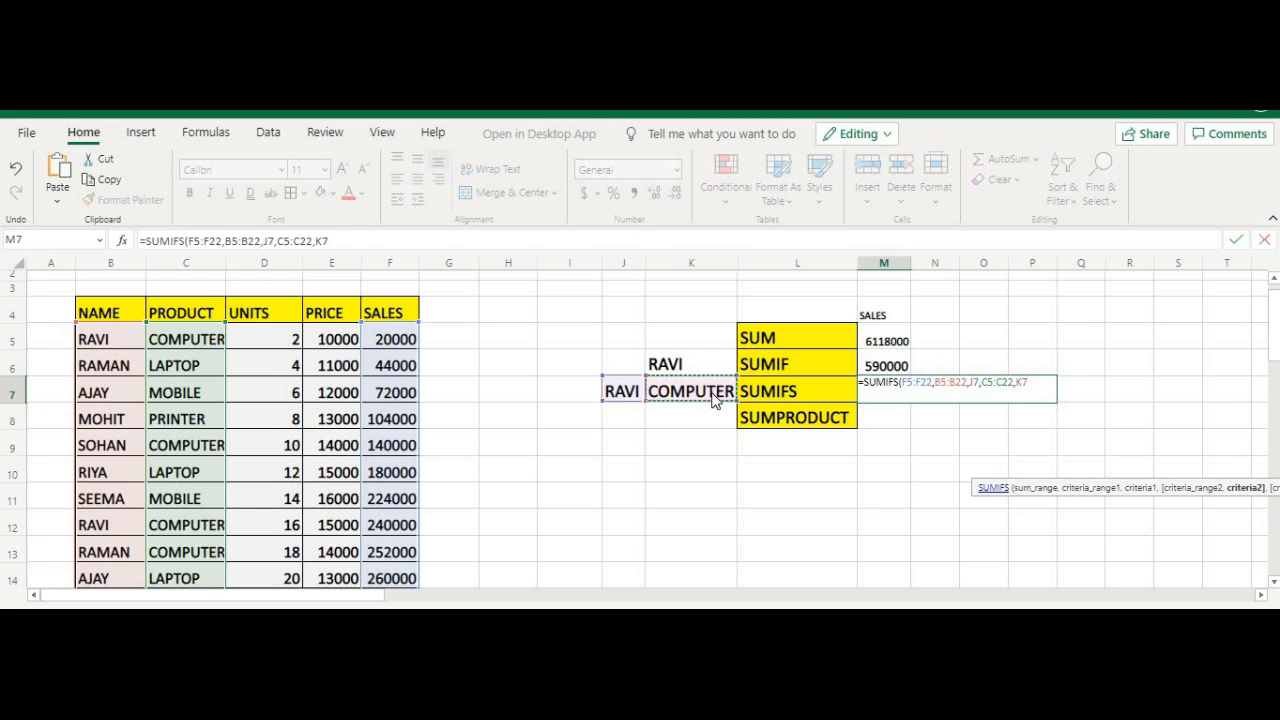
pyautogui.write(')')
pyautogui.press('Return')
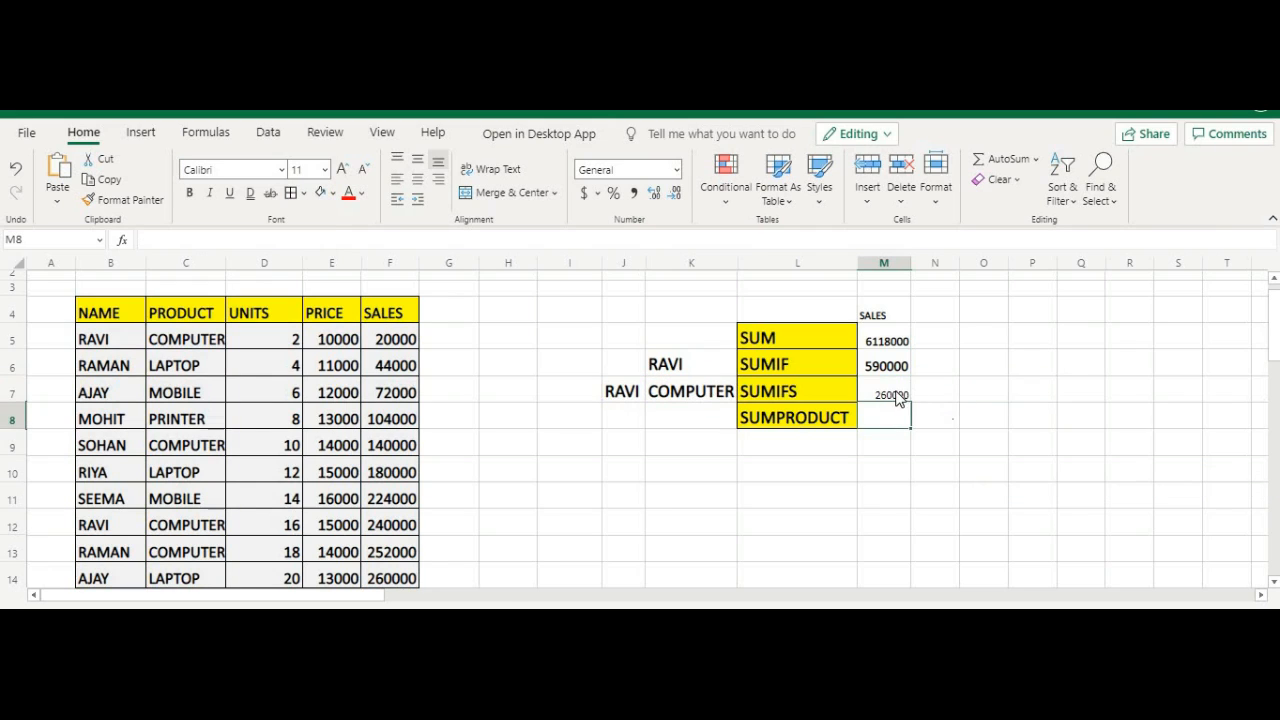
# Step: Make the SUMIFS result in M7 bold with font size 14
pyautogui.click(894, 398)
pyautogui.click(189, 192)
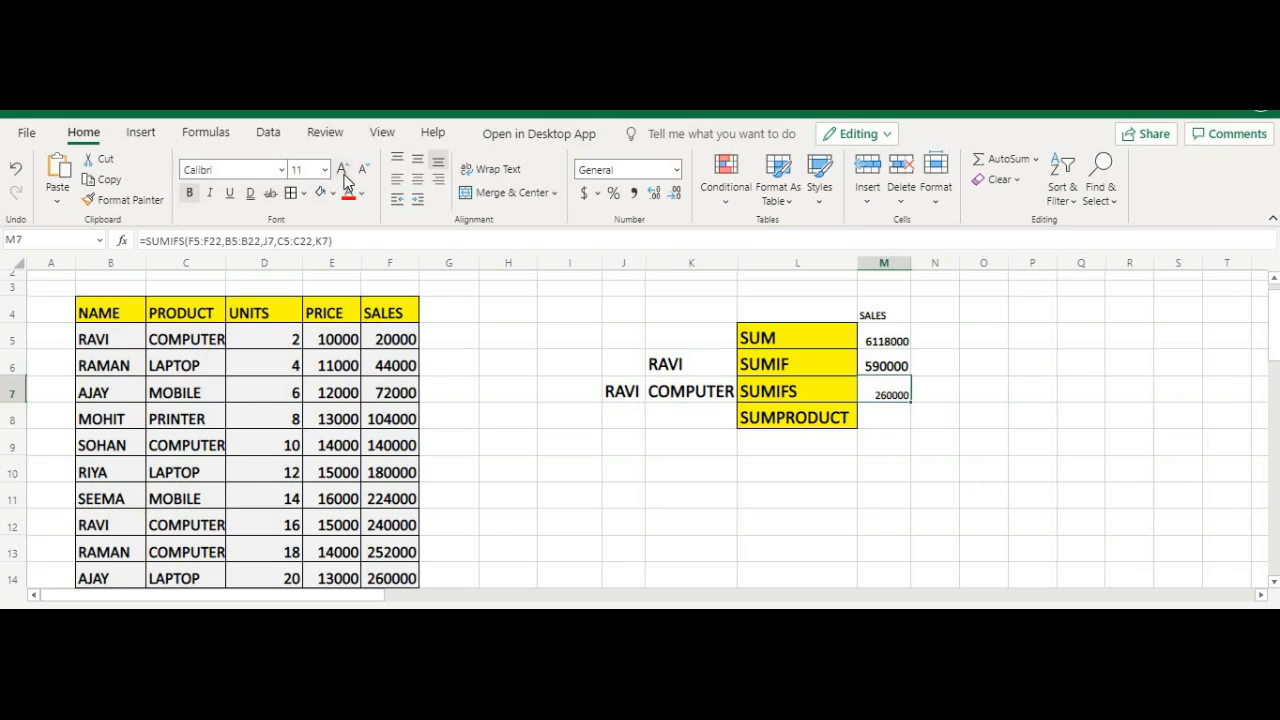
pyautogui.click(342, 170)
pyautogui.click(342, 170)
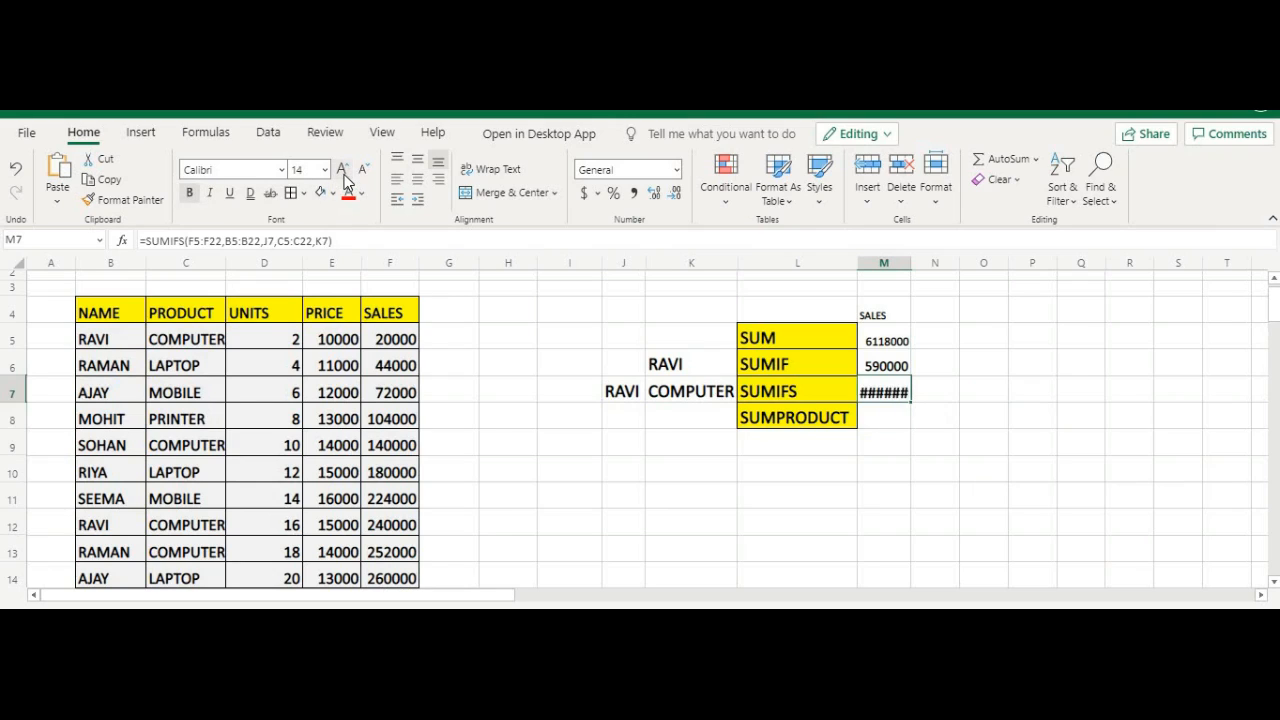
pyautogui.click(874, 420)
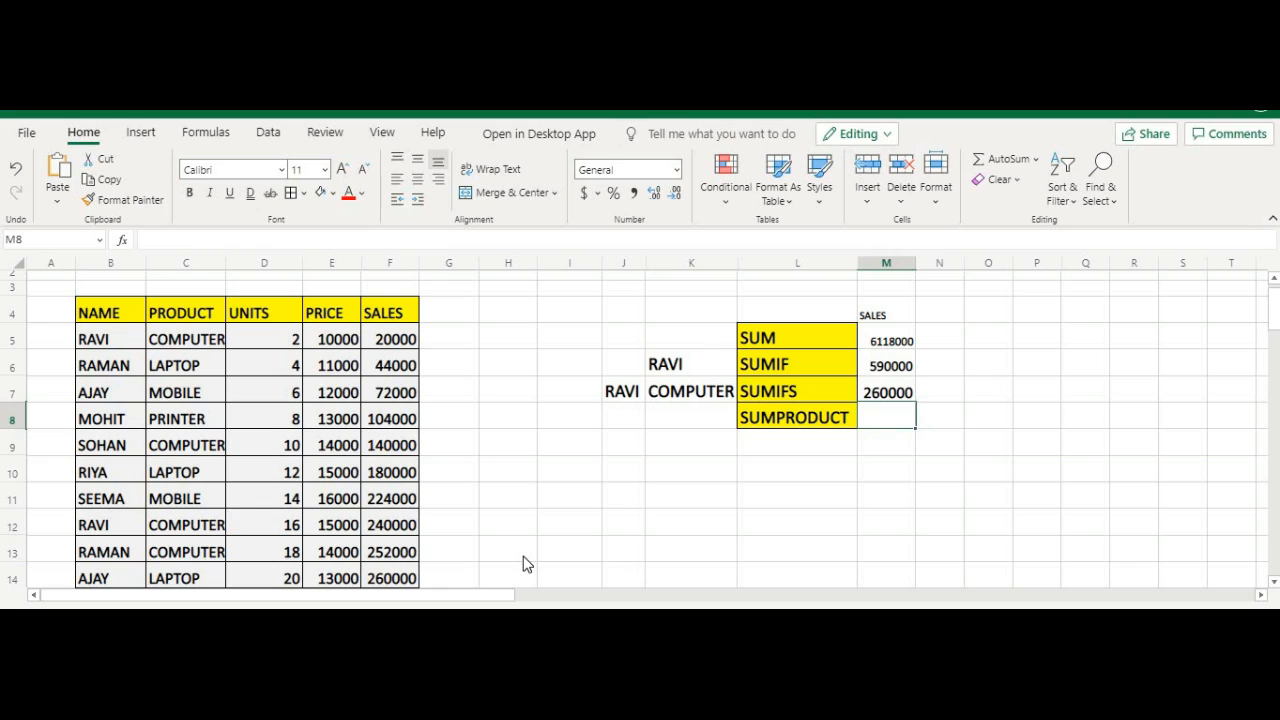
# Step: Examine the SUM formula in M5 and the sales cells in column F that it adds up
pyautogui.scroll(-1, 522, 564)
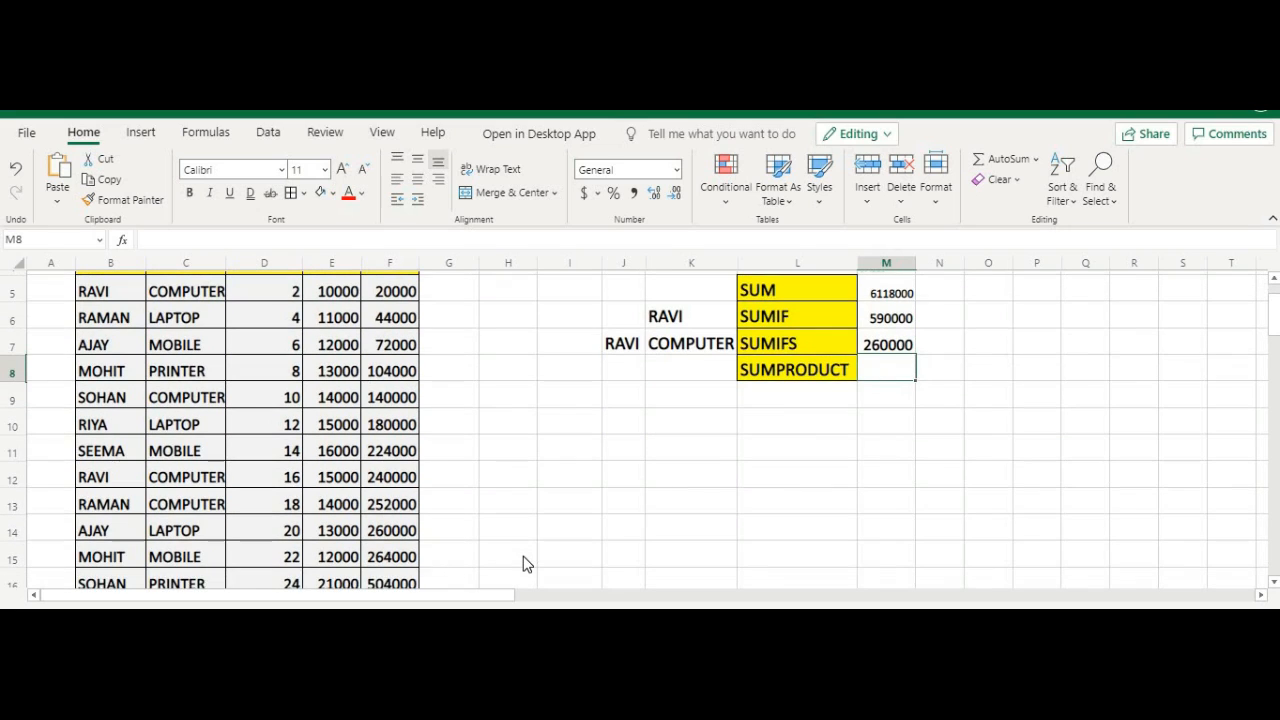
pyautogui.scroll(1, 523, 560)
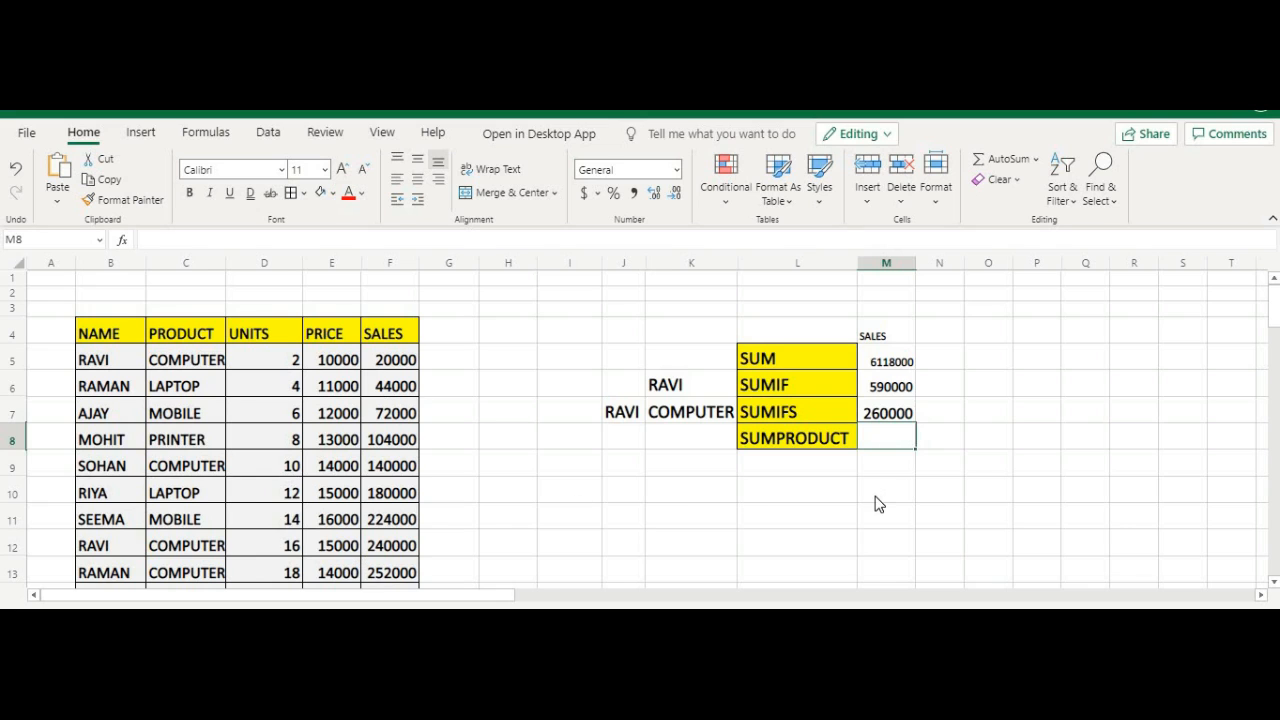
pyautogui.scroll(-5, 878, 503)
pyautogui.scroll(4, 856, 507)
pyautogui.click(893, 312)
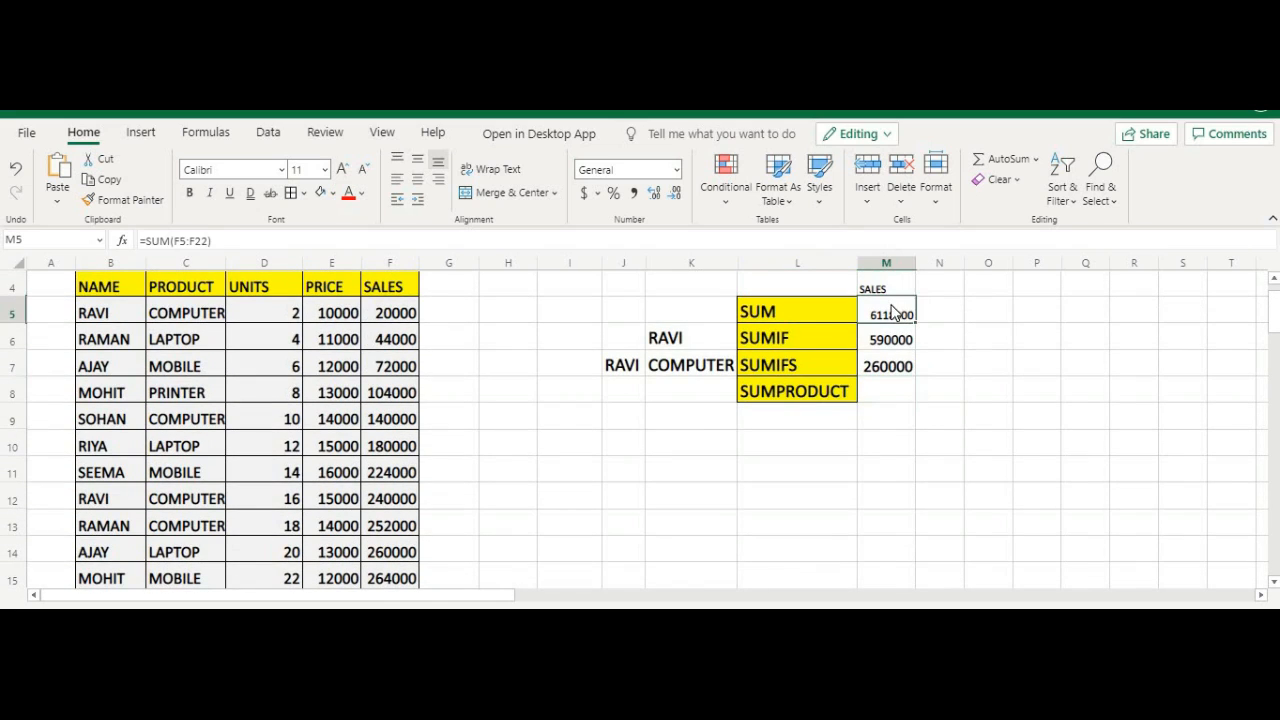
pyautogui.click(880, 394)
pyautogui.scroll(-3, 400, 480)
pyautogui.scroll(-2, 400, 488)
pyautogui.click(402, 482)
pyautogui.scroll(4, 395, 470)
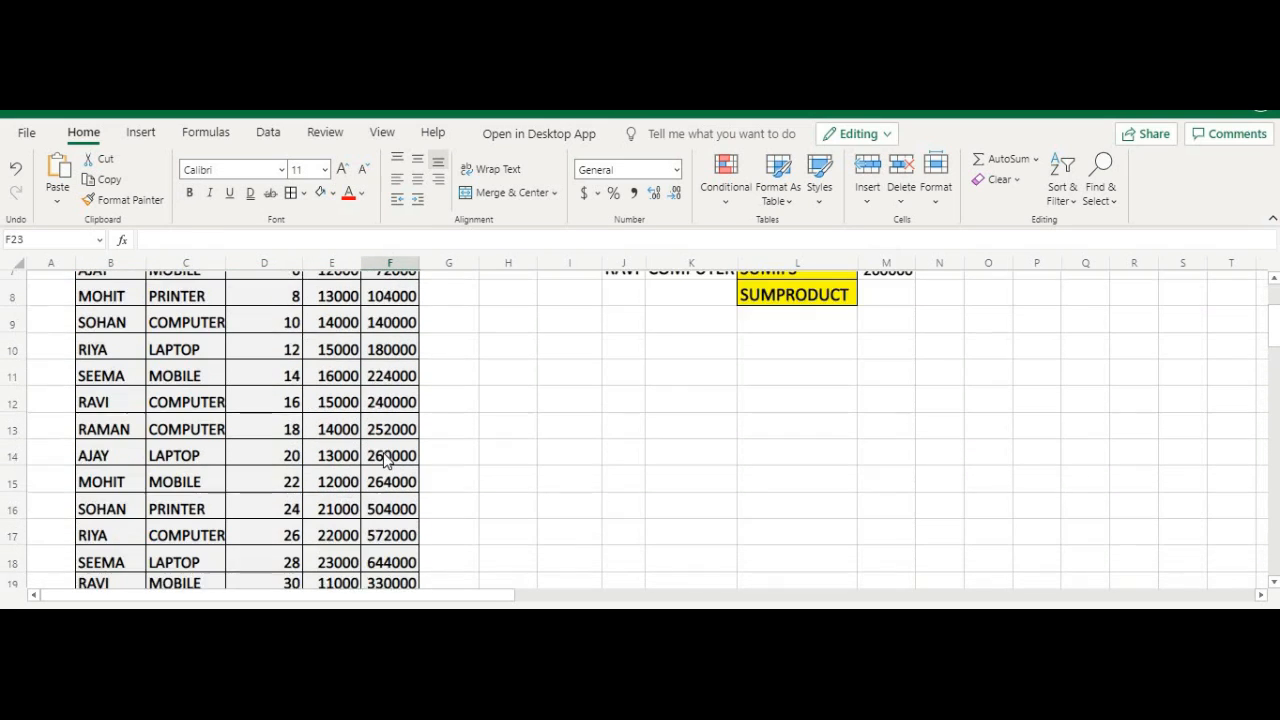
pyautogui.scroll(2, 383, 458)
pyautogui.moveTo(395, 354); pyautogui.dragTo(394, 585)
pyautogui.scroll(1, 518, 502)
pyautogui.scroll(3, 517, 500)
# Step: Enter a SUMPRODUCT formula in M8 that multiplies the units D5:D22 by the prices E5:E22
pyautogui.click(868, 440)
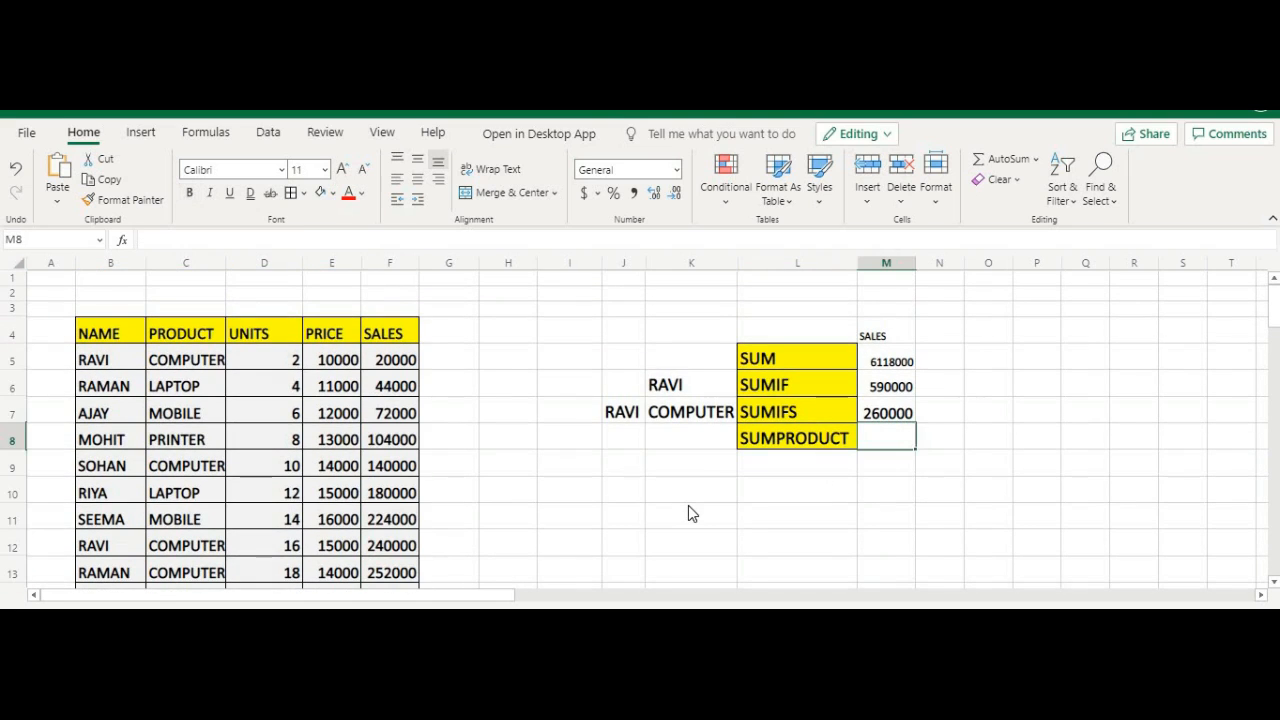
pyautogui.write('=')
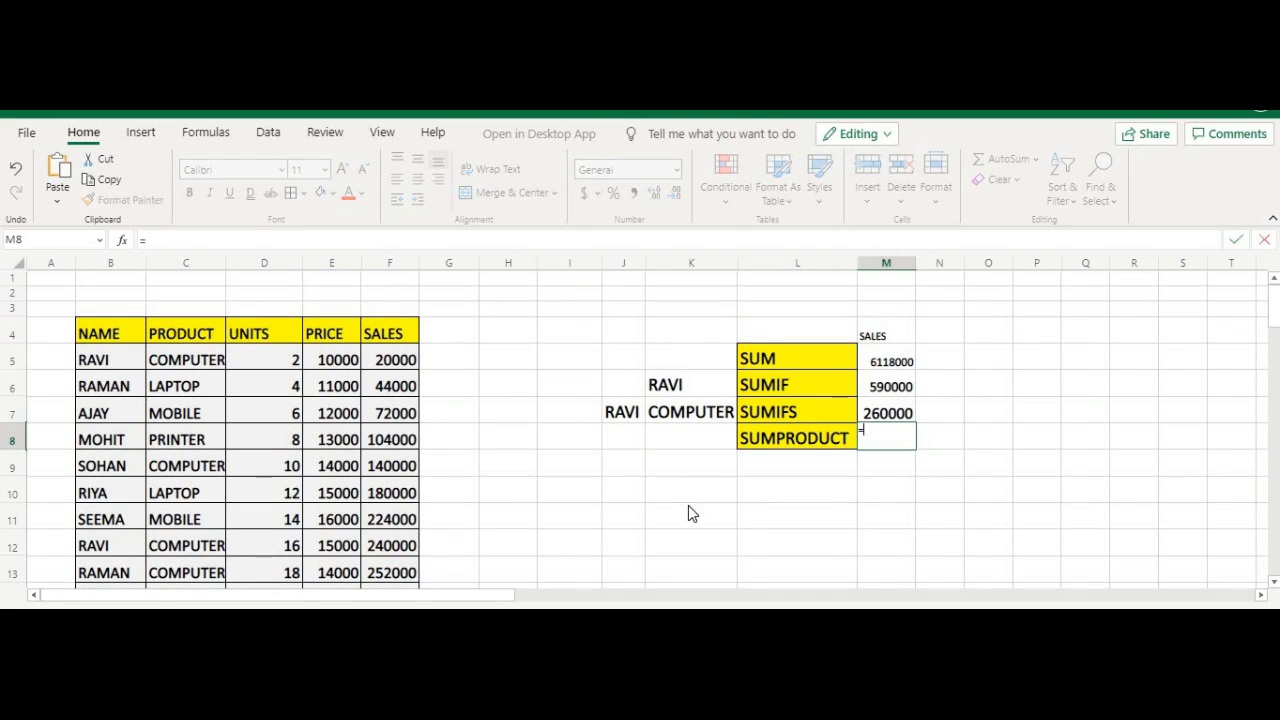
pyautogui.write('SUMPRODUCT(')
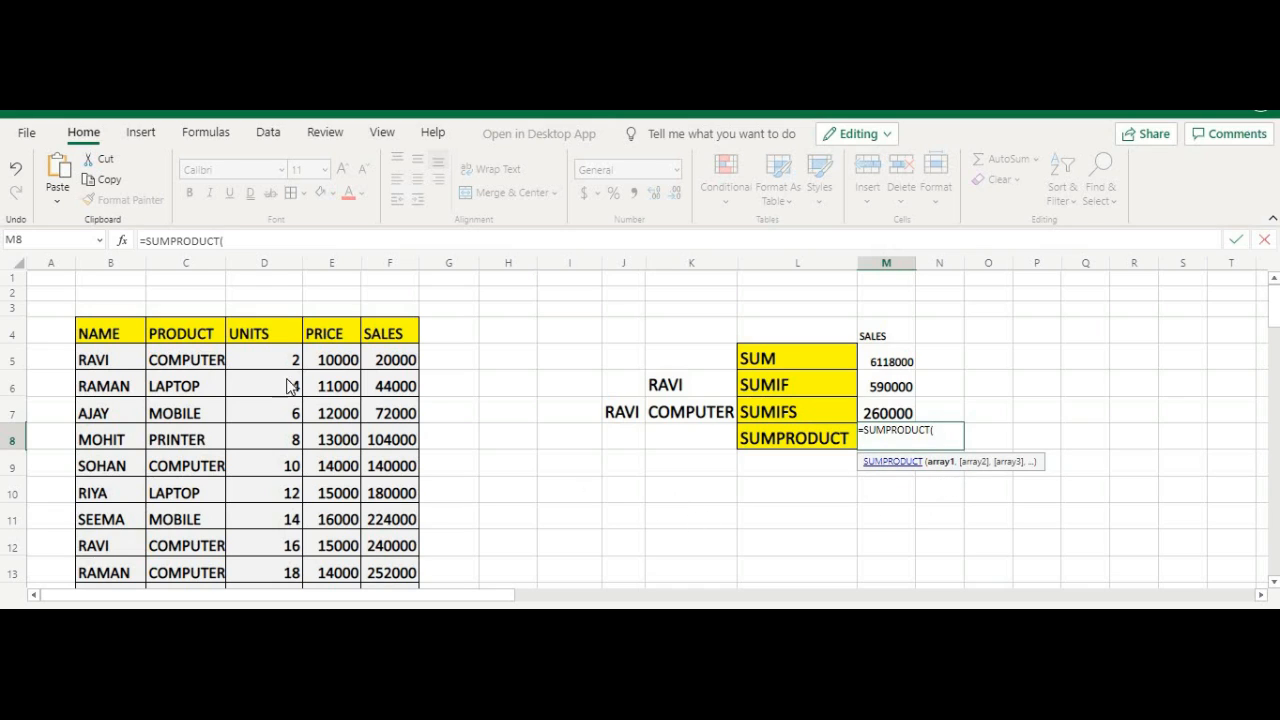
pyautogui.moveTo(271, 357); pyautogui.dragTo(280, 532)
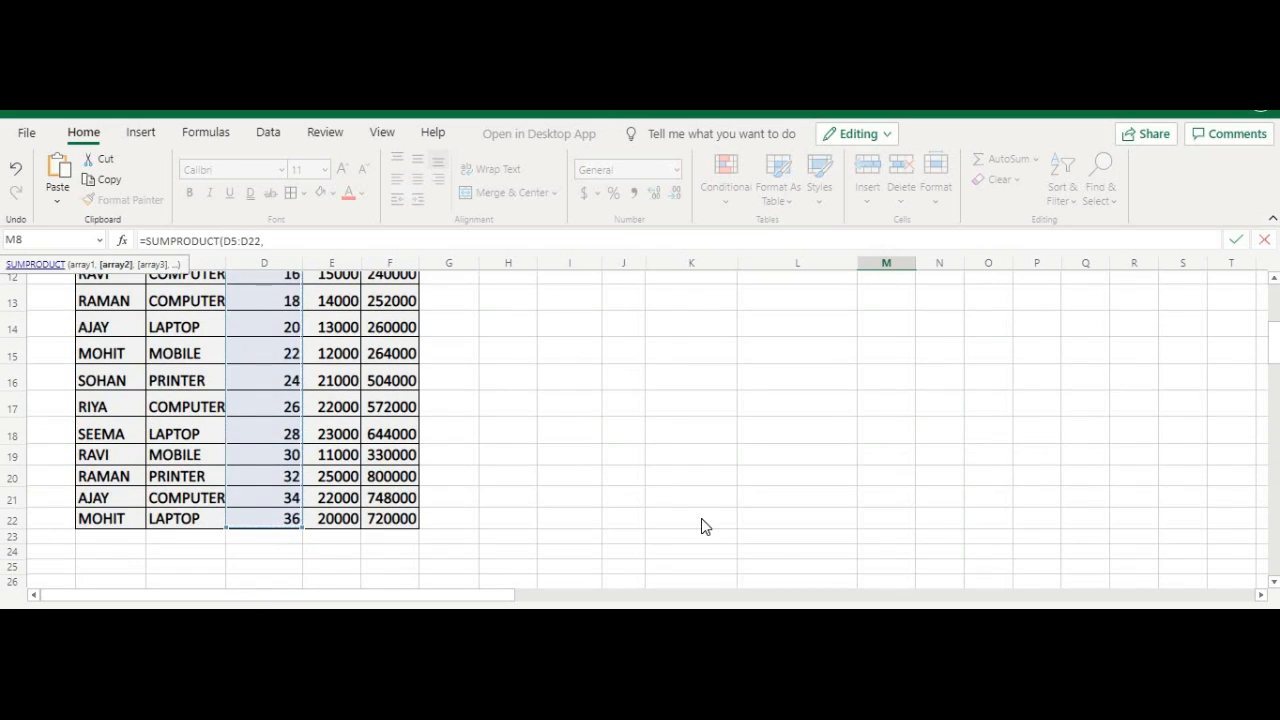
pyautogui.write(',')
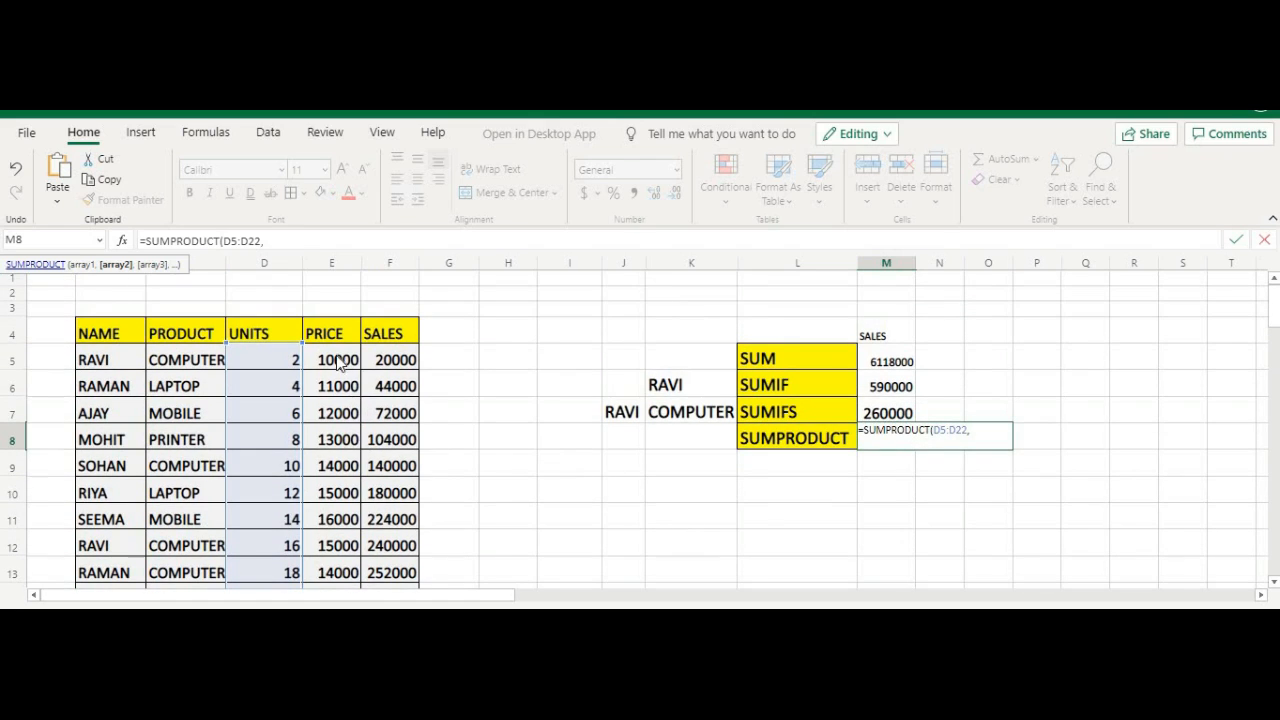
pyautogui.moveTo(332, 360); pyautogui.dragTo(345, 461)
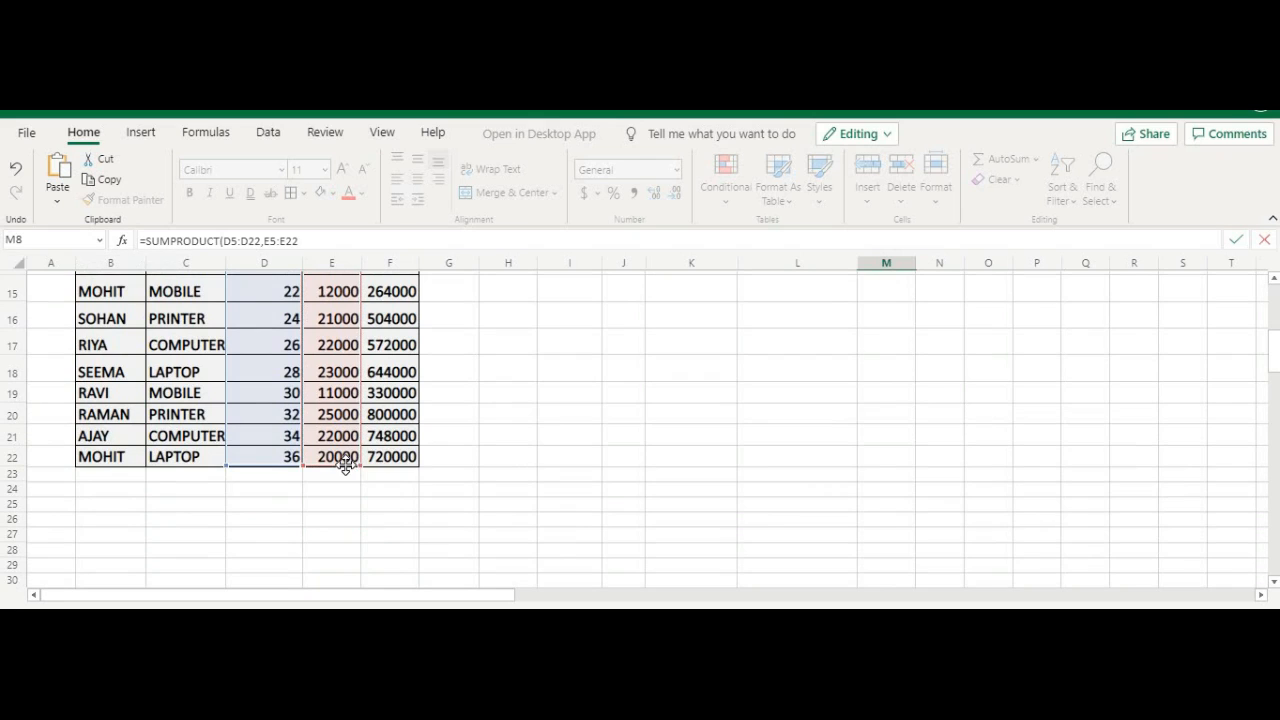
pyautogui.press('Return')
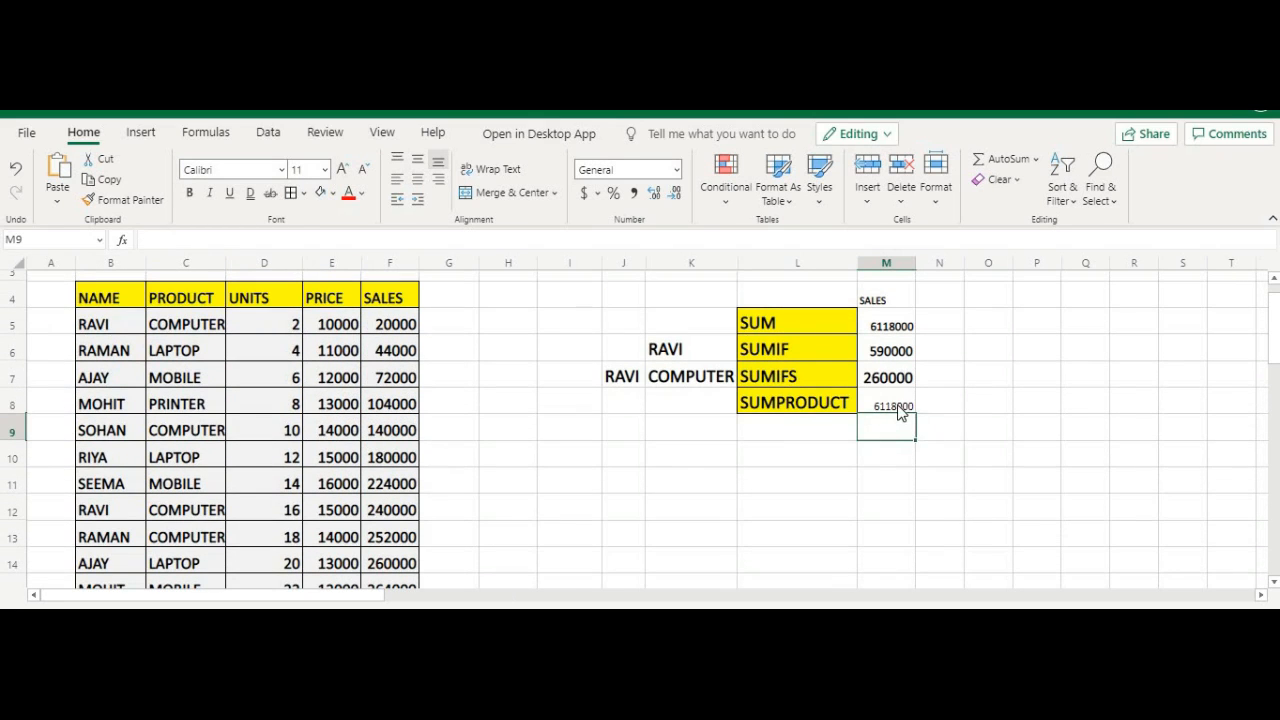
# Step: Make the SUMPRODUCT result in M8 bold with font size 12
pyautogui.click(189, 192)
pyautogui.click(345, 170)
pyautogui.click(345, 170)
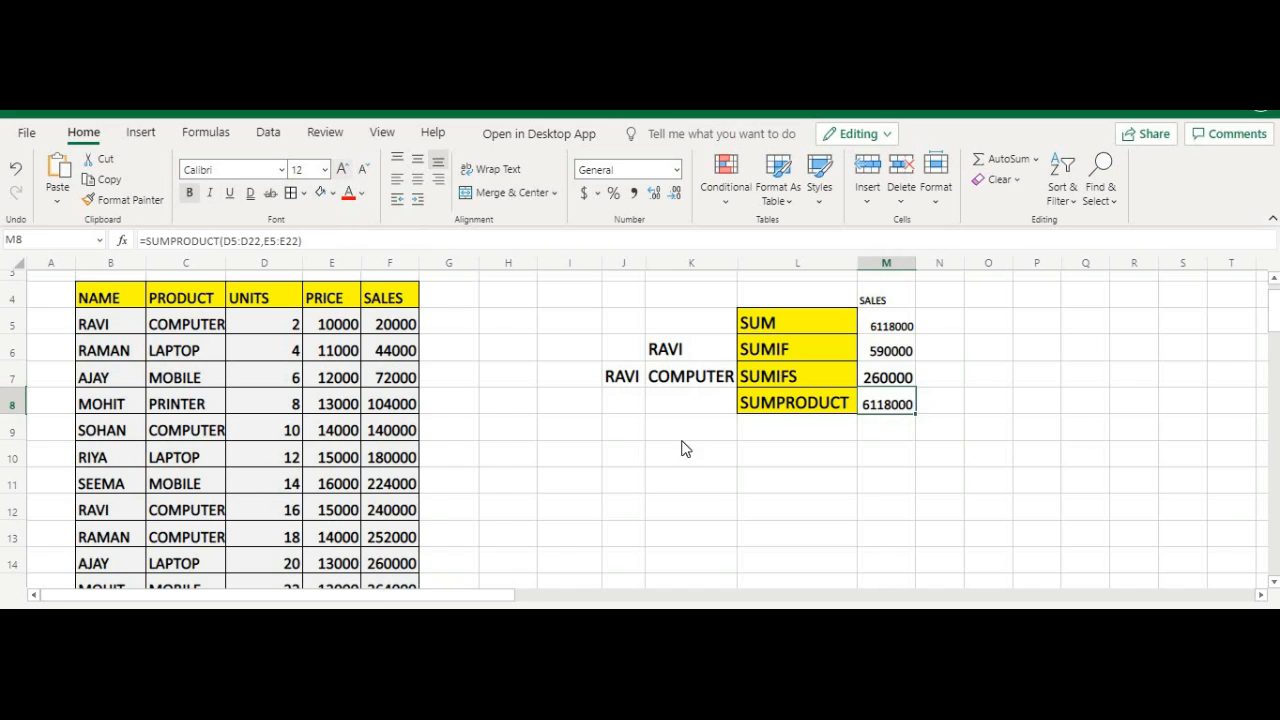
pyautogui.click(718, 474)
# Step: Insert an AutoSum total of the sales cells F5:F22 in F23 below the table
pyautogui.scroll(-4, 856, 441)
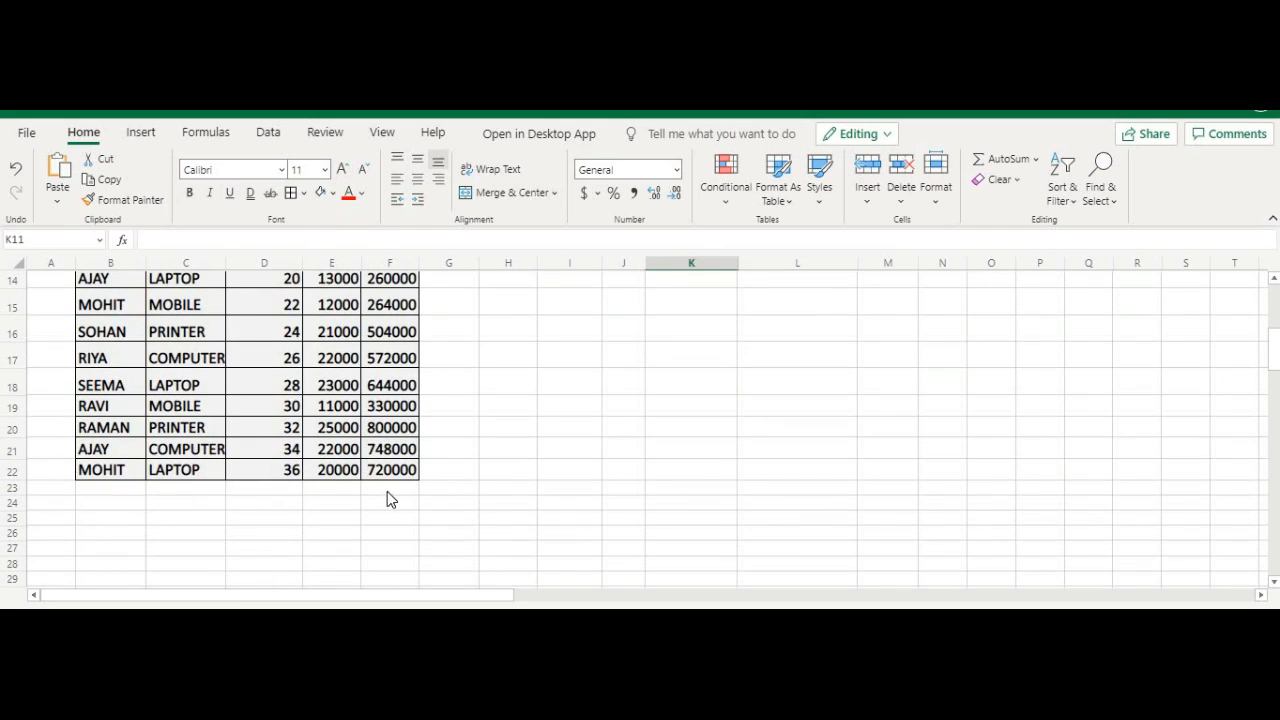
pyautogui.click(387, 491)
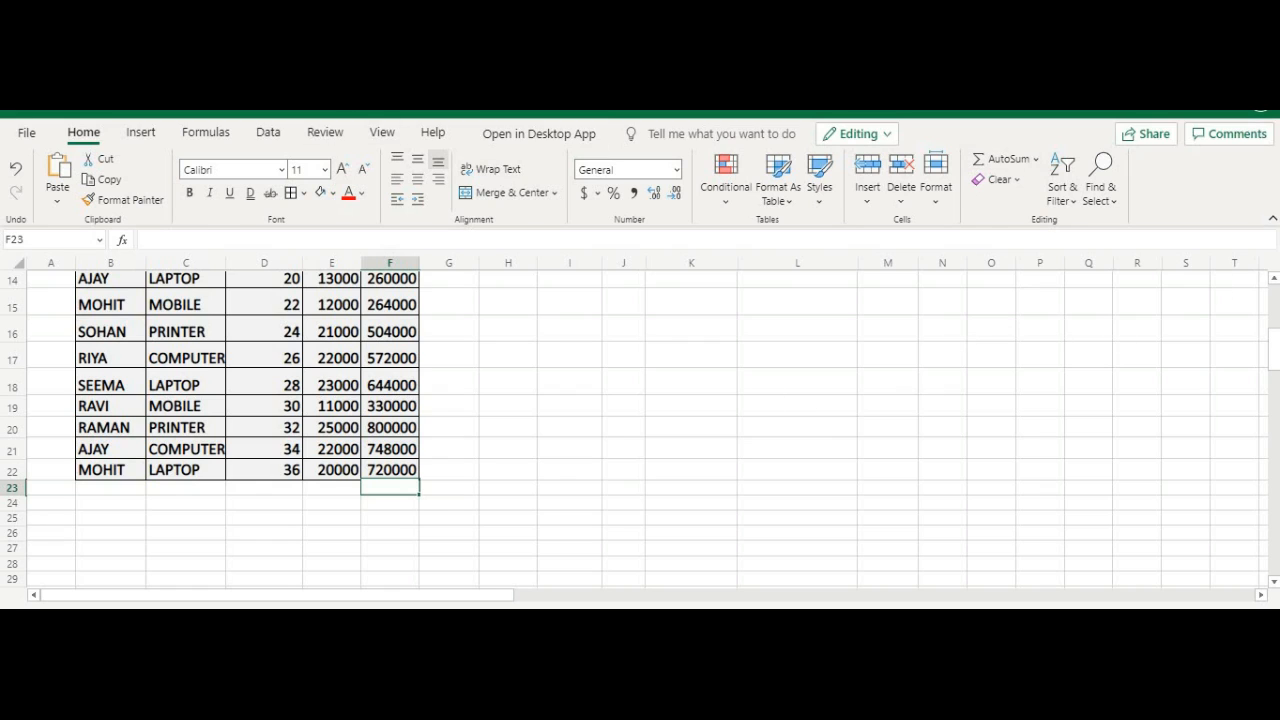
pyautogui.click(1004, 158)
pyautogui.press('Return')
# Step: Make the total in F23 bold with font size 16 and fit column F's width to its contents
pyautogui.click(408, 490)
pyautogui.click(191, 194)
pyautogui.click(342, 169)
pyautogui.click(342, 169)
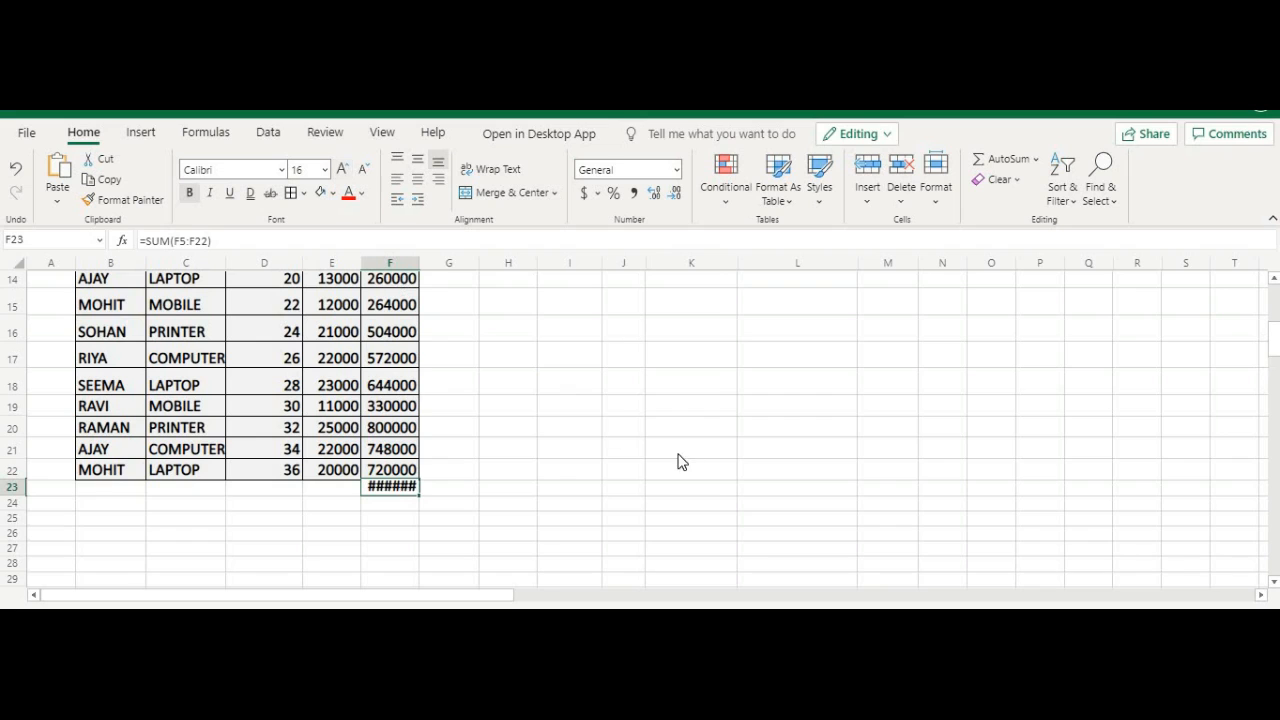
pyautogui.doubleClick(428, 263)
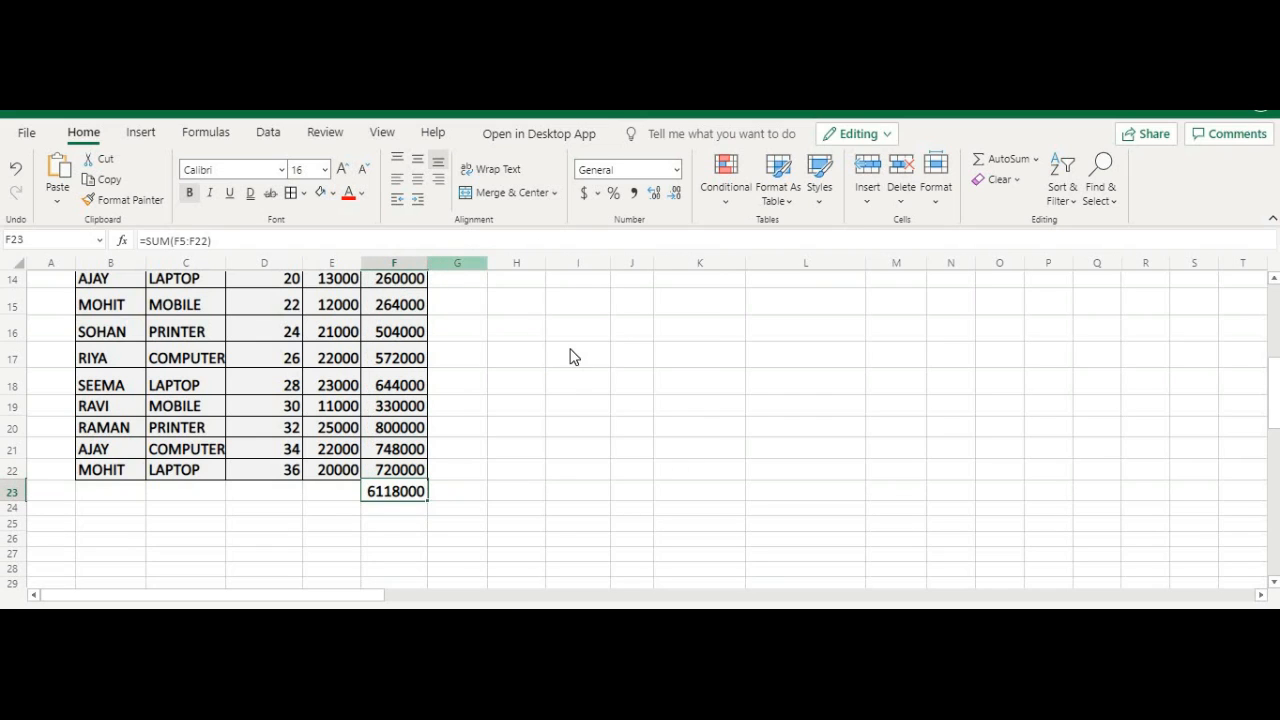
pyautogui.click(573, 357)
pyautogui.scroll(5, 711, 434)
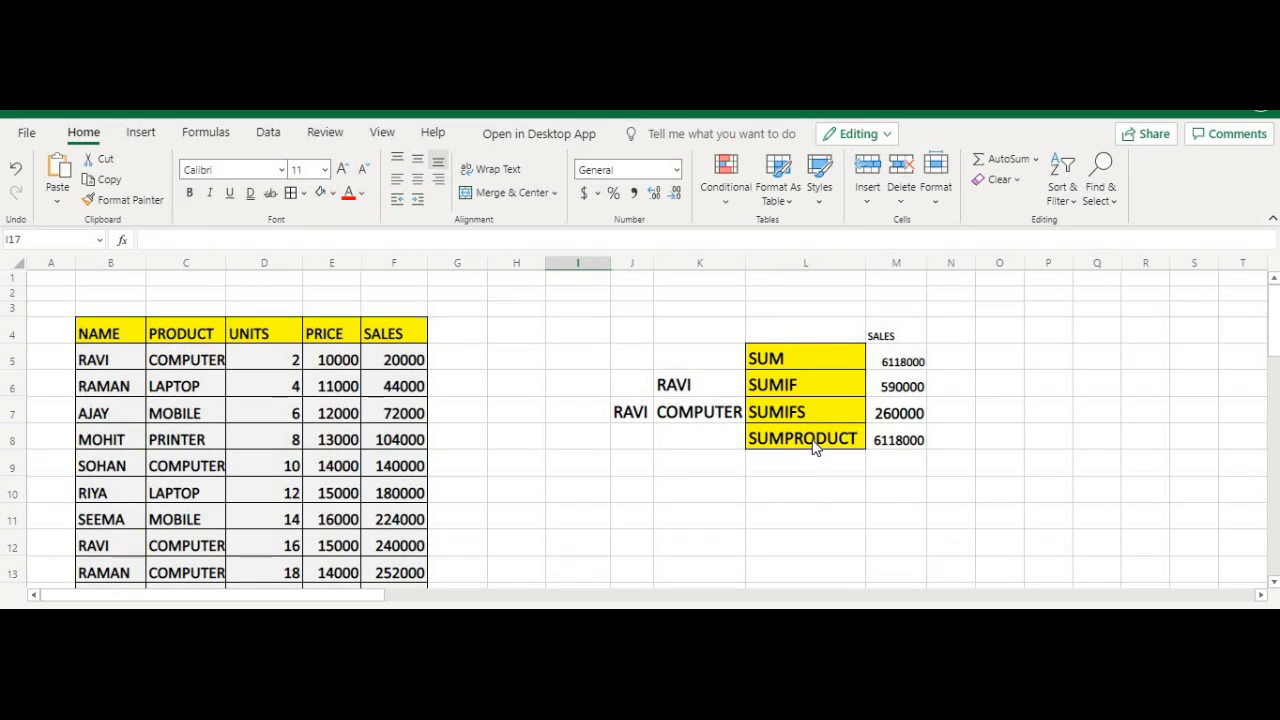
pyautogui.click(815, 448)
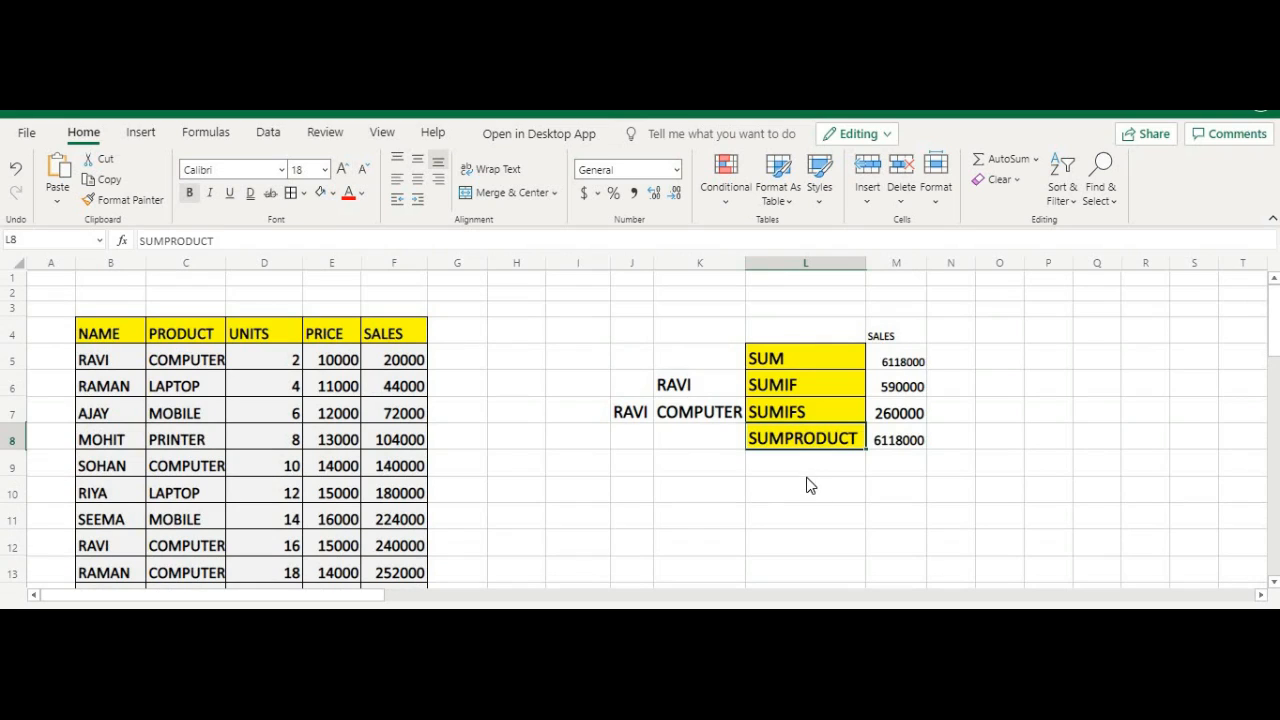
pyautogui.scroll(-1, 810, 490)
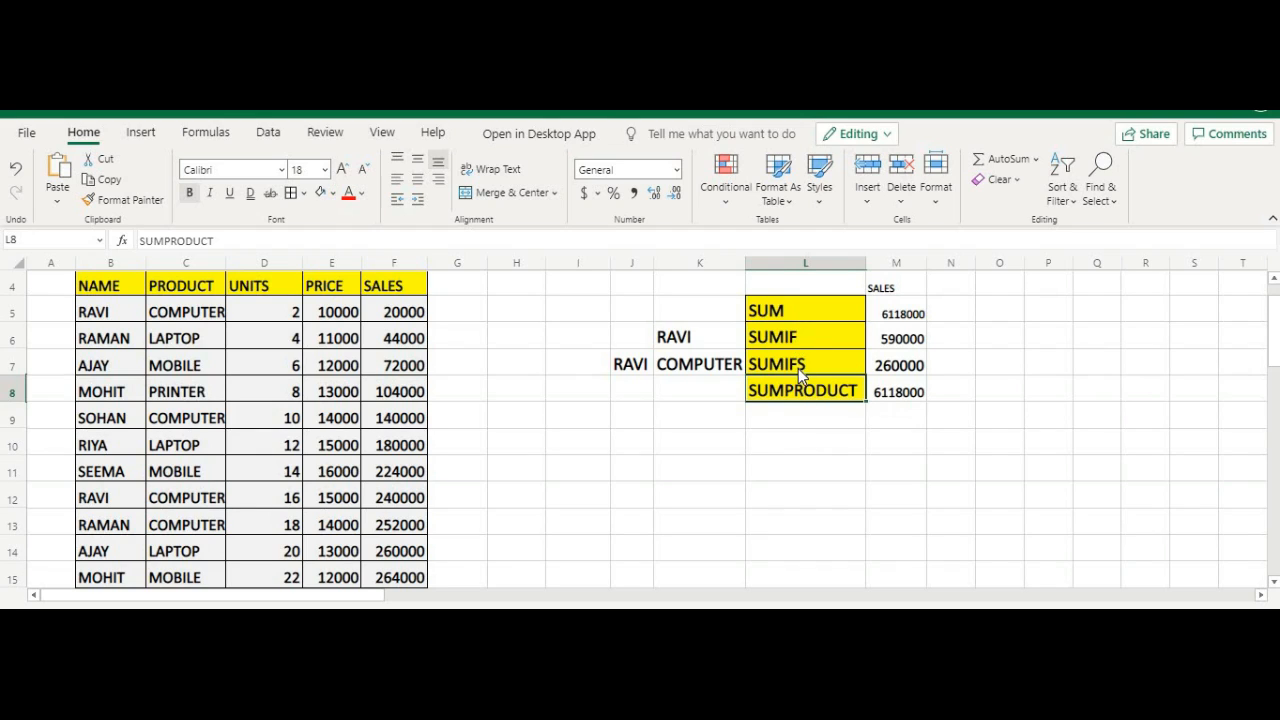
pyautogui.click(712, 450)
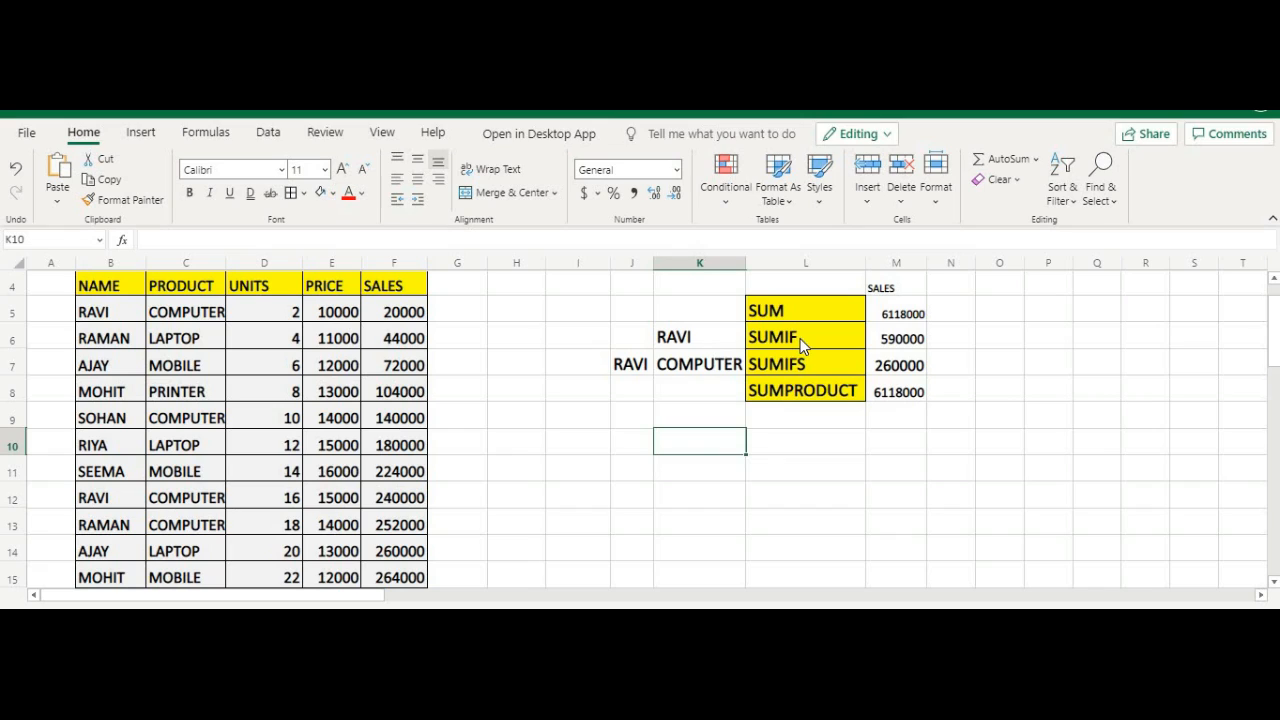
# Step: Enter the first salesperson's name in K10 as the criterion
pyautogui.click(718, 473)
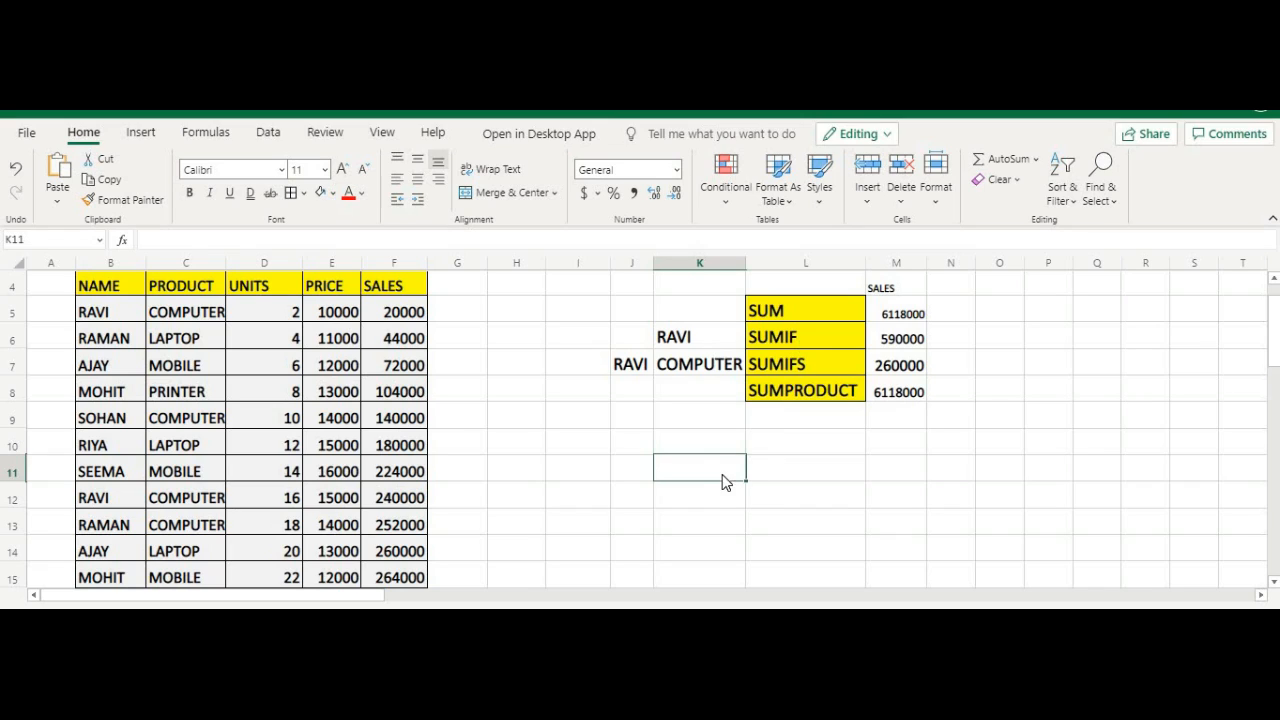
pyautogui.click(686, 452)
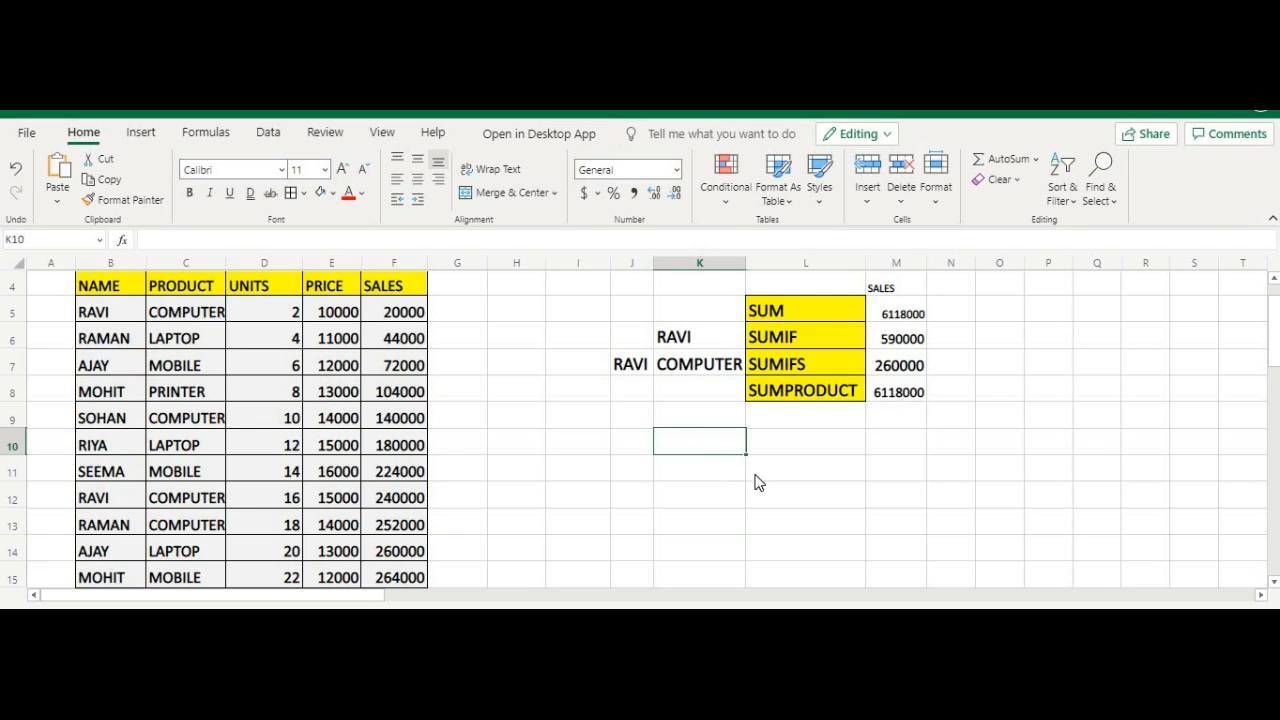
pyautogui.write('RAVI')
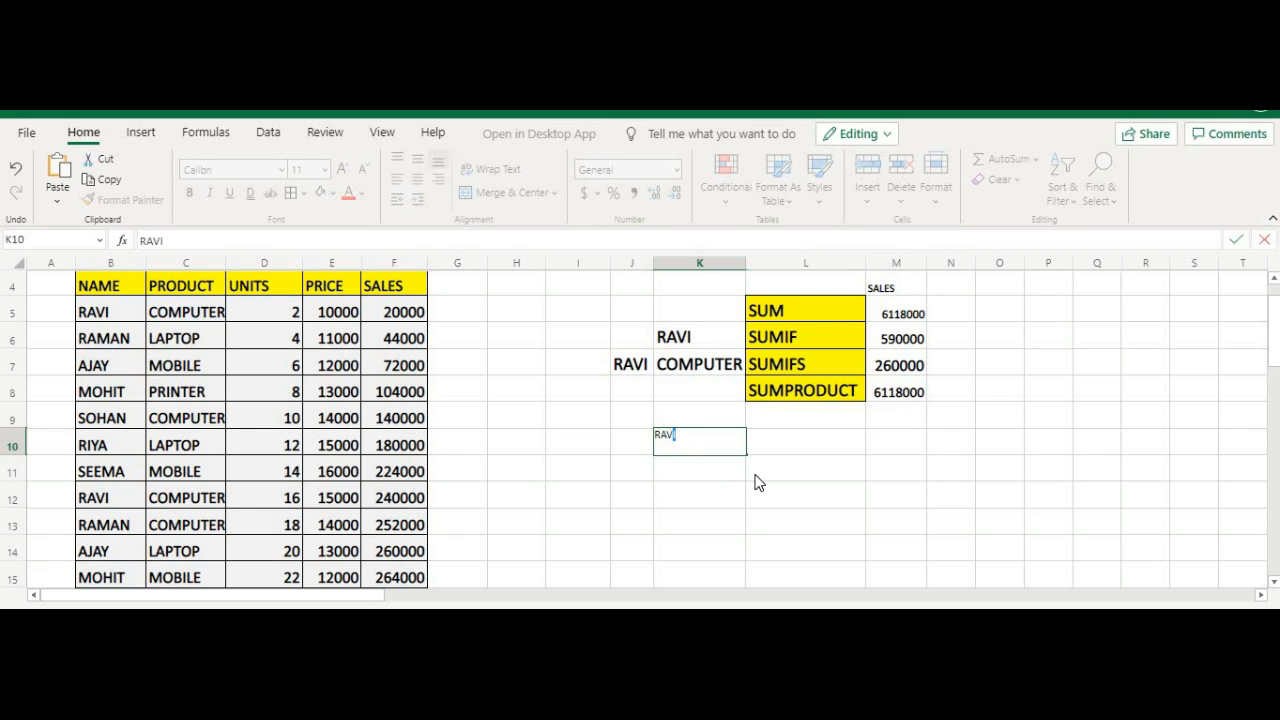
pyautogui.press('Return')
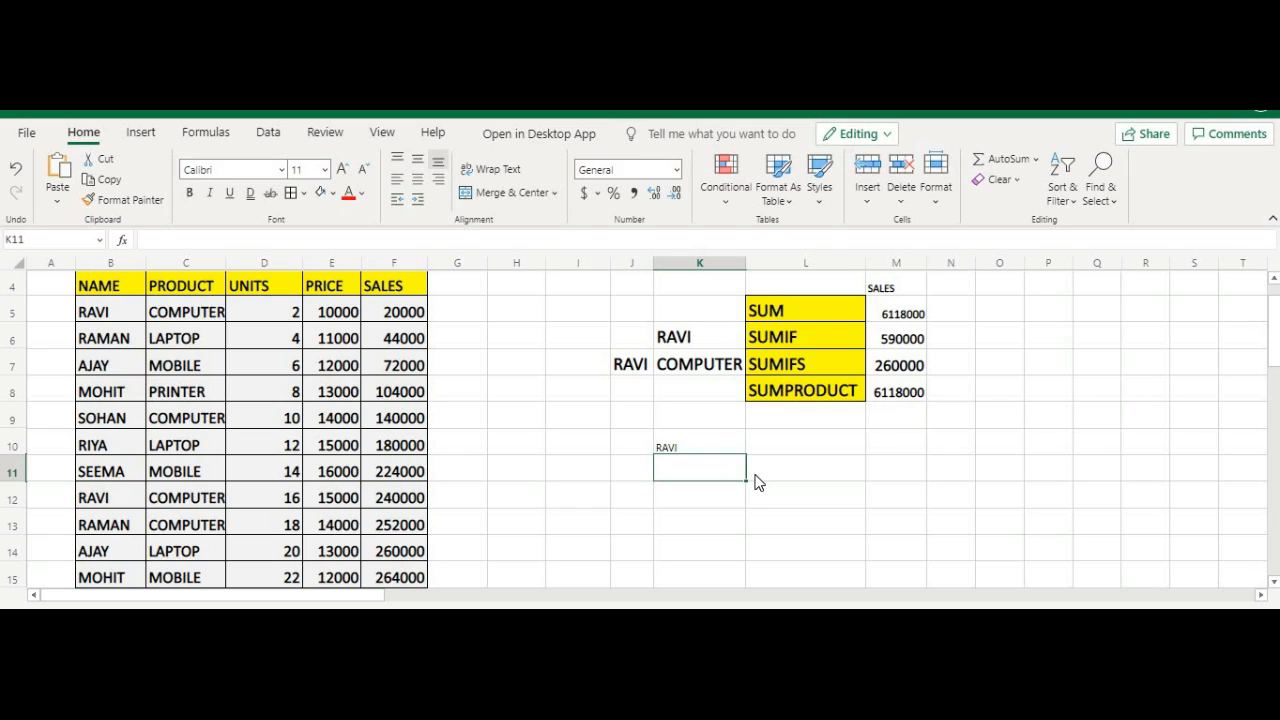
# Step: Try a SUMPRODUCT formula in K11 with a parenthesised condition comparing the names B5:B22 with K10
pyautogui.write('=SUMIF')
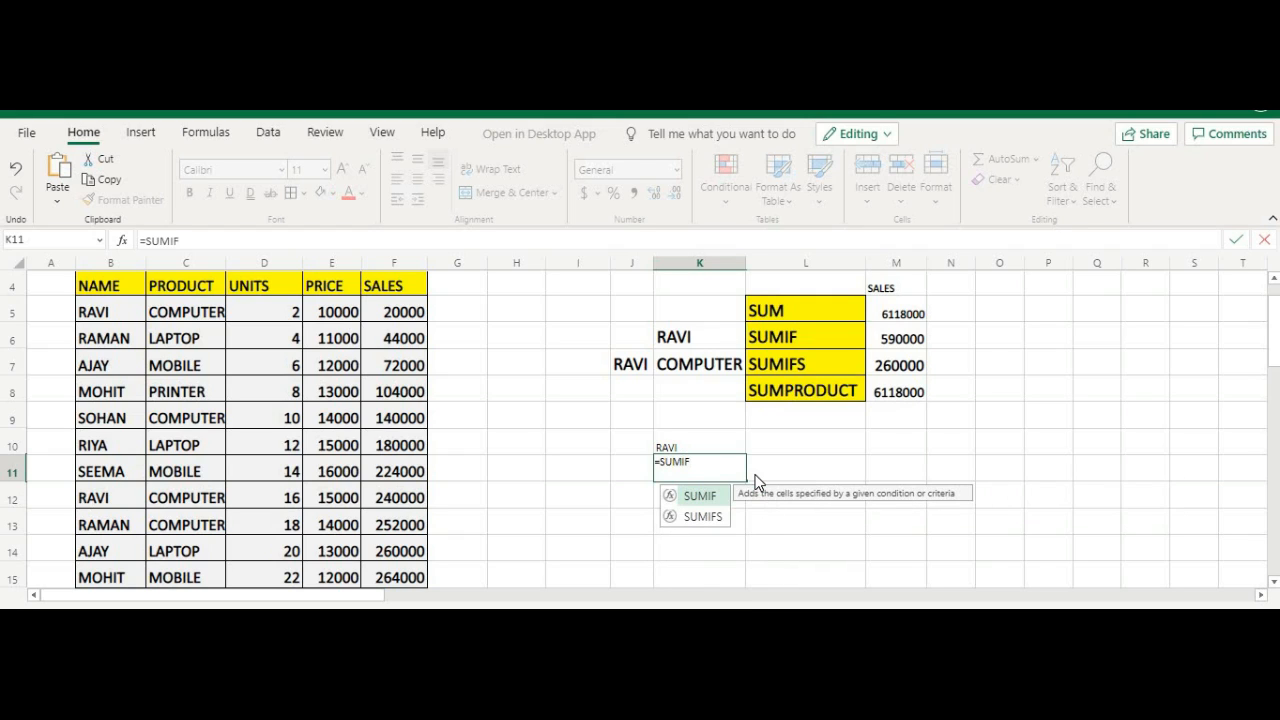
pyautogui.press('BackSpace')
pyautogui.press('BackSpace')
pyautogui.write('MPRODU')
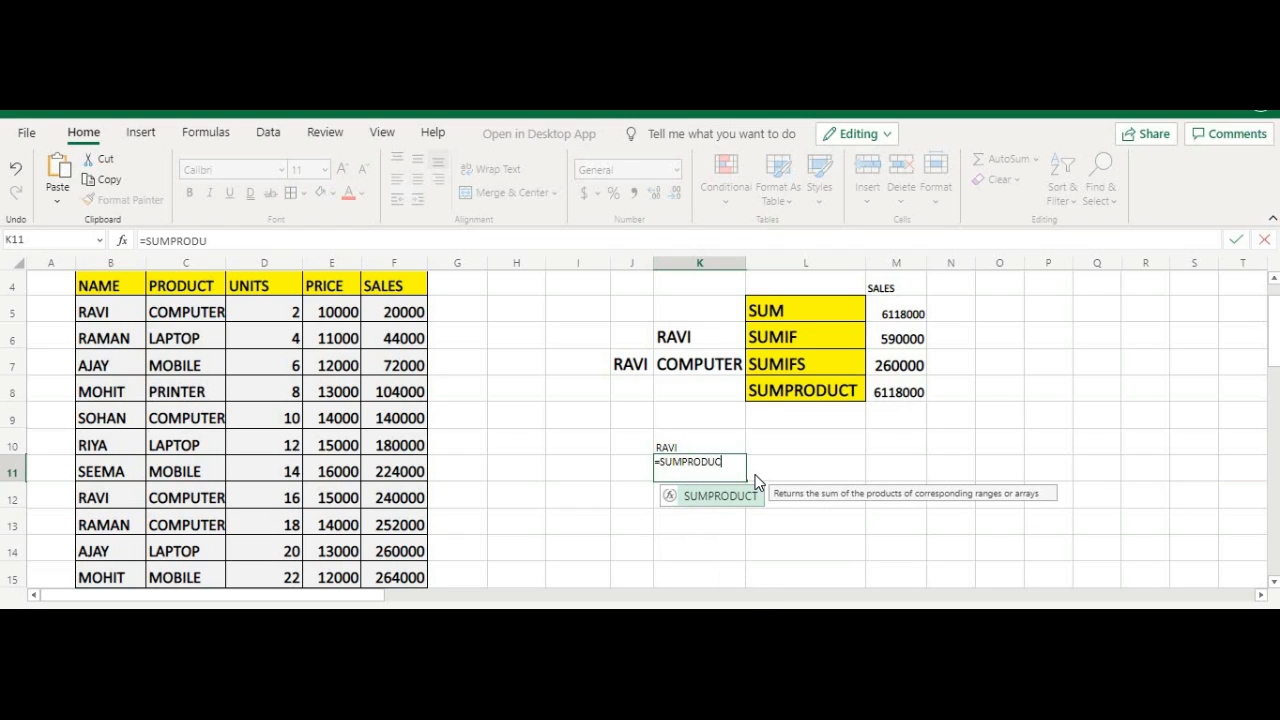
pyautogui.write('CT((')
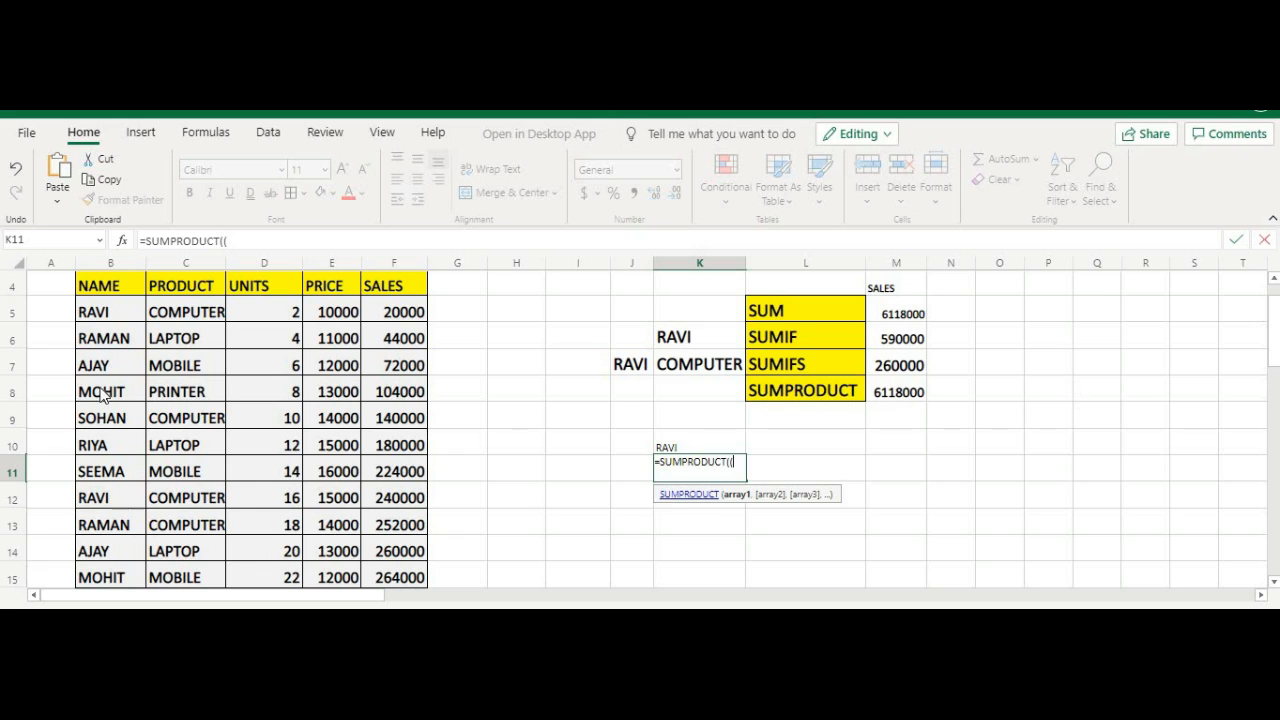
pyautogui.moveTo(95, 318); pyautogui.dragTo(105, 511)
pyautogui.scroll(3, 555, 418)
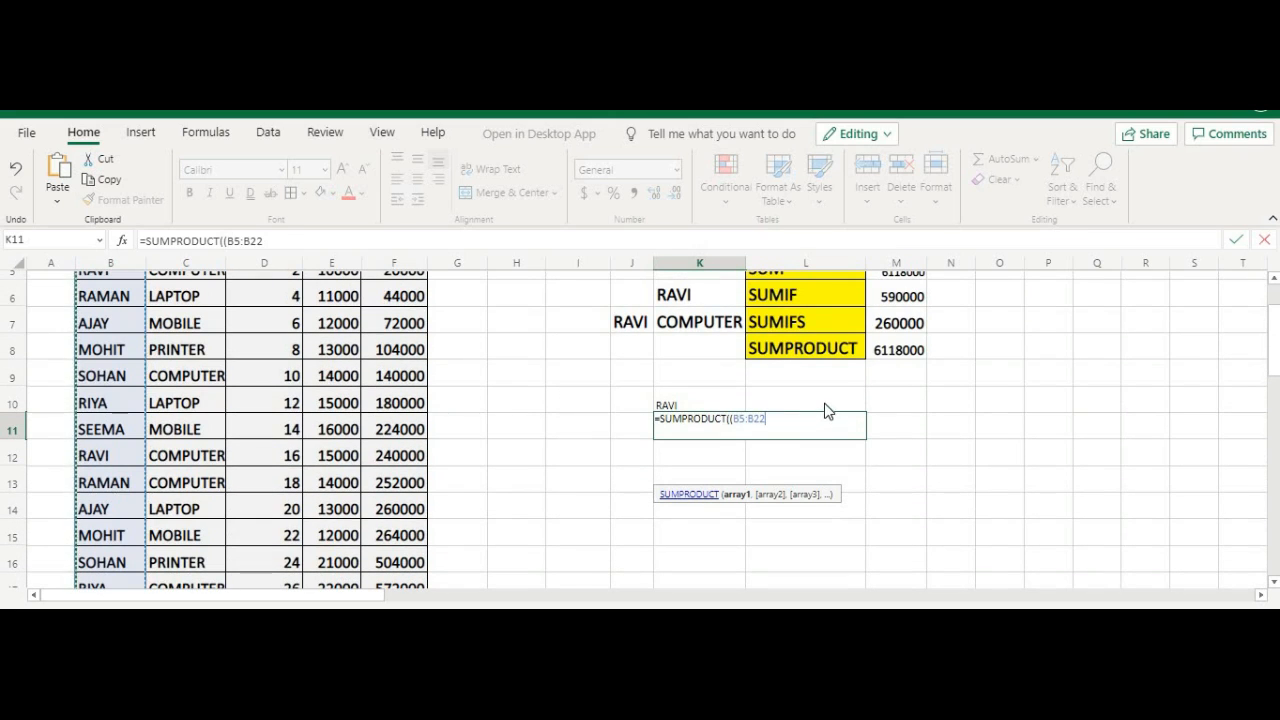
pyautogui.write('=')
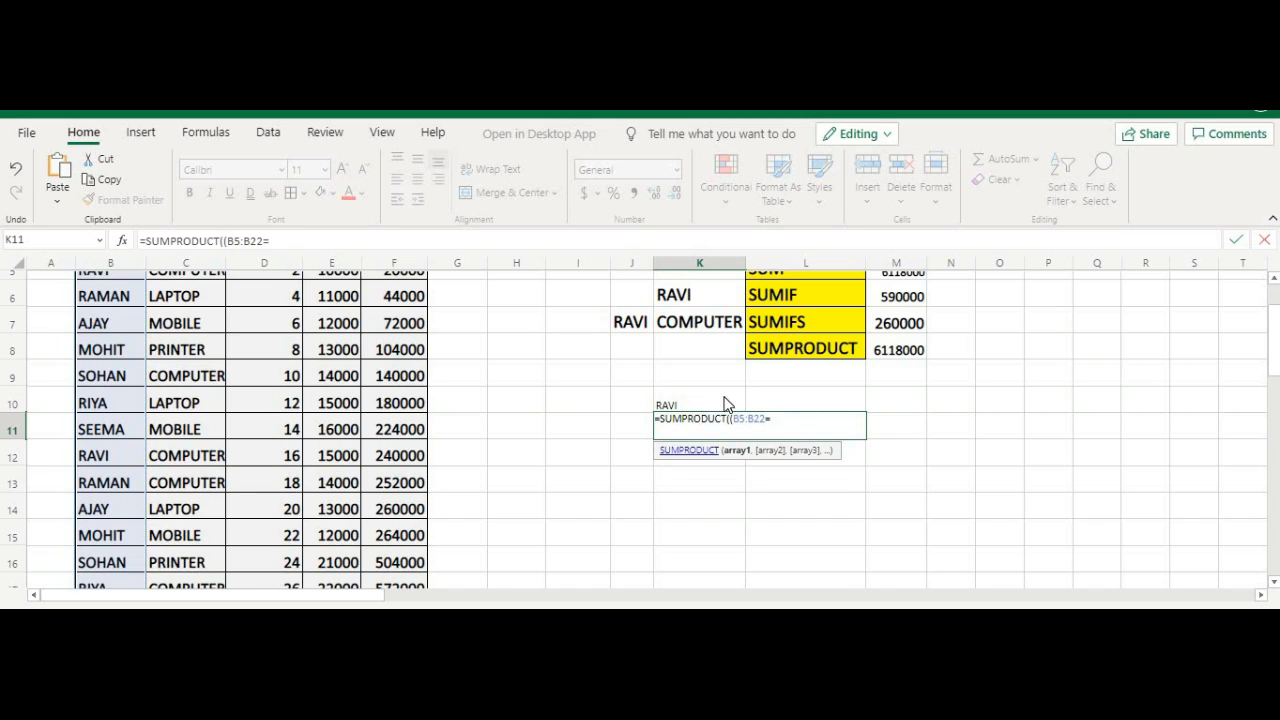
pyautogui.click(719, 399)
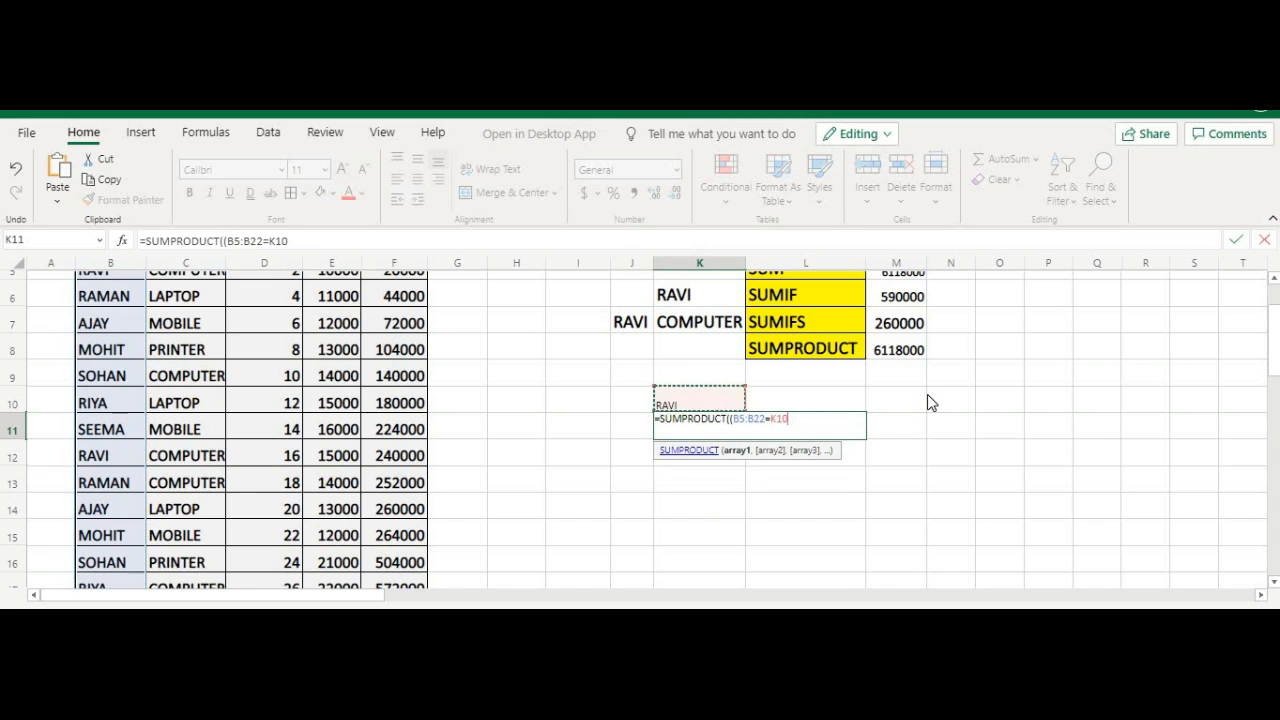
pyautogui.write(')')
pyautogui.scroll(1, 913, 398)
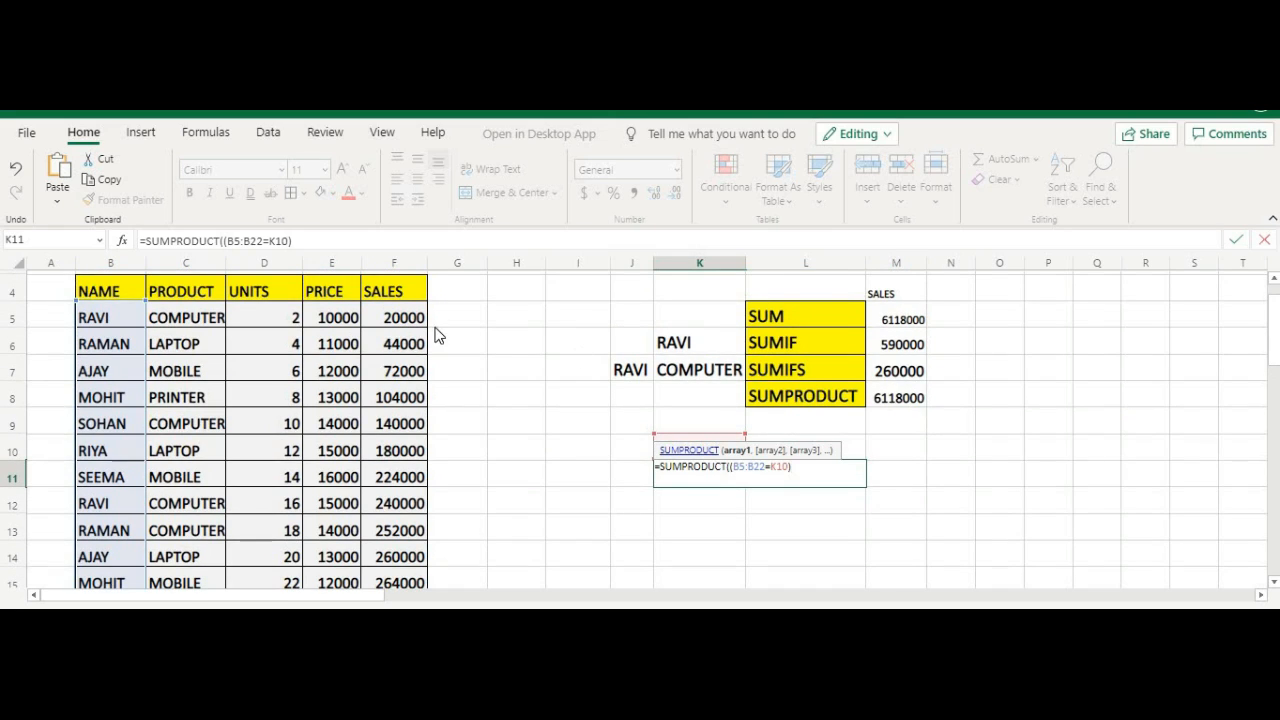
# Step: Try to add the sales cells F5:F22 to the K11 formula and close it with a parenthesis
pyautogui.moveTo(408, 318); pyautogui.dragTo(411, 522)
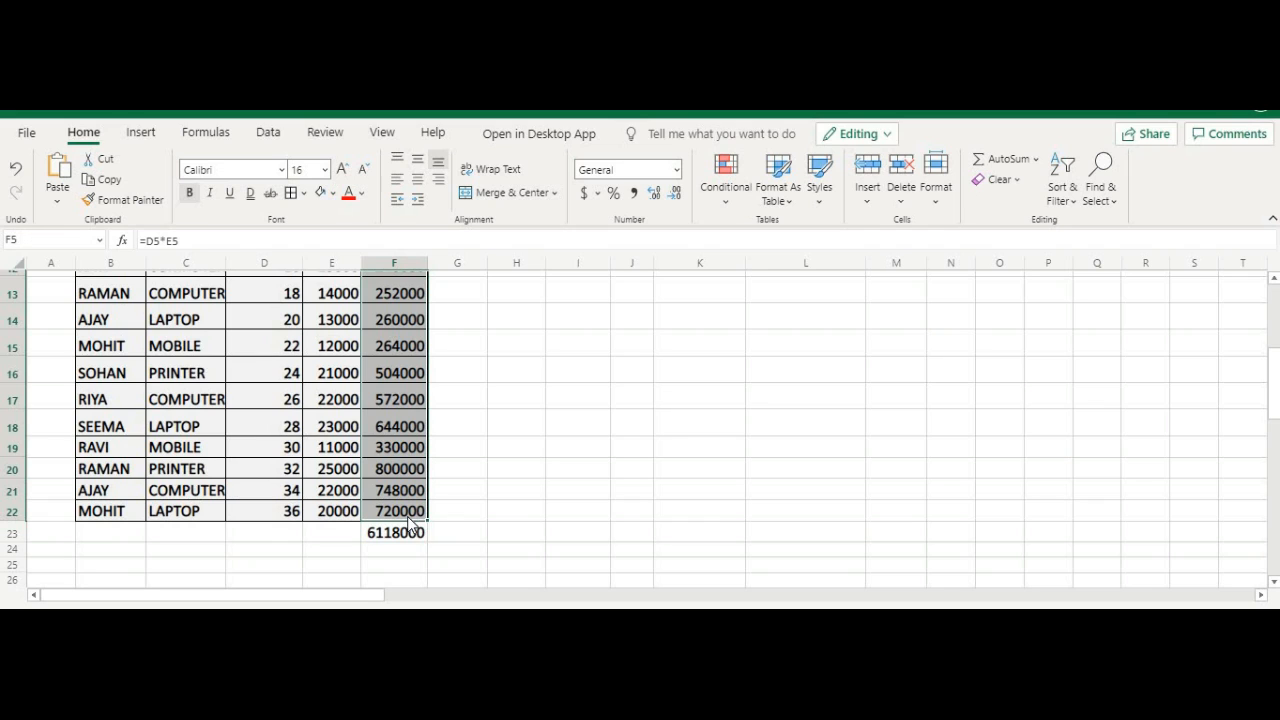
pyautogui.write(')')
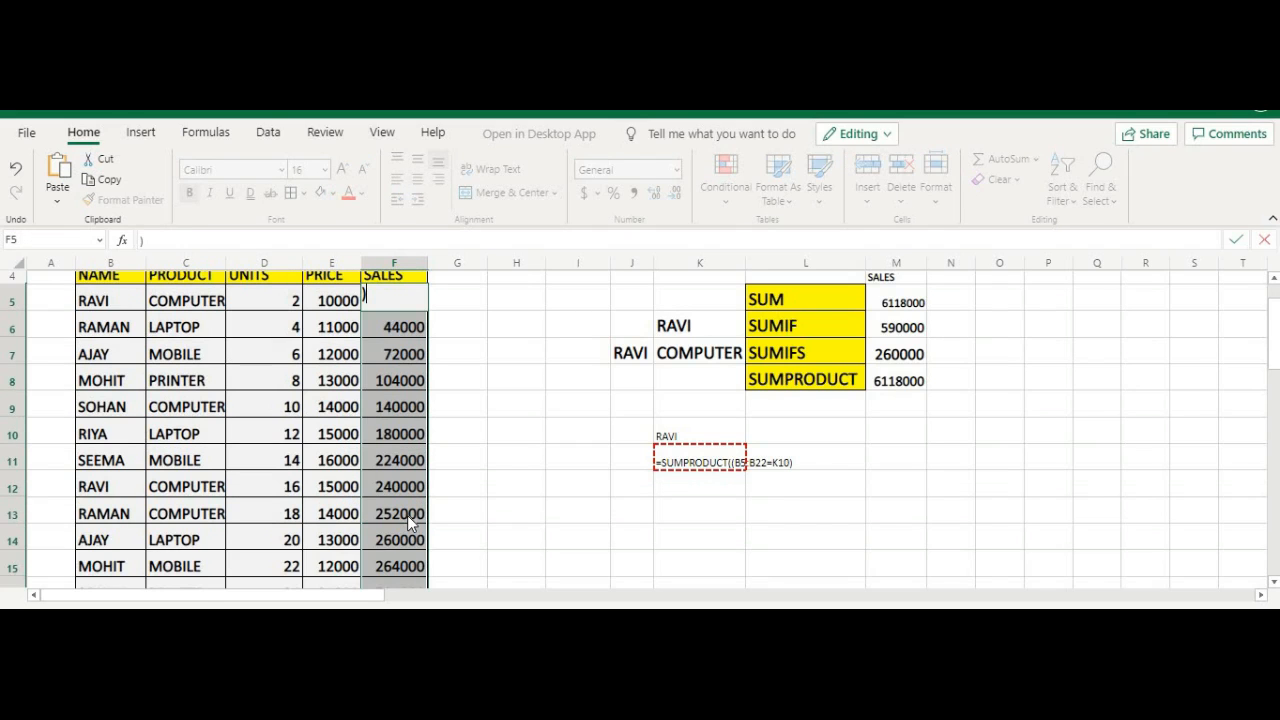
pyautogui.press('Return')
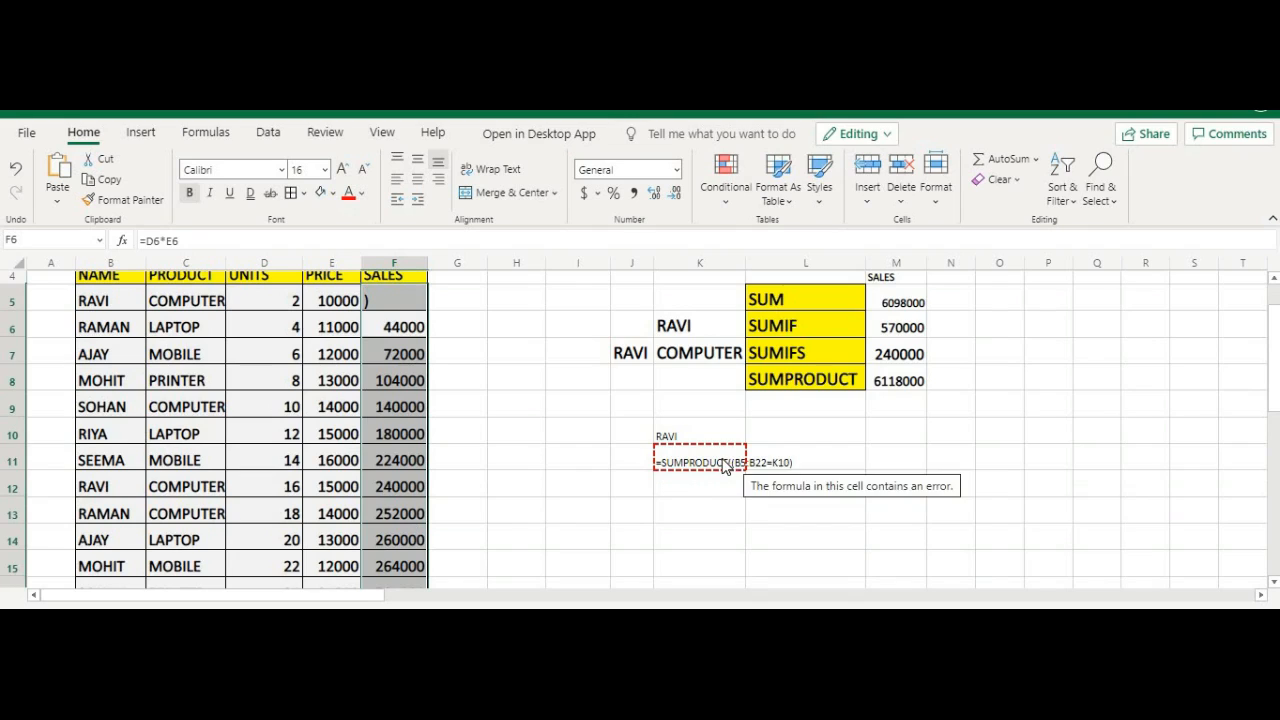
# Step: Reopen the faulty SUMPRODUCT formula in K11, discard the edit and clear the cell
pyautogui.click(724, 467)
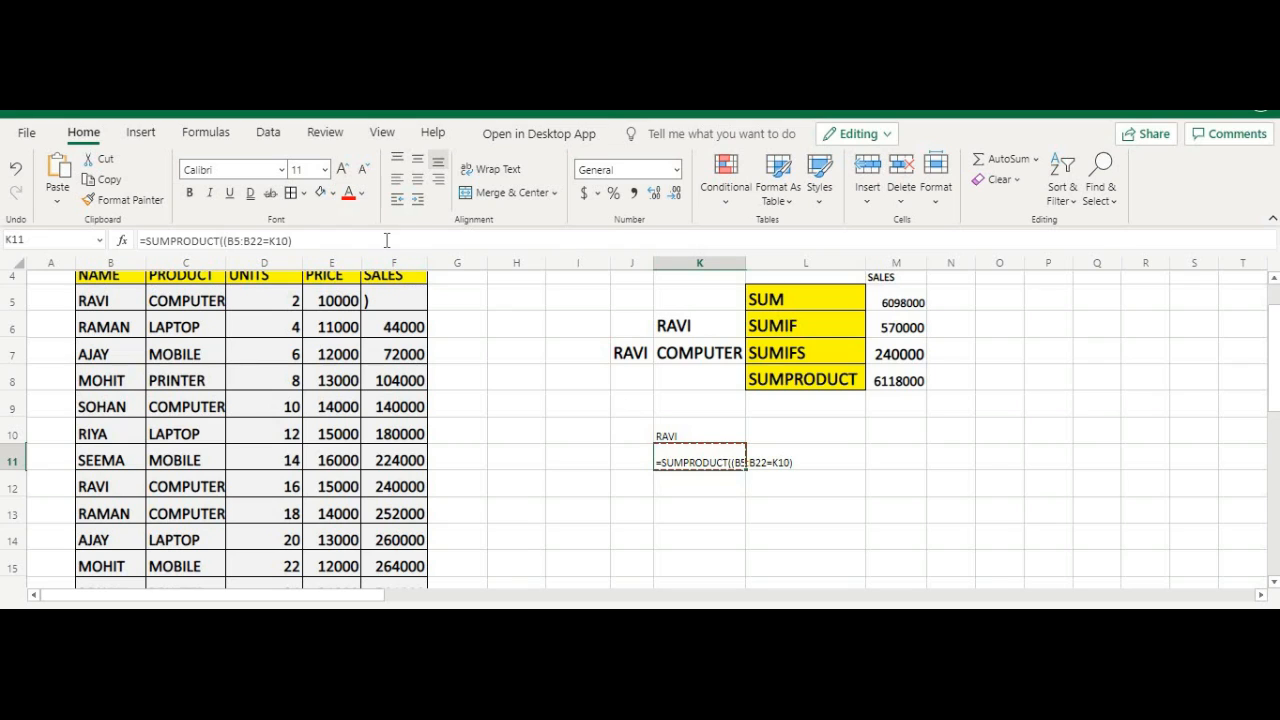
pyautogui.press('F2')
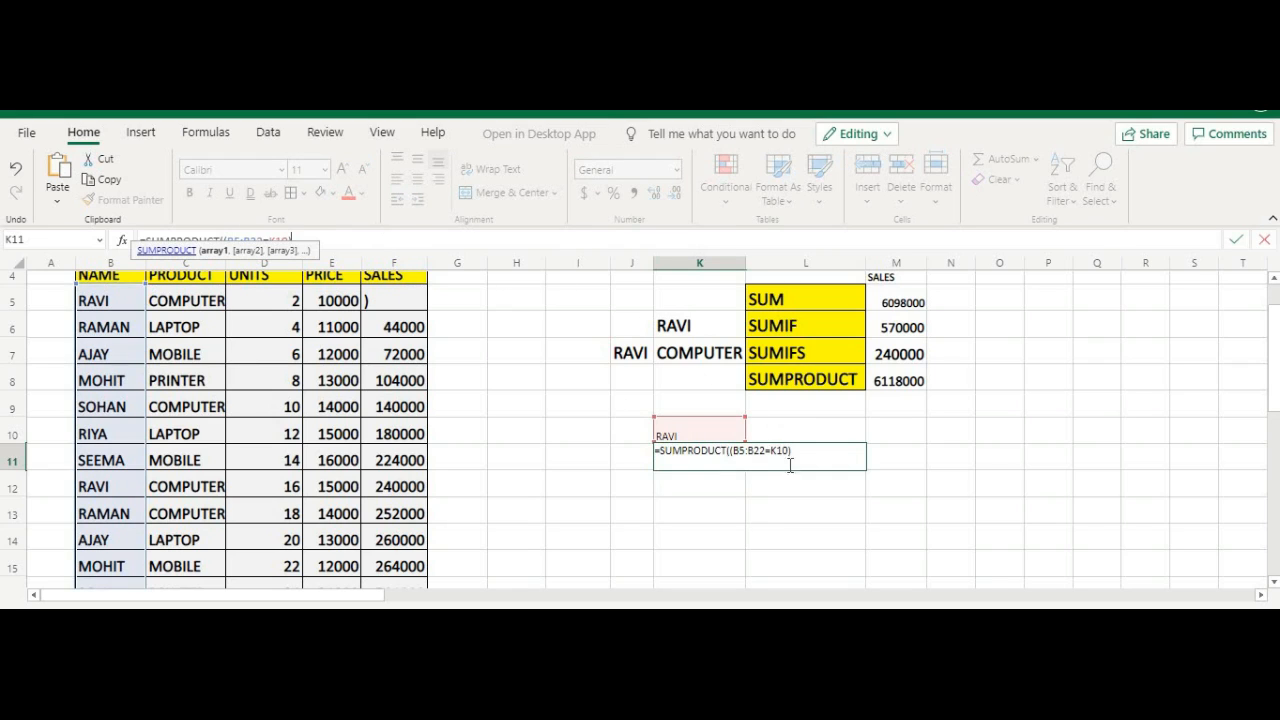
pyautogui.click(812, 456)
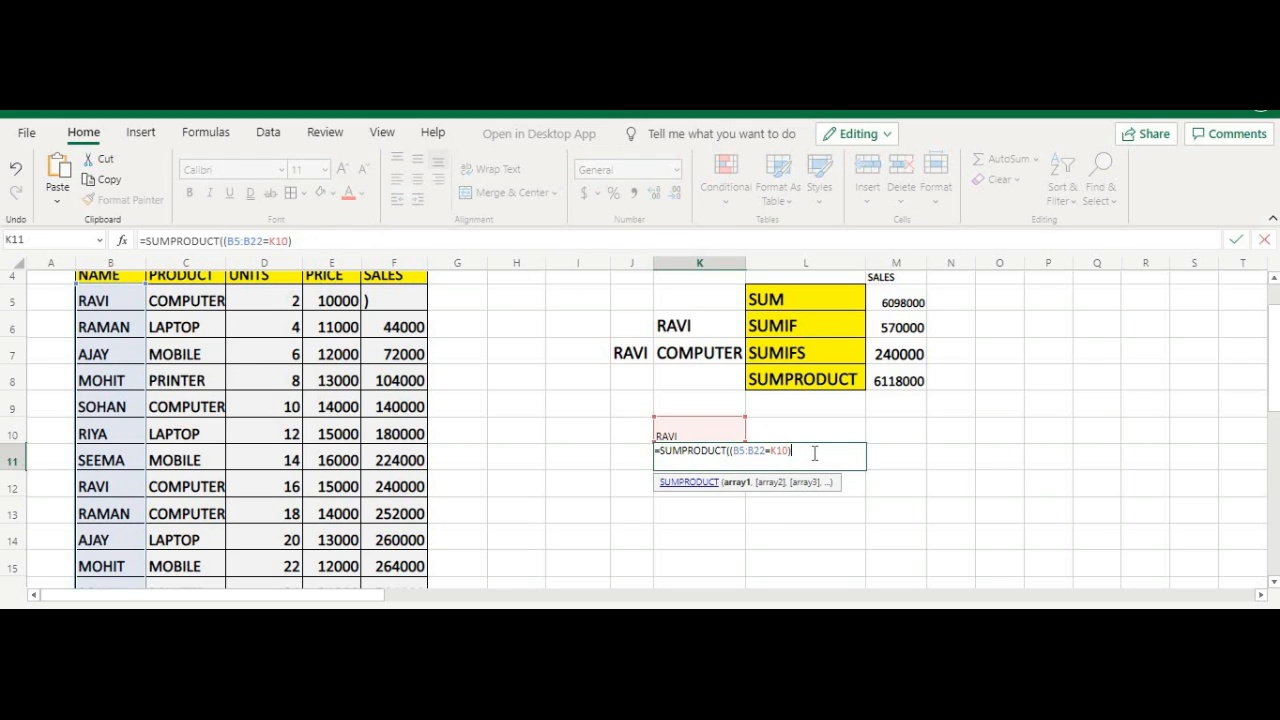
pyautogui.write(',')
pyautogui.scroll(1, 300, 356)
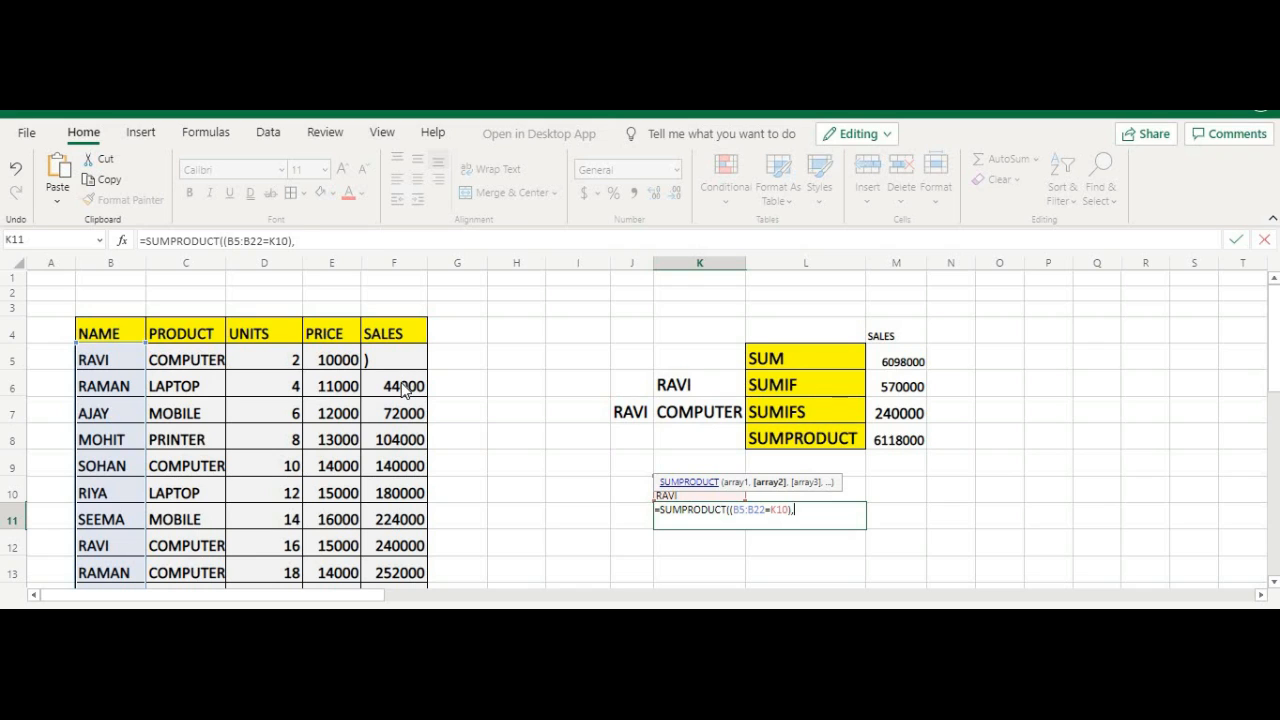
pyautogui.press('Escape')
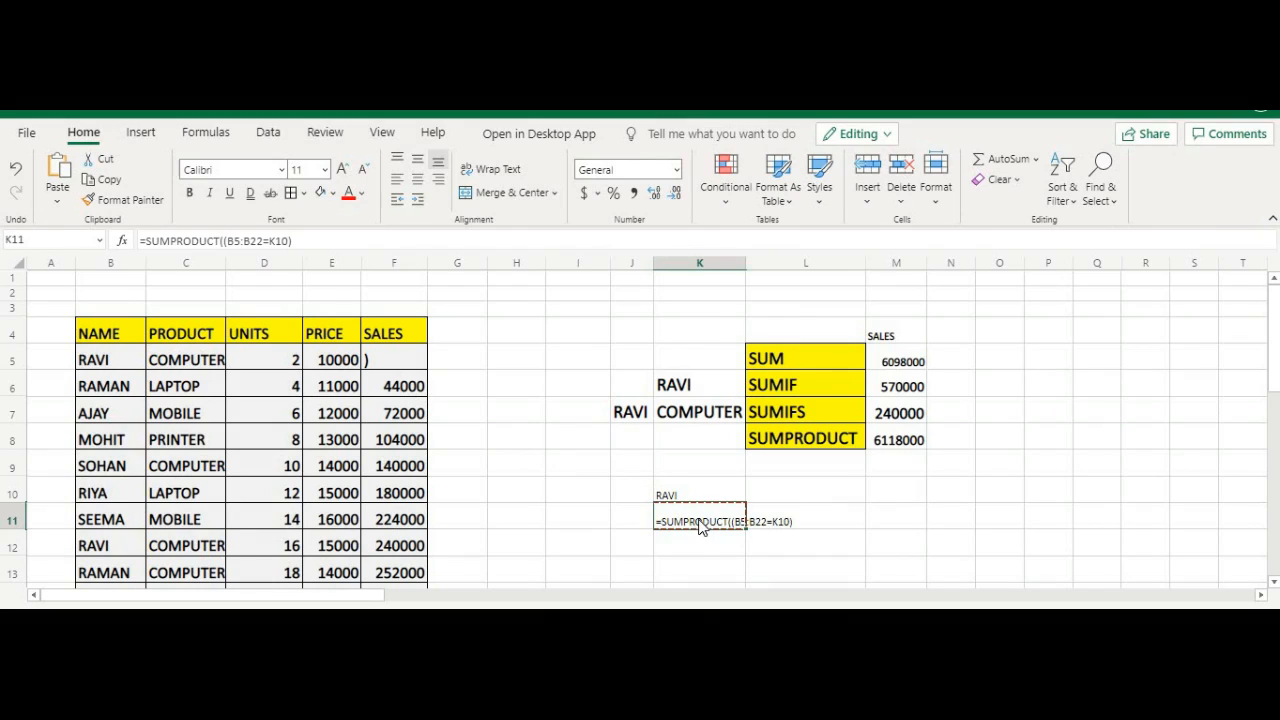
pyautogui.press('Delete')
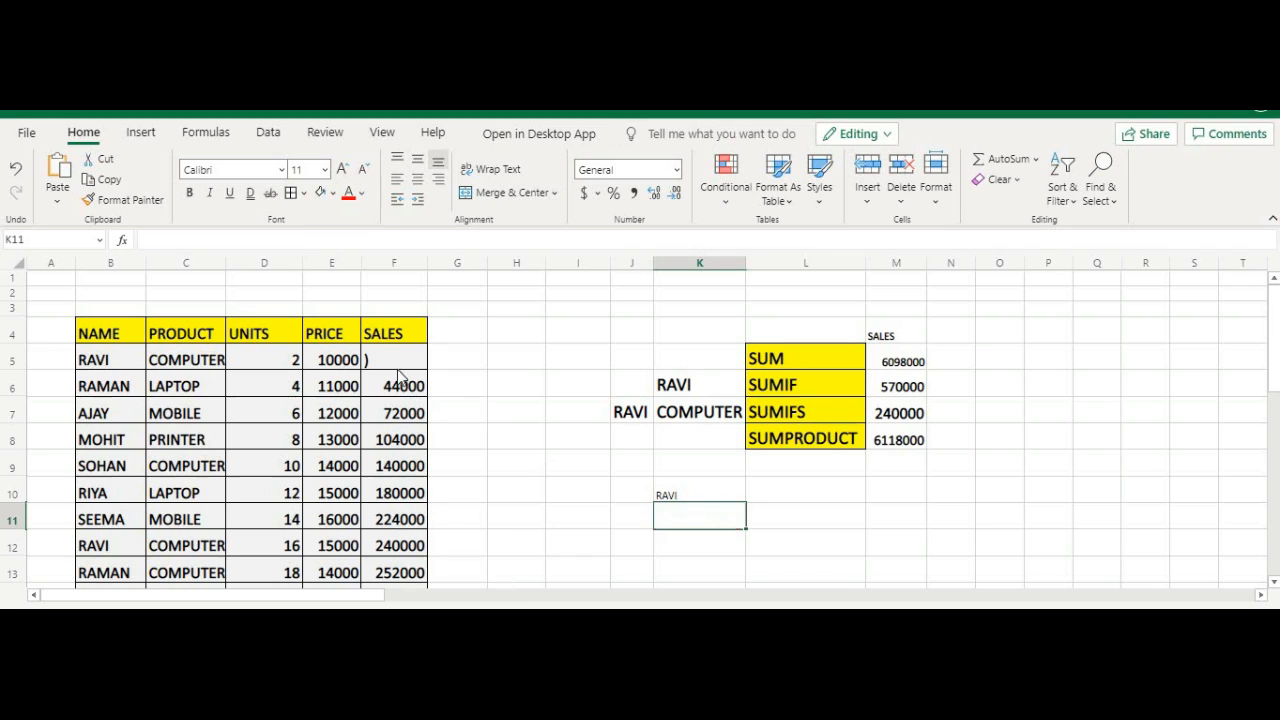
# Step: Restore the sales formula in F5 as units D5 multiplied by price E5
pyautogui.click(392, 364)
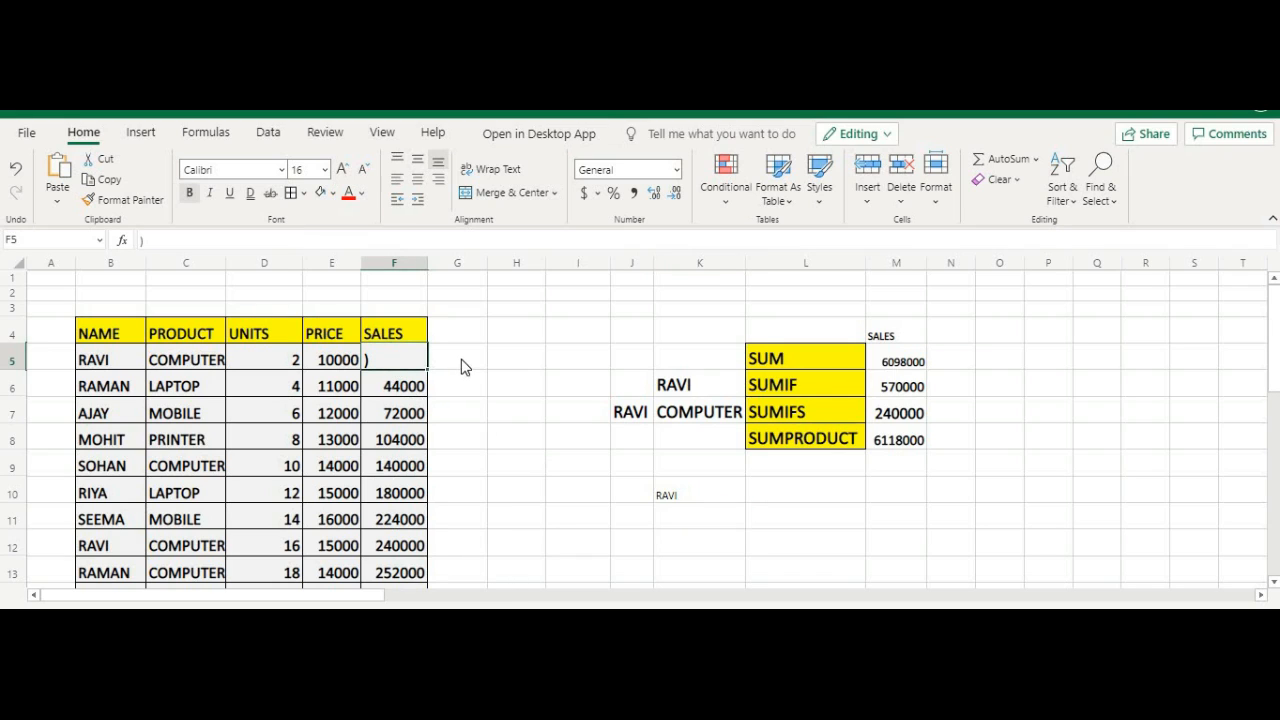
pyautogui.write('=')
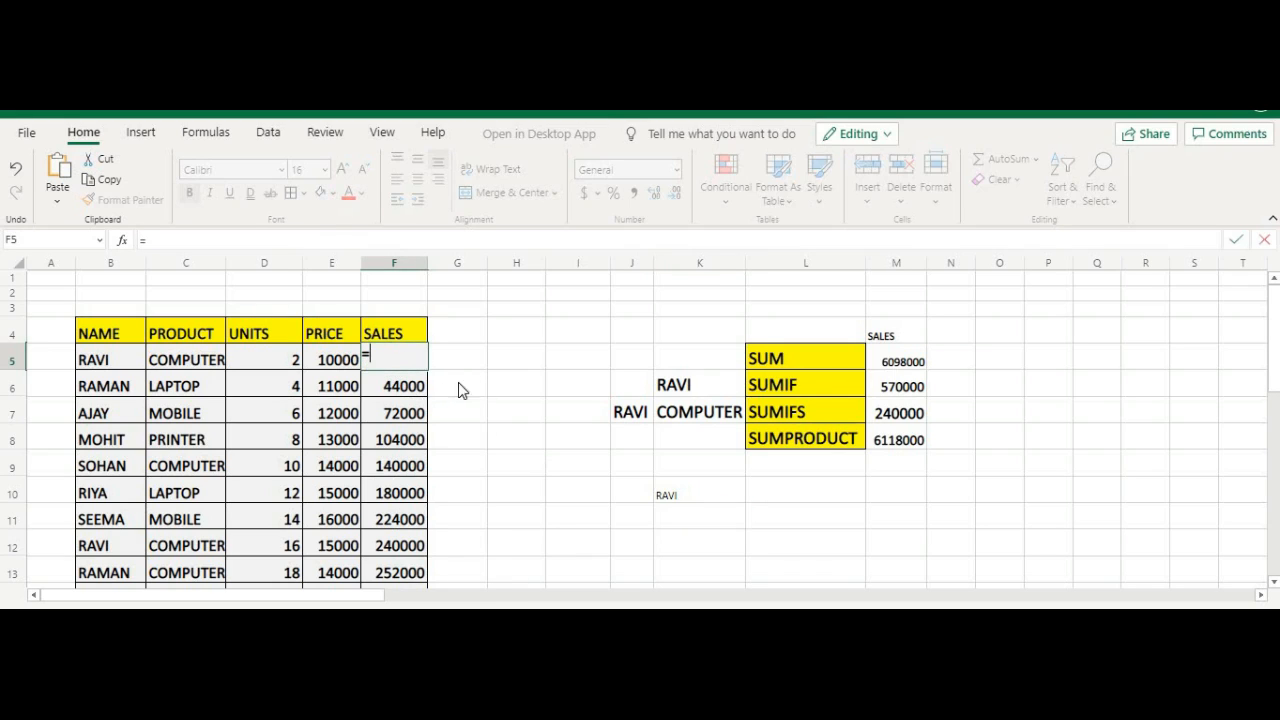
pyautogui.click(281, 366)
pyautogui.write('*')
pyautogui.click(335, 366)
pyautogui.press('Return')
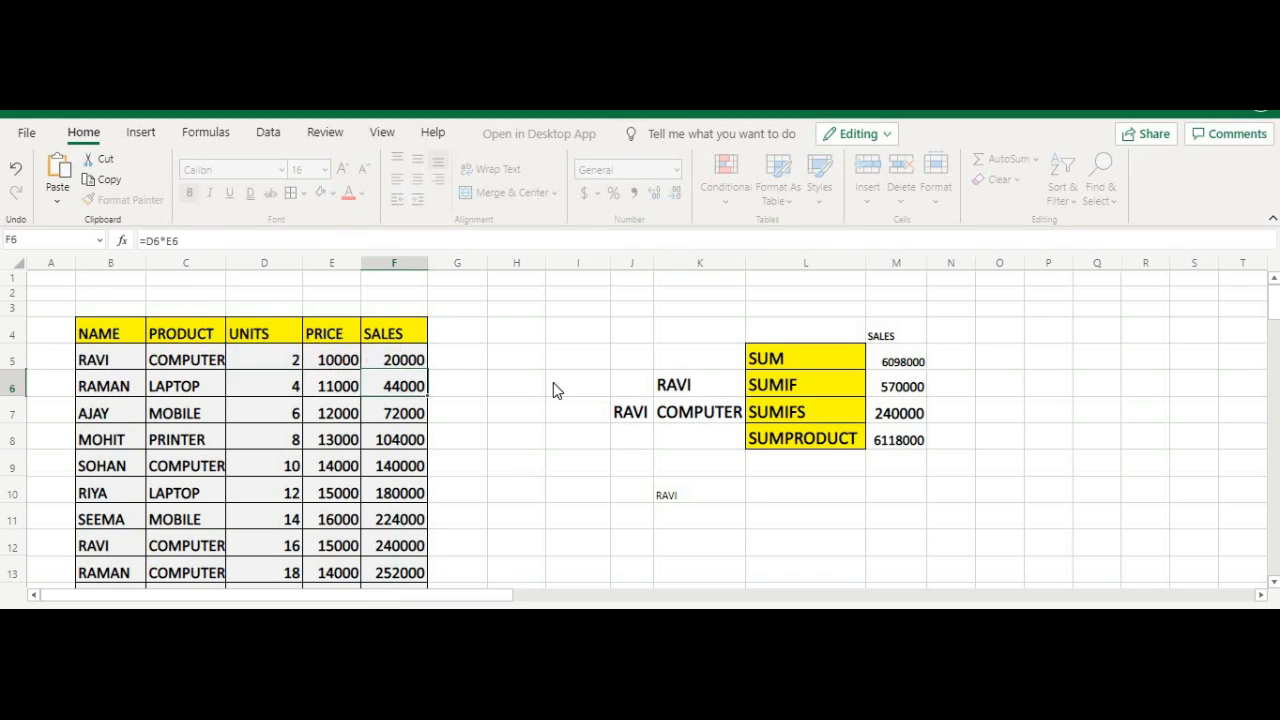
# Step: Start a SUMPRODUCT formula in K11 with the name range B5:B22
pyautogui.click(704, 514)
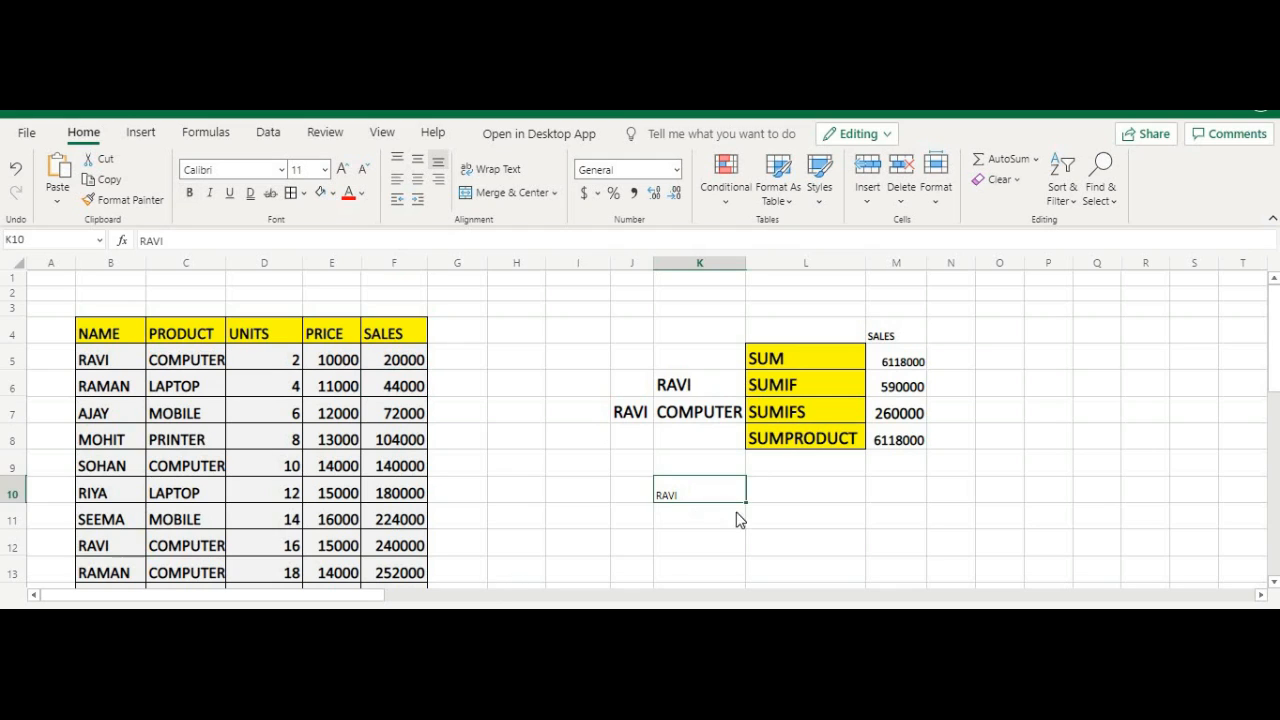
pyautogui.write('=SUMPROD')
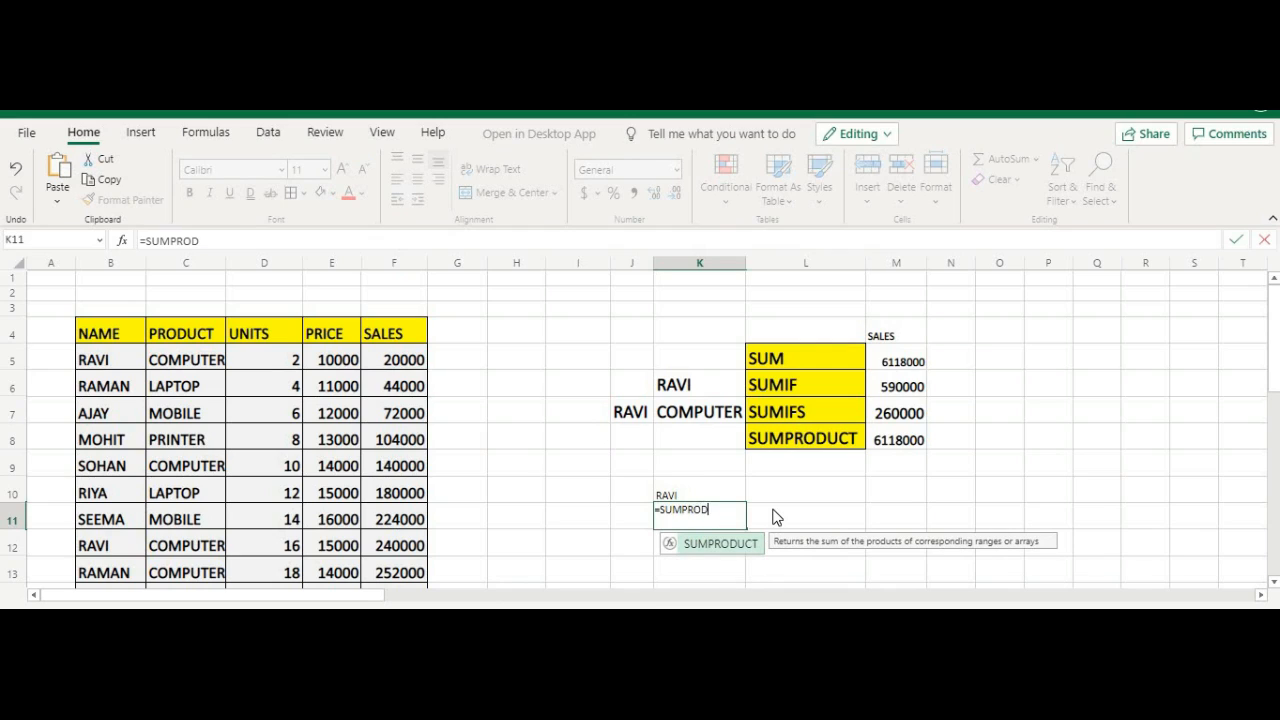
pyautogui.write('UCT(')
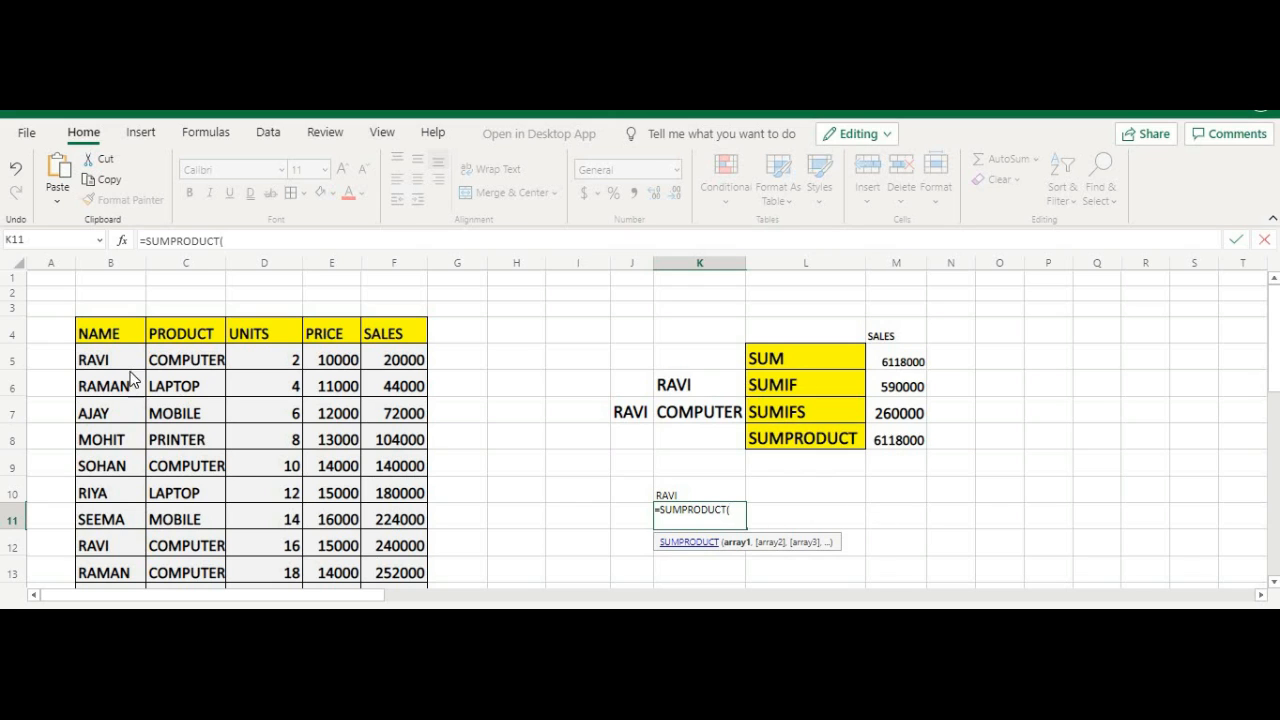
pyautogui.moveTo(118, 362); pyautogui.dragTo(134, 531)
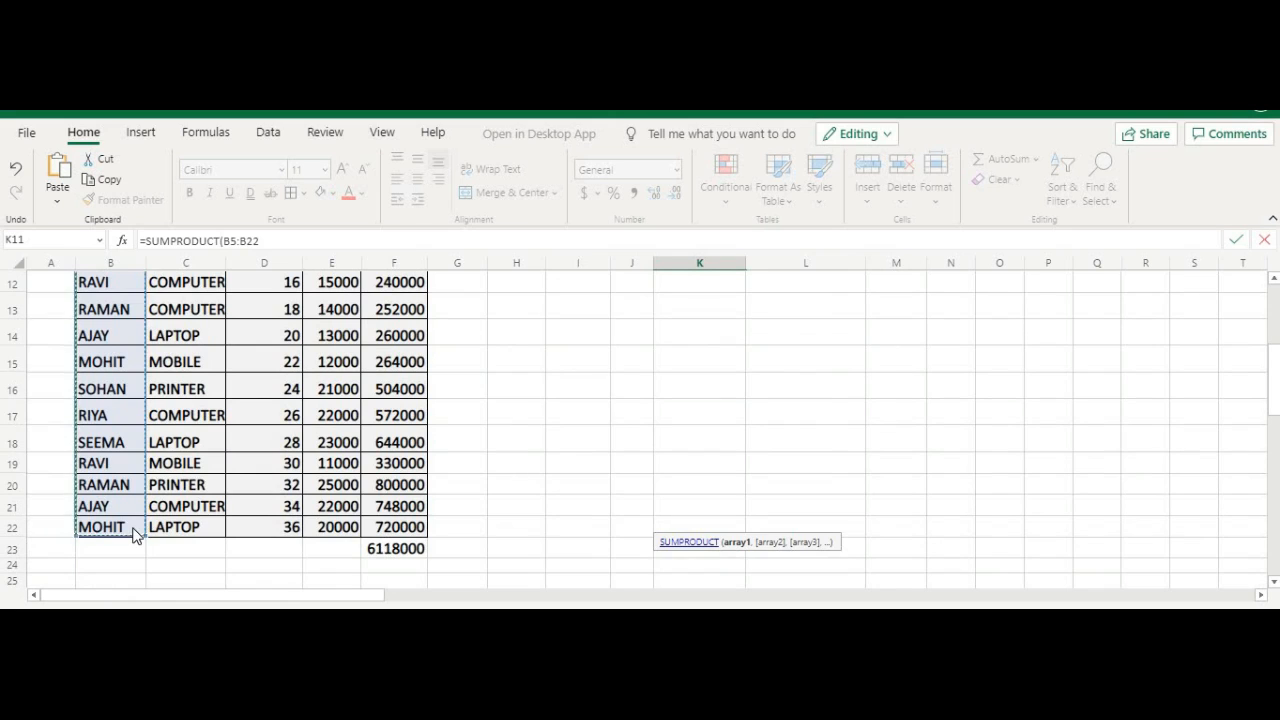
# Step: Make the K11 formula's first array a condition comparing B5:B22 with B5, enclosed in its own parentheses
pyautogui.write(',')
pyautogui.scroll(3, 690, 590)
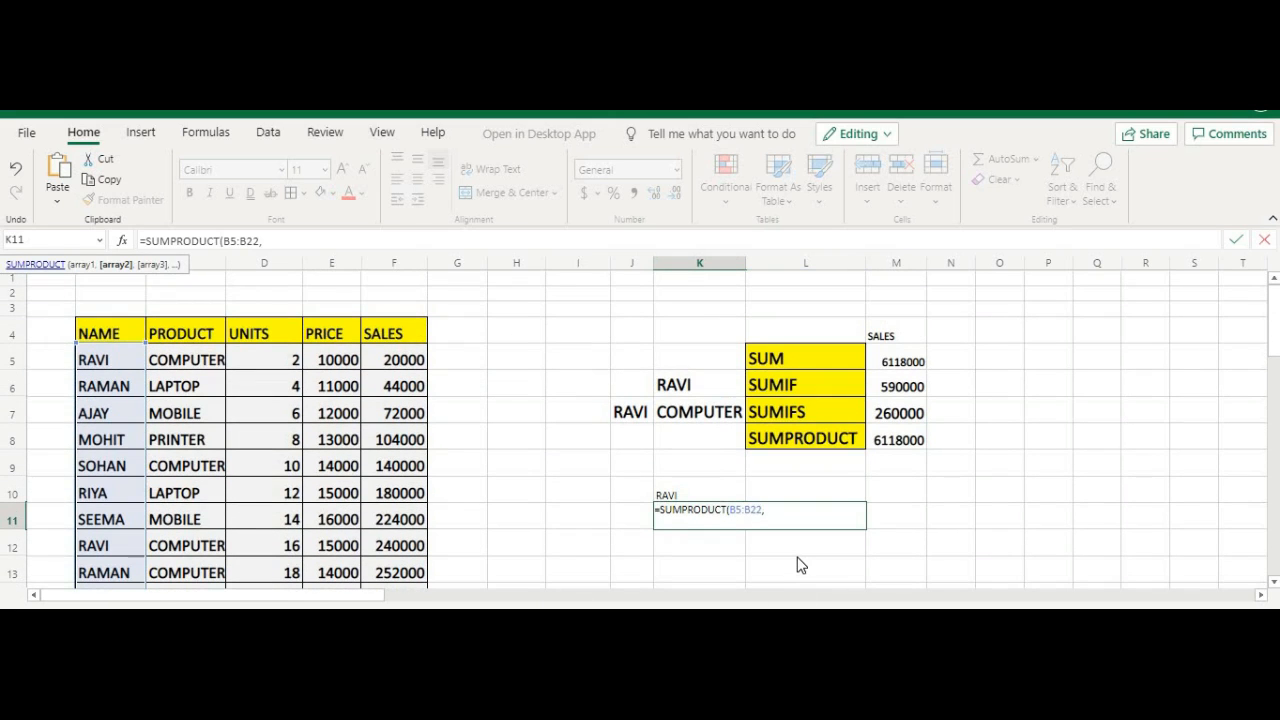
pyautogui.press('BackSpace')
pyautogui.write('=')
pyautogui.click(97, 368)
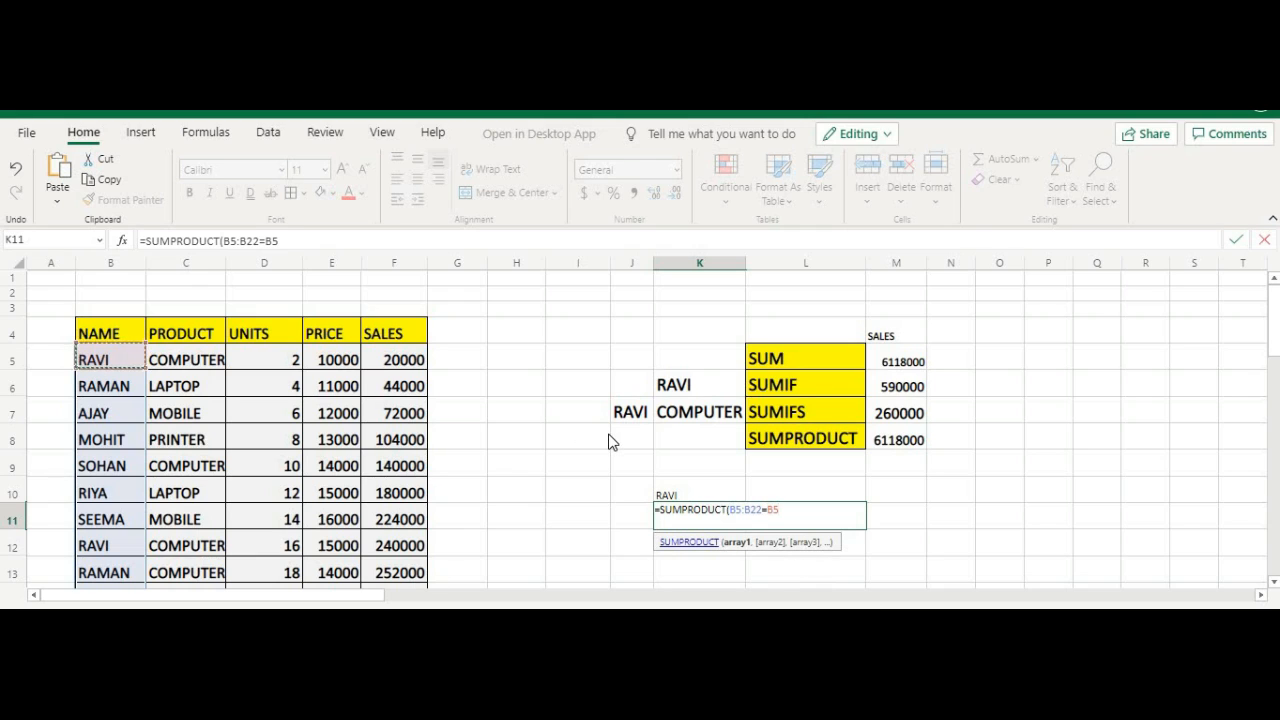
pyautogui.write(')')
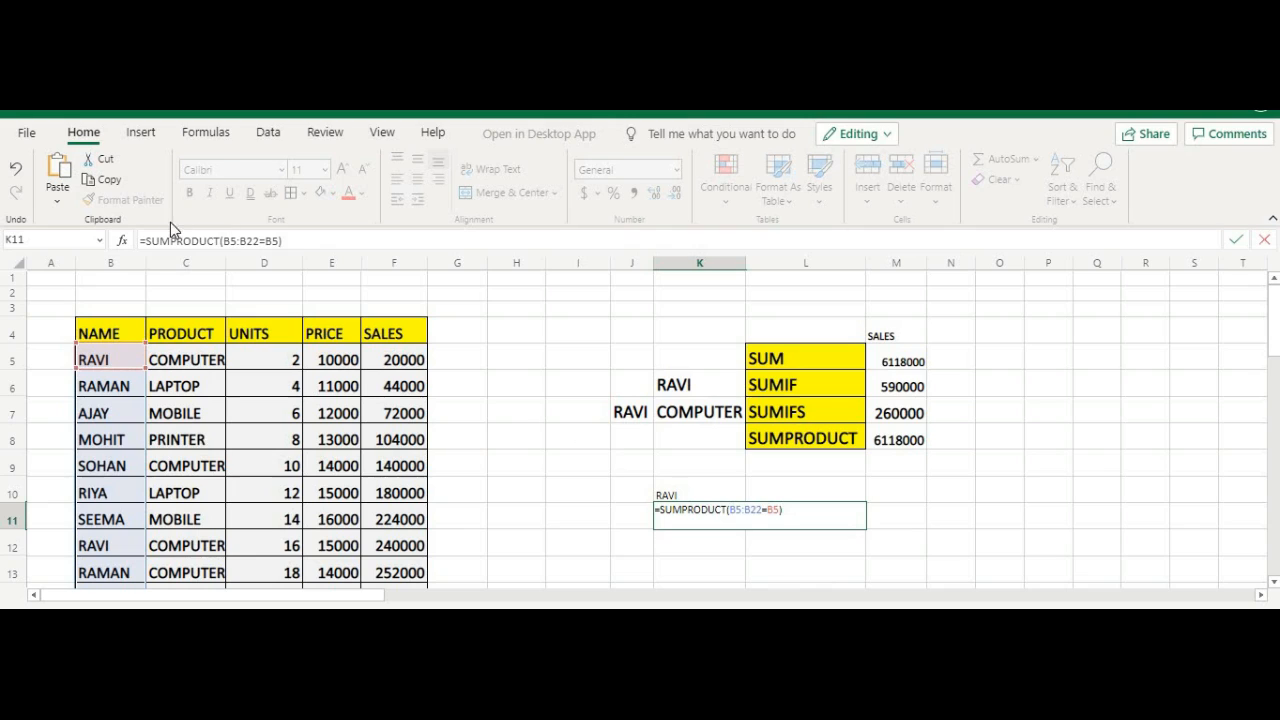
pyautogui.click(226, 241)
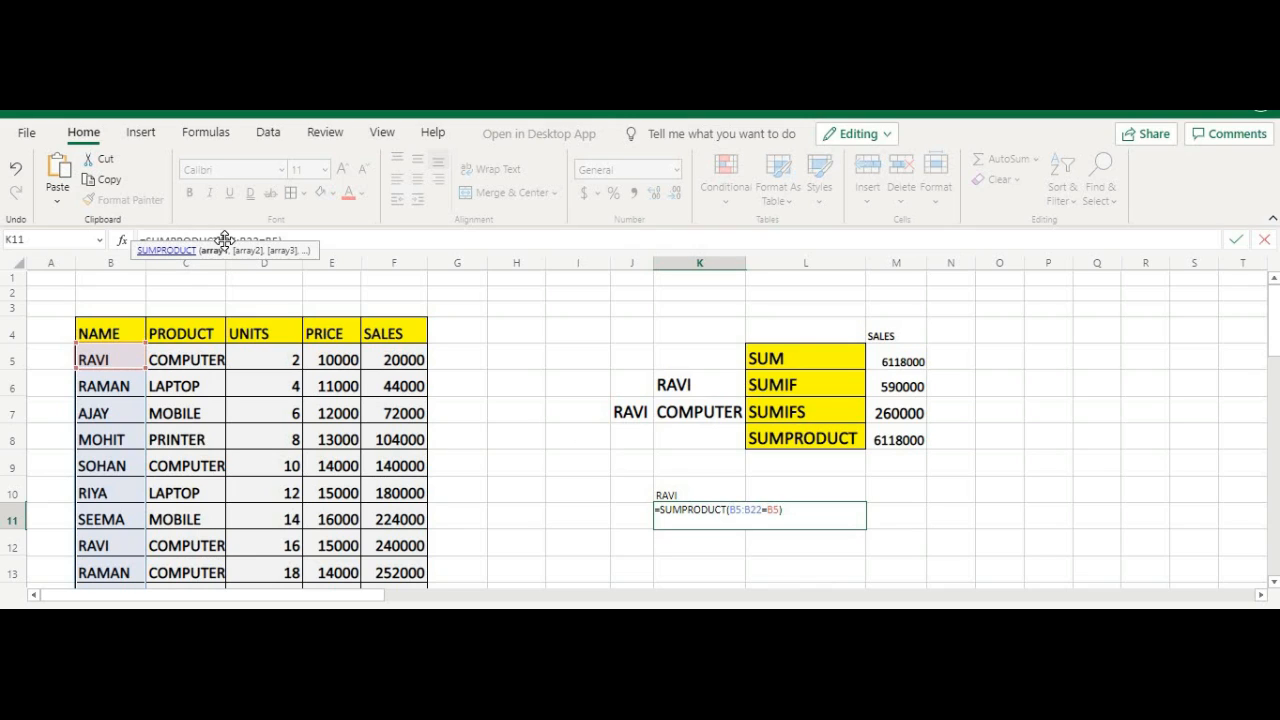
pyautogui.write('(')
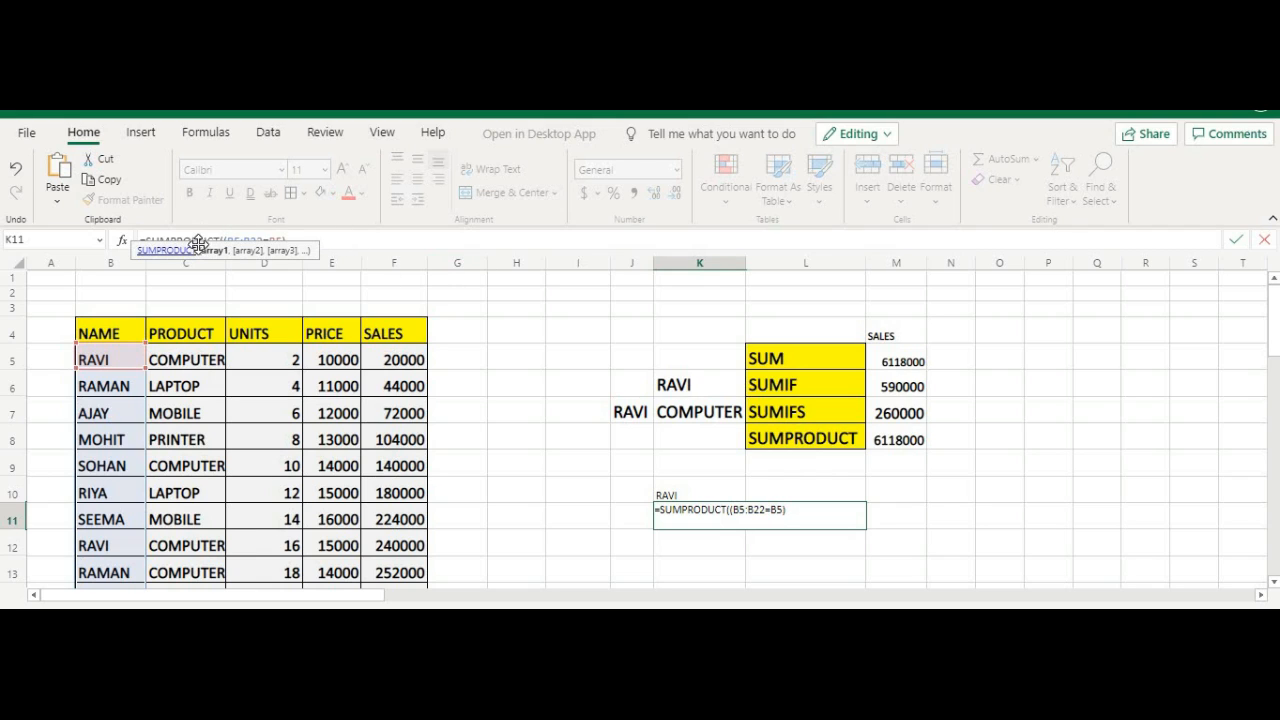
pyautogui.moveTo(200, 247); pyautogui.dragTo(1, 385)
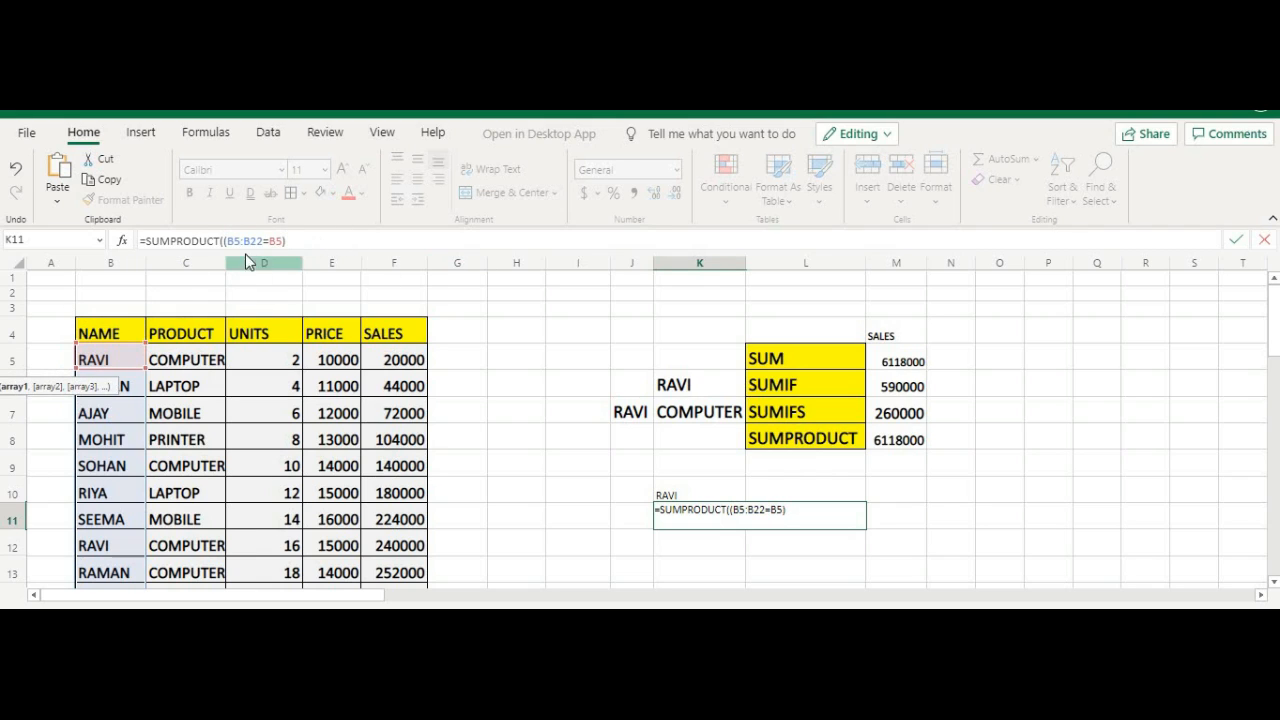
# Step: Add the sales range F5:F22 as the second array and complete the SUMPRODUCT formula in K11
pyautogui.write(',')
pyautogui.moveTo(395, 360); pyautogui.dragTo(395, 580)
pyautogui.scroll(-3, 400, 480)
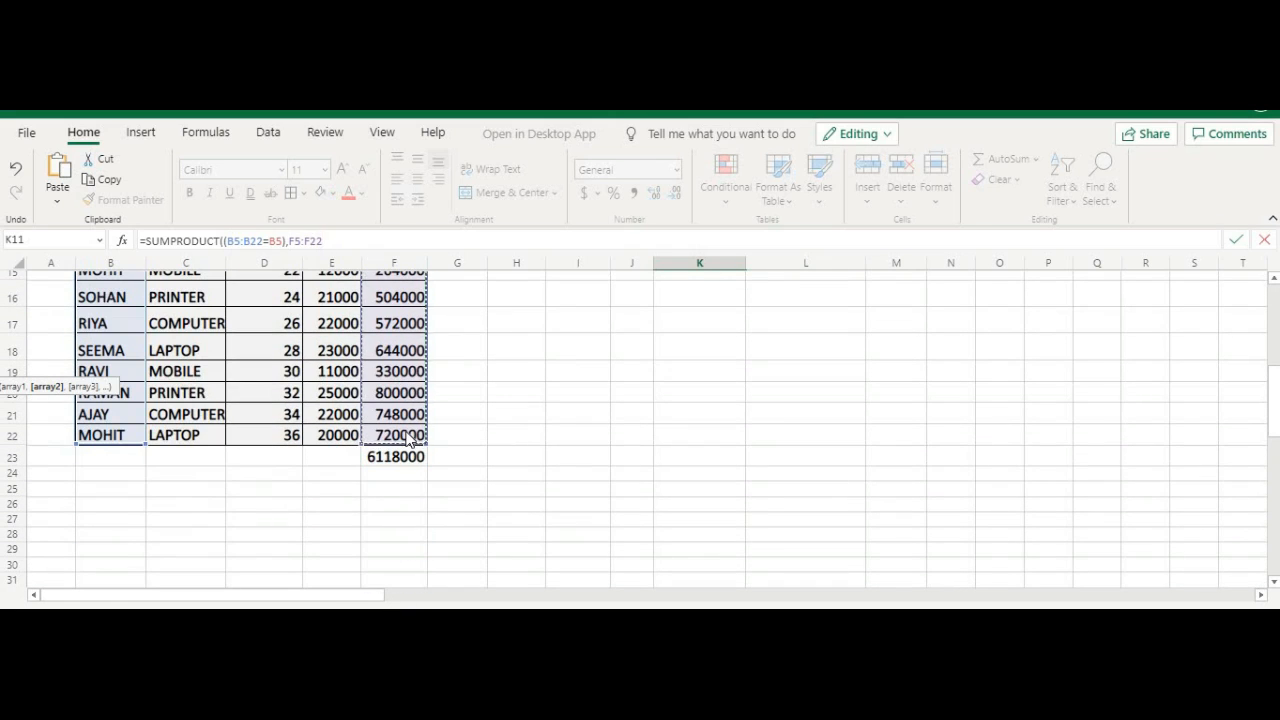
pyautogui.write(')')
pyautogui.press('Return')
pyautogui.scroll(2, 690, 490)
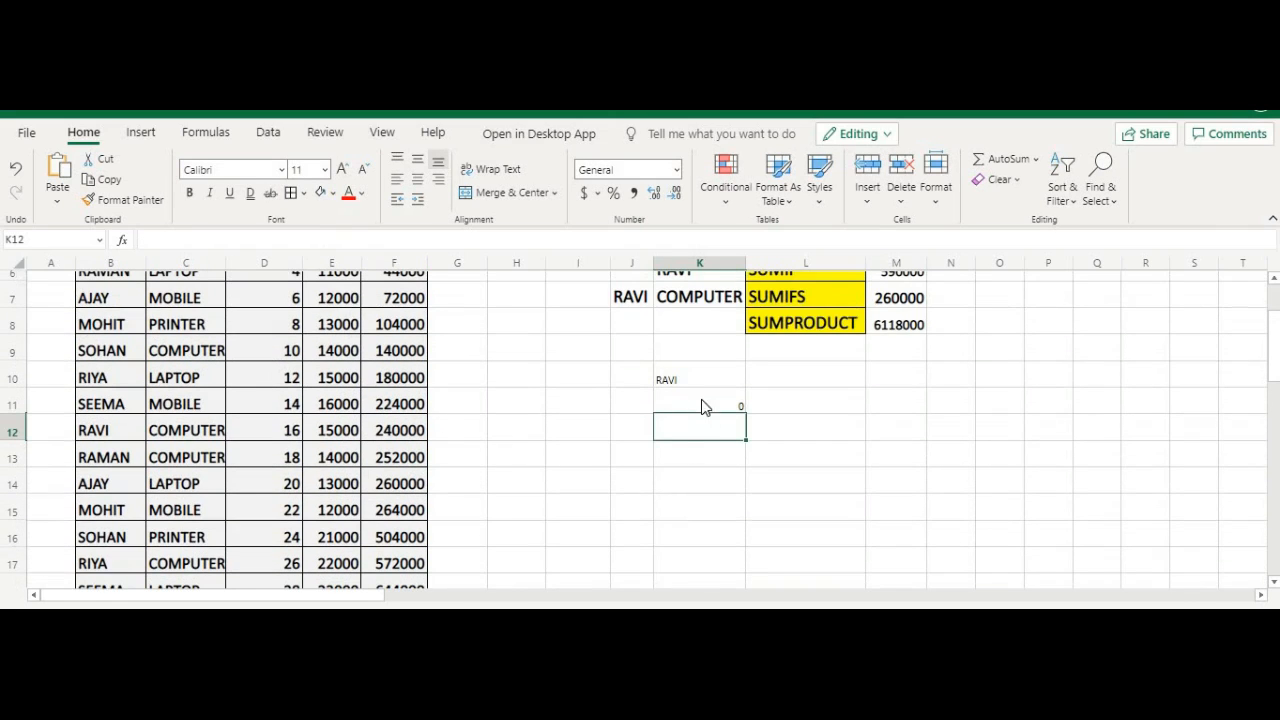
# Step: In the K11 SUMPRODUCT formula, replace the comma between the name condition and F5:F22 with a multiplication operator
pyautogui.click(700, 400)
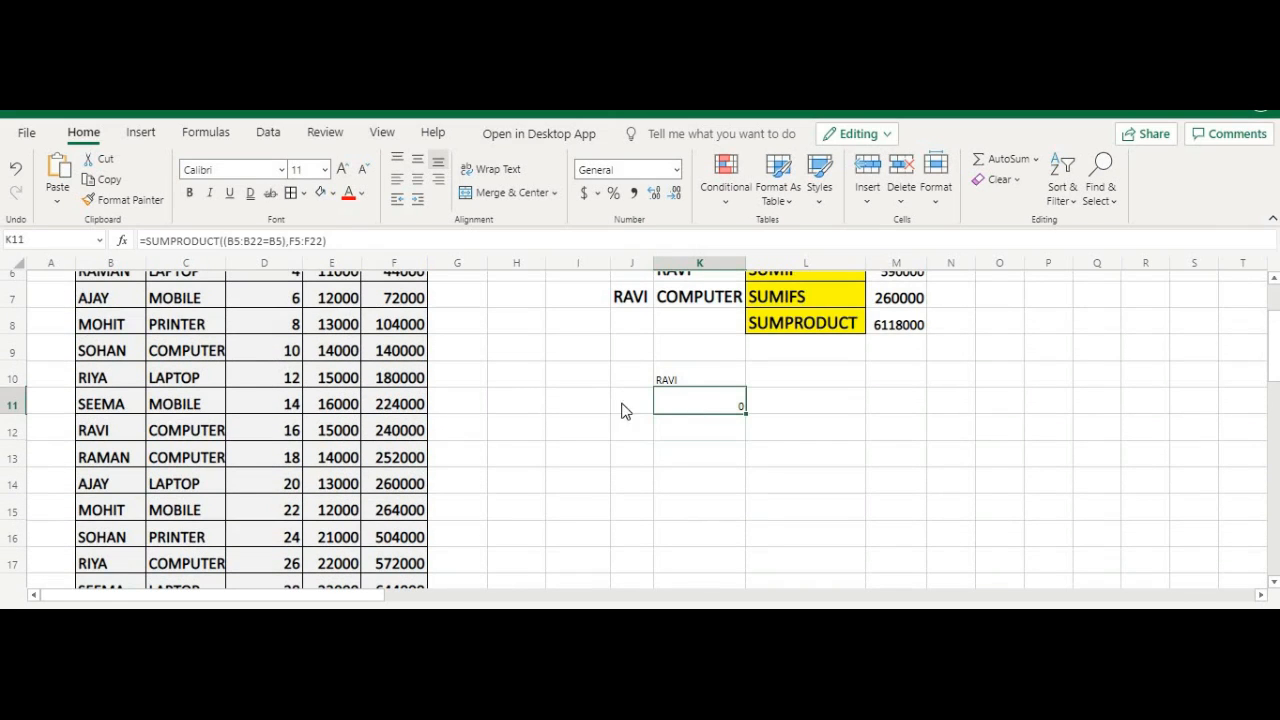
pyautogui.click(290, 243)
pyautogui.press('BackSpace')
pyautogui.write('*')
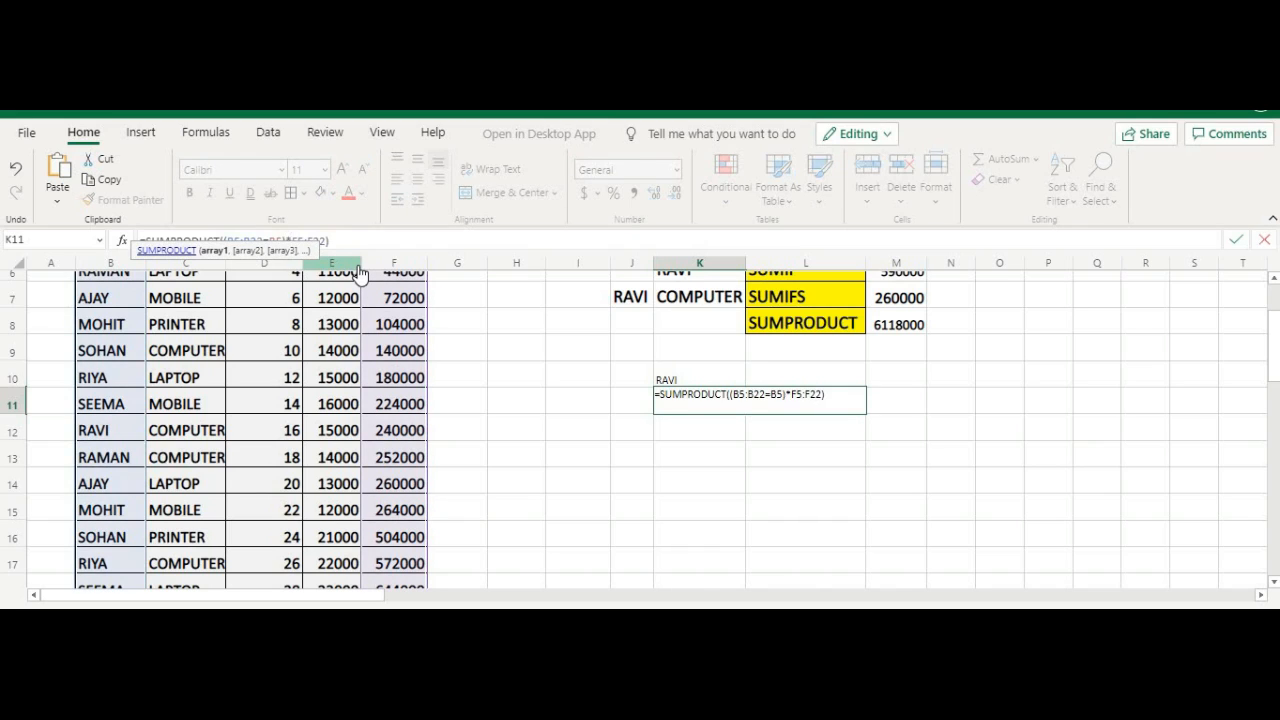
pyautogui.press('Return')
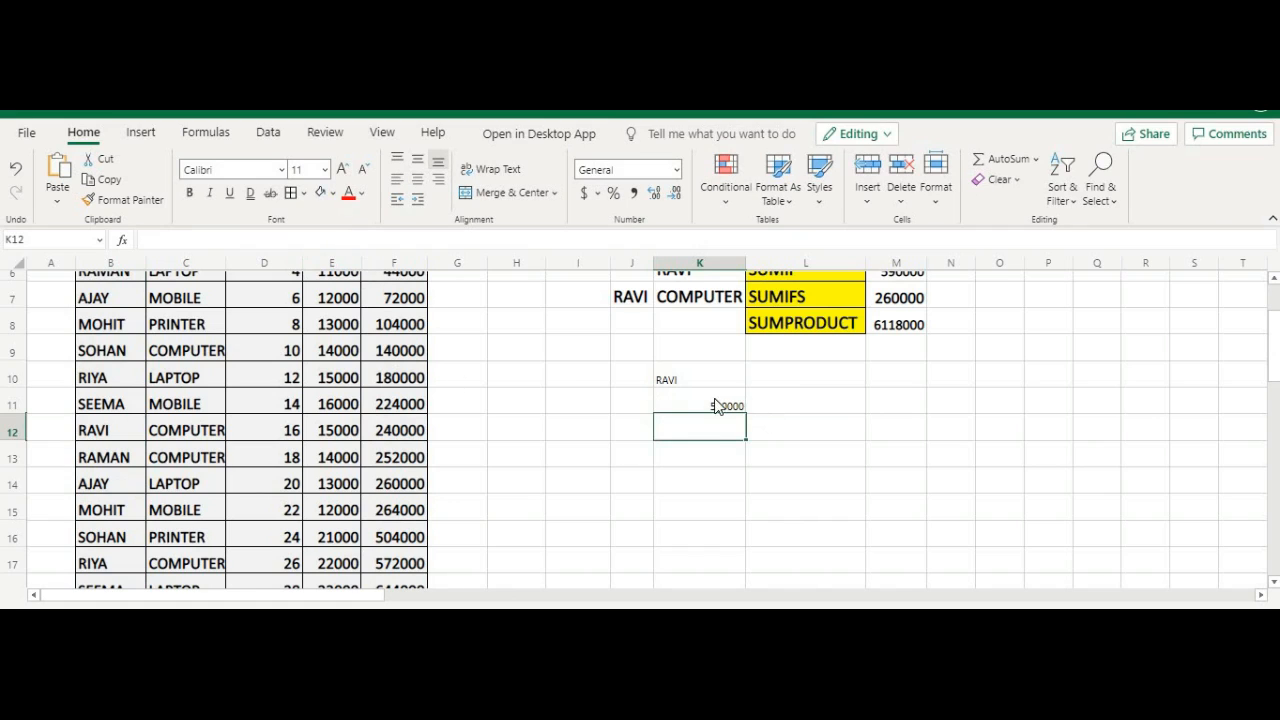
pyautogui.click(716, 405)
pyautogui.scroll(1, 577, 437)
pyautogui.scroll(1, 577, 437)
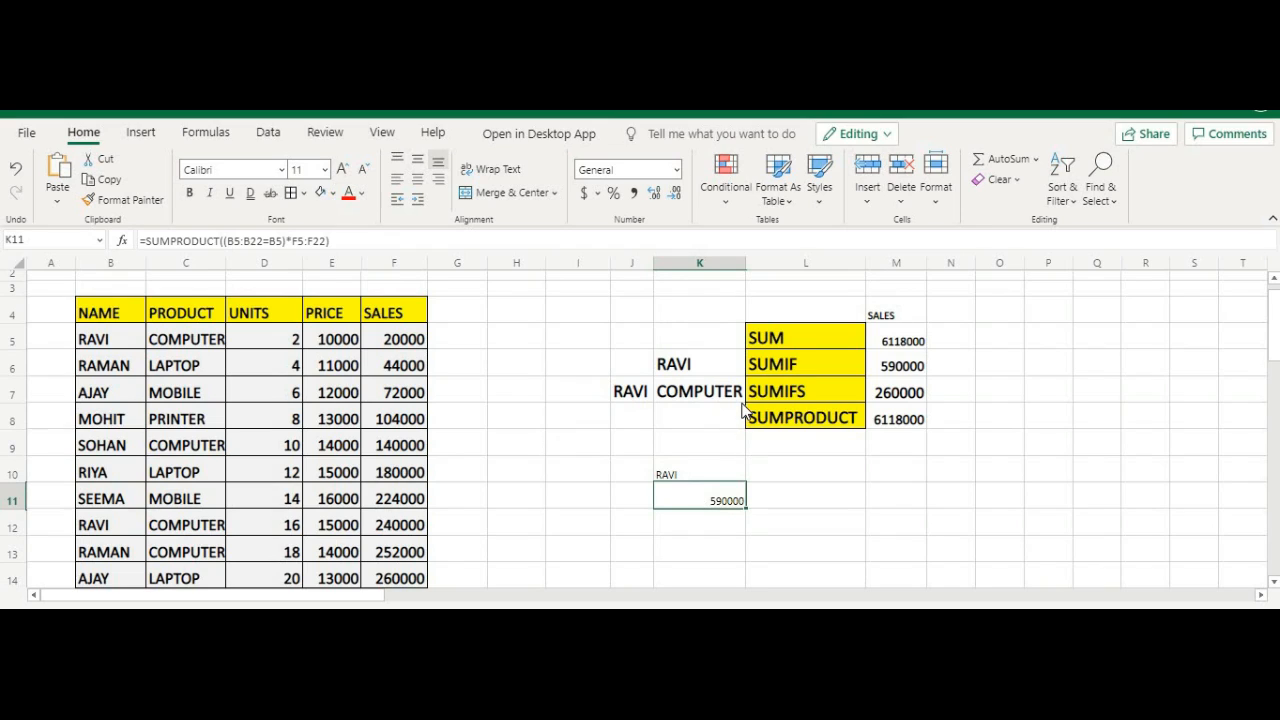
# Step: Copy the salesperson and product criteria from J7:K7 to the cells starting at K10
pyautogui.moveTo(628, 394); pyautogui.dragTo(694, 406)
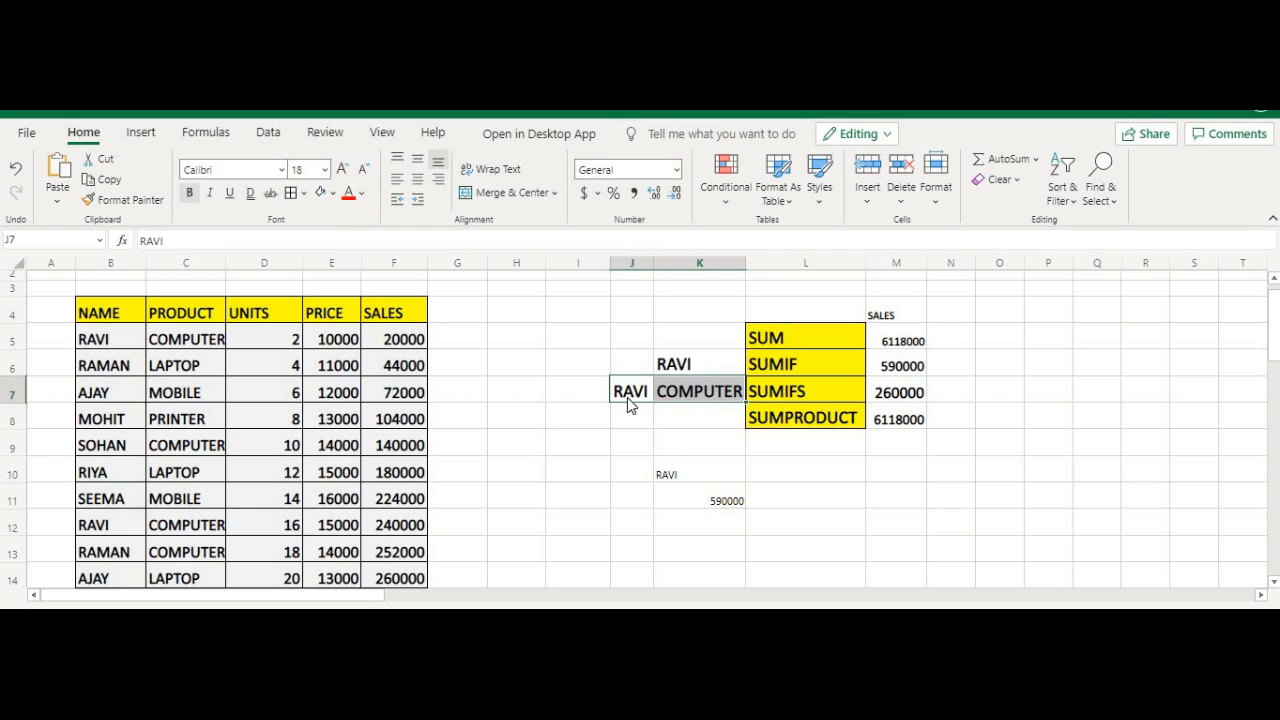
pyautogui.click(790, 477)
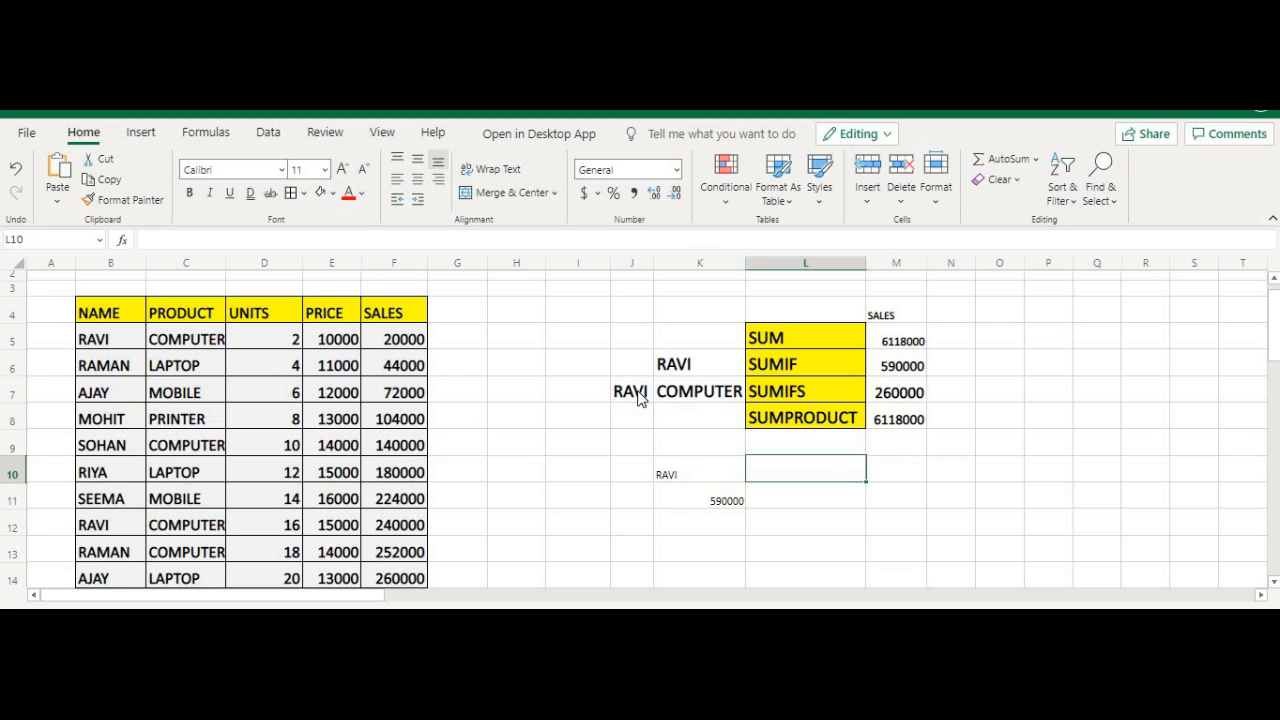
pyautogui.moveTo(636, 398); pyautogui.dragTo(708, 403)
pyautogui.hotkey('ctrl', 'c')
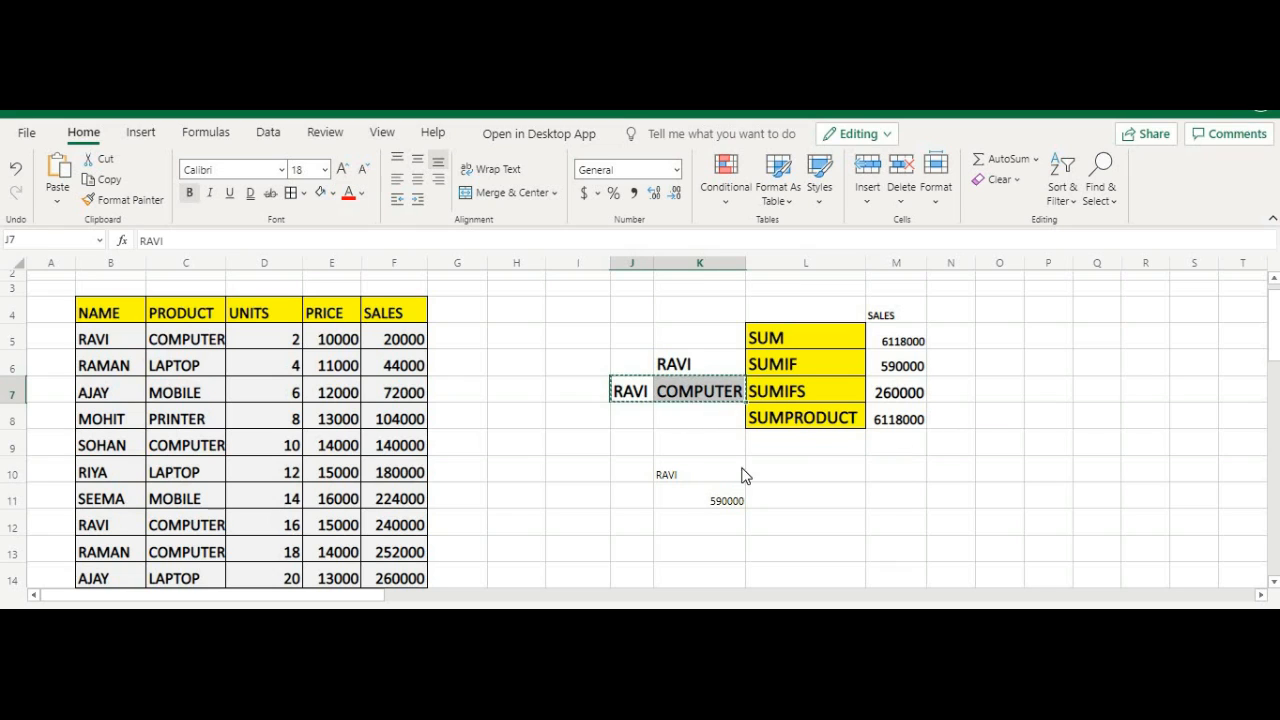
pyautogui.scroll(-1, 708, 420)
pyautogui.click(710, 436)
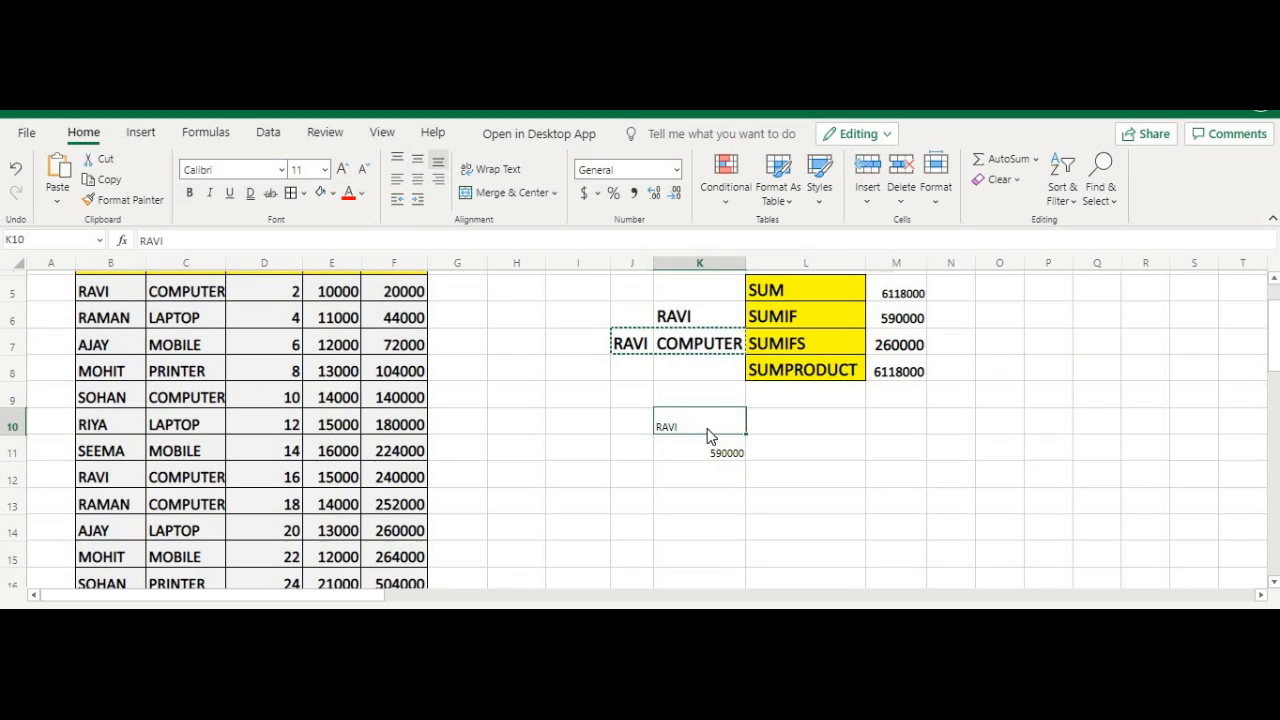
pyautogui.hotkey('ctrl', 'v')
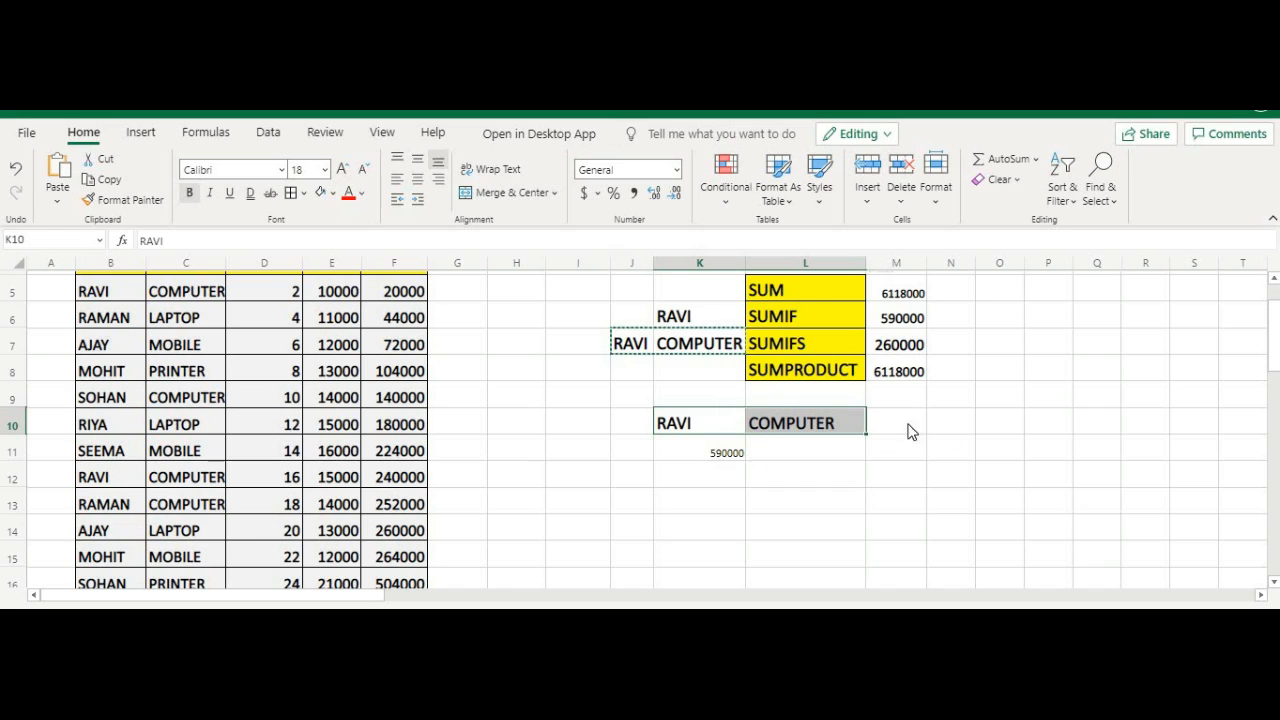
# Step: Start a SUMPRODUCT formula in K12 whose first condition, in its own parentheses, compares the names B5:B22 with B5
pyautogui.press('Down')
pyautogui.press('Down')
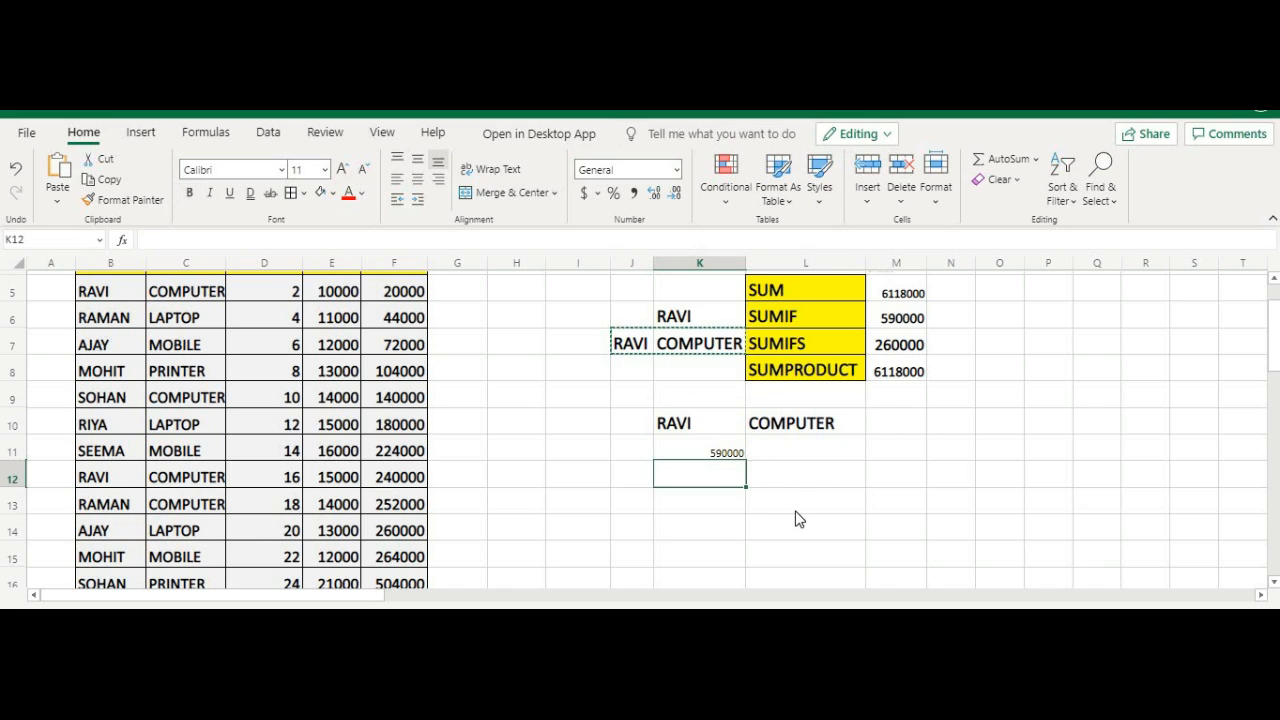
pyautogui.write('=SUMPRODUCT')
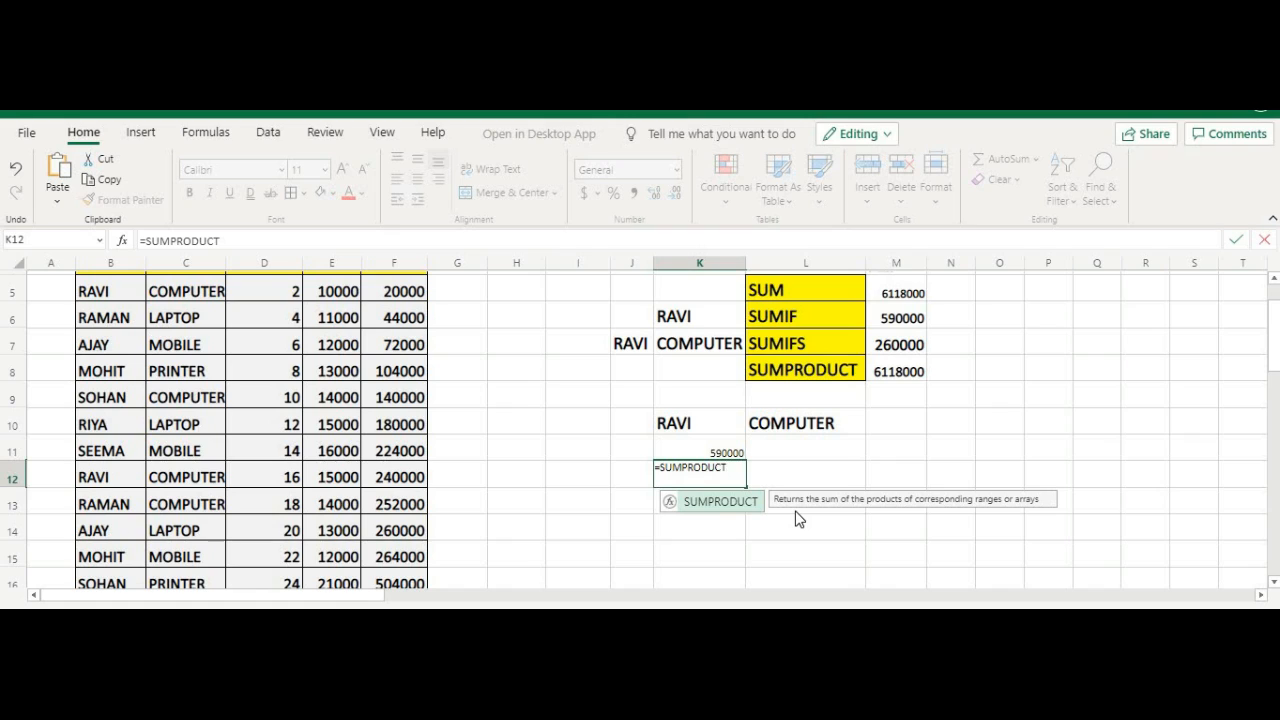
pyautogui.write('(')
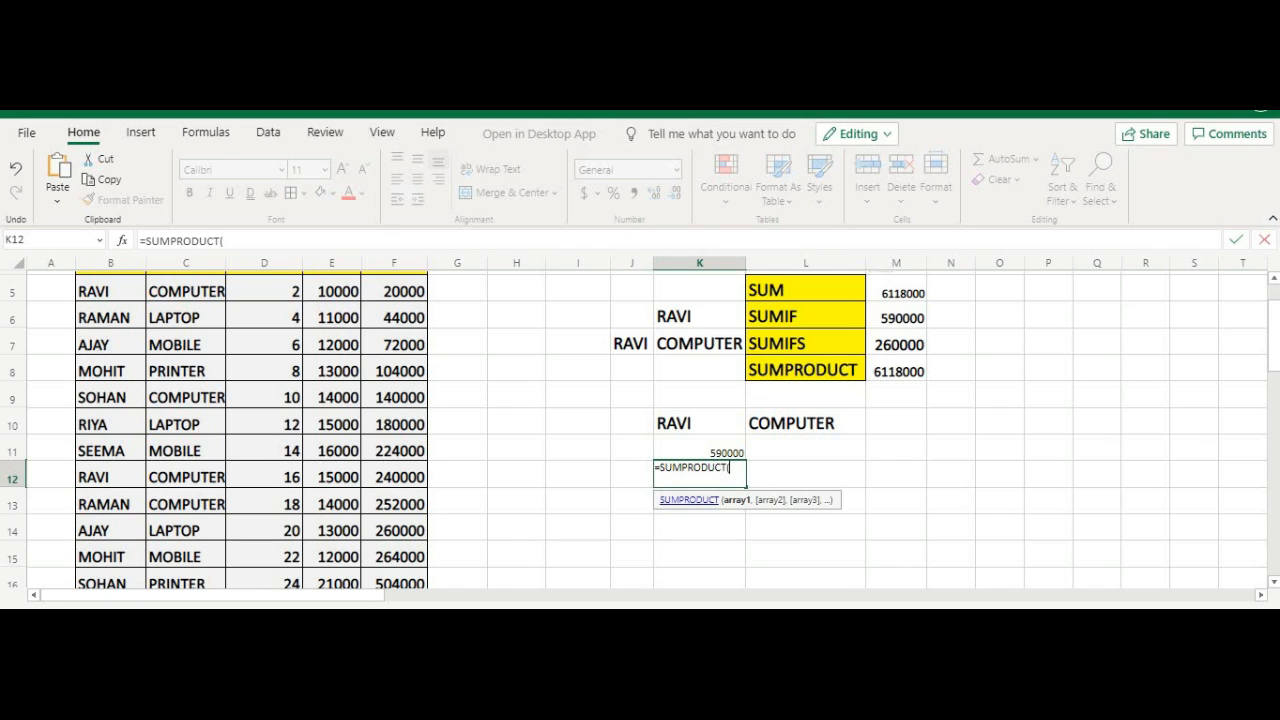
pyautogui.write('(')
pyautogui.moveTo(123, 292); pyautogui.dragTo(123, 543)
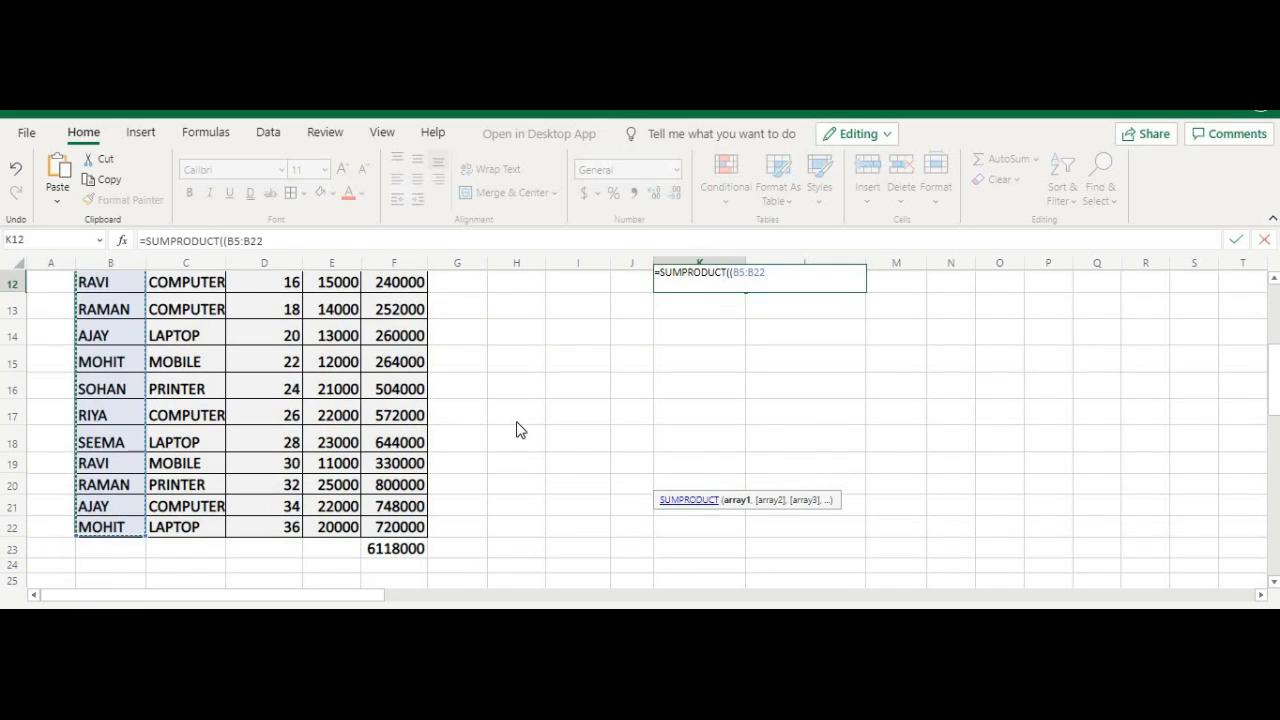
pyautogui.write('=')
pyautogui.scroll(2, 523, 433)
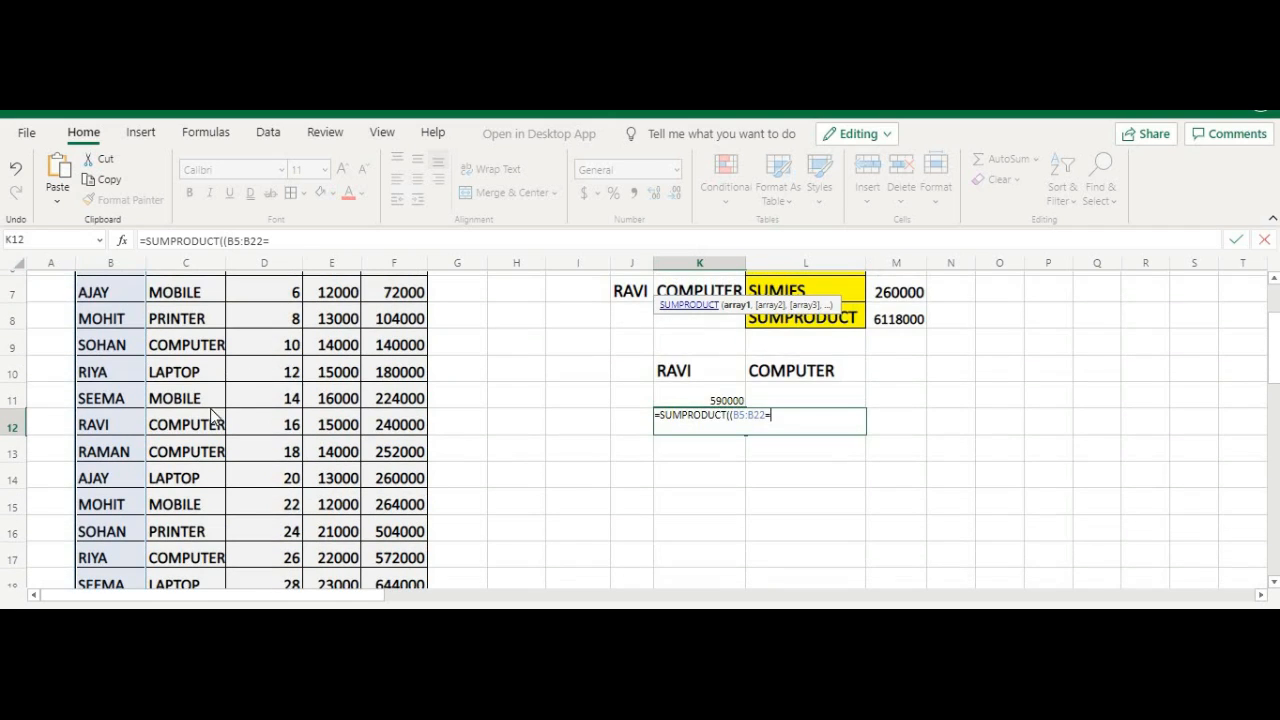
pyautogui.scroll(2, 215, 400)
pyautogui.click(108, 366)
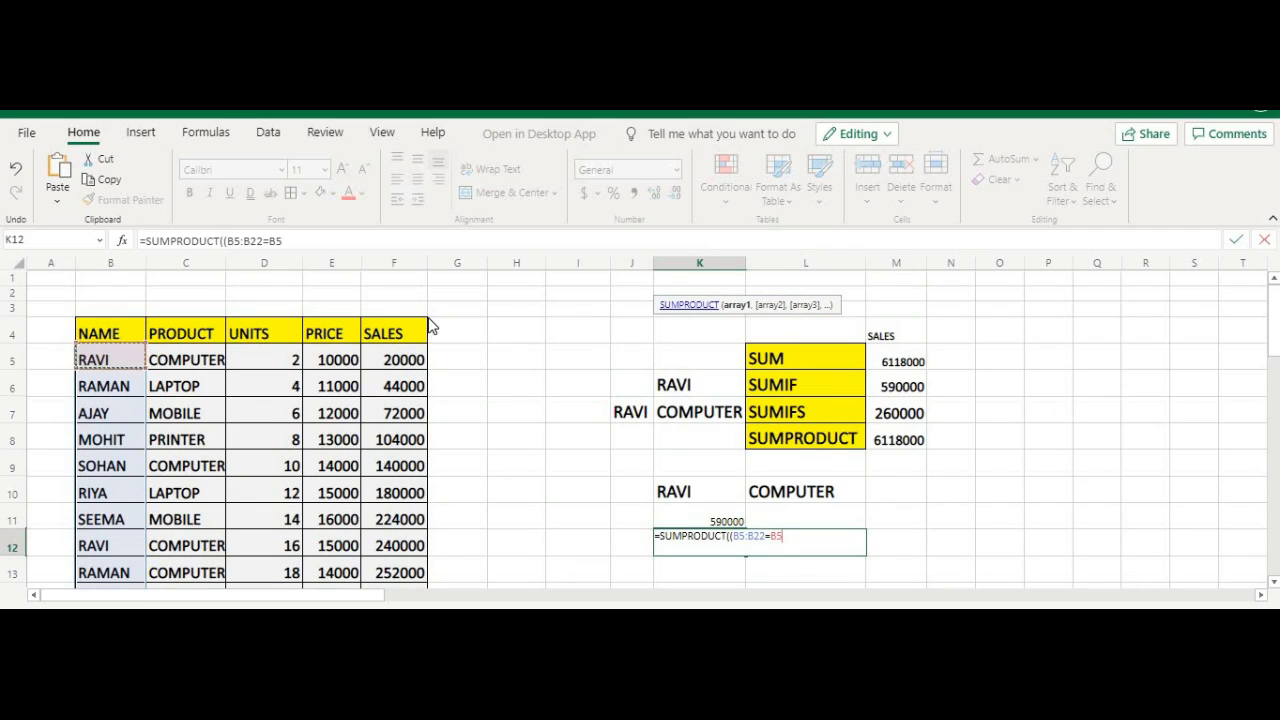
# Step: Close the name condition and add a comma-separated second condition in parentheses comparing the products C5:C22 with C5
pyautogui.write('),(')
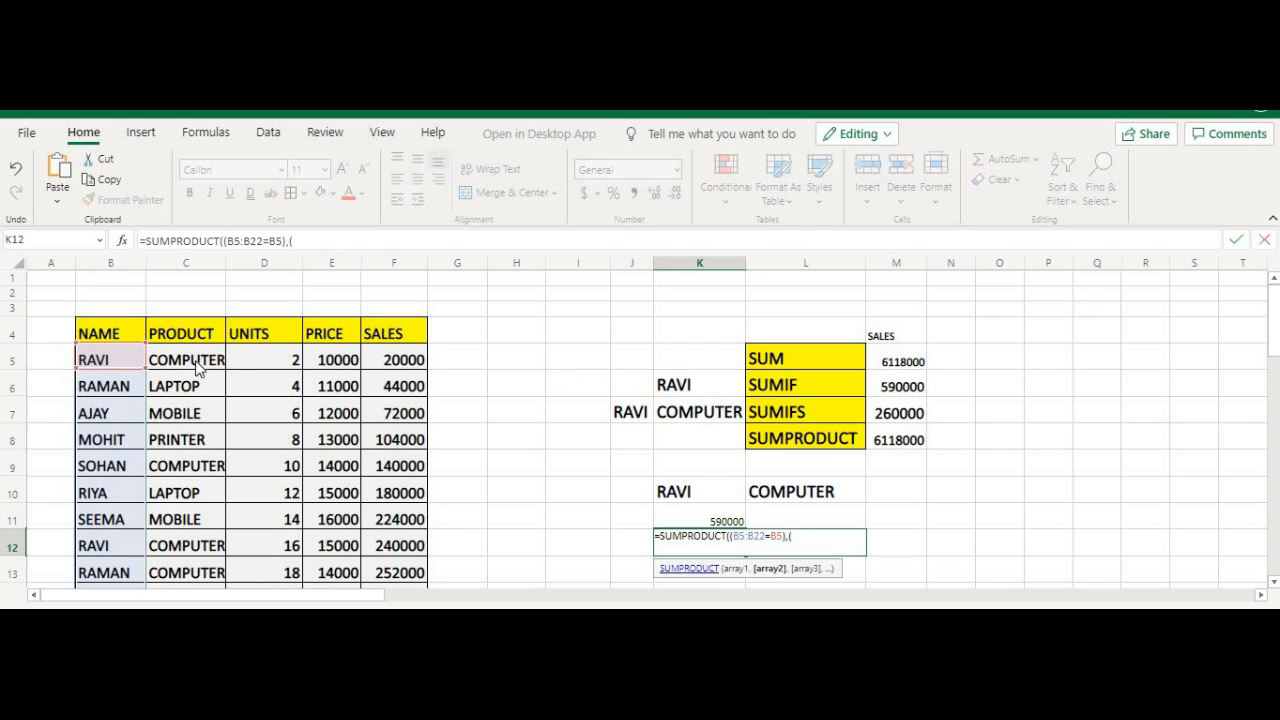
pyautogui.moveTo(197, 365); pyautogui.dragTo(195, 565)
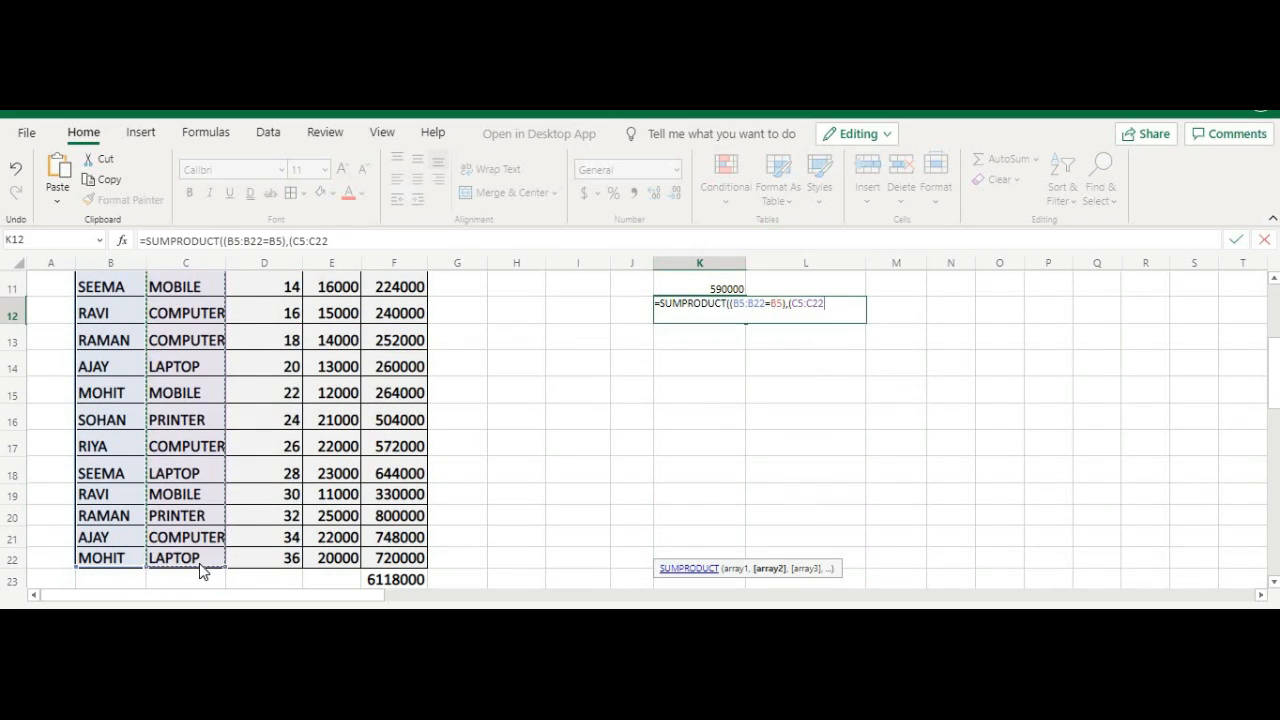
pyautogui.write('=')
pyautogui.scroll(3, 333, 567)
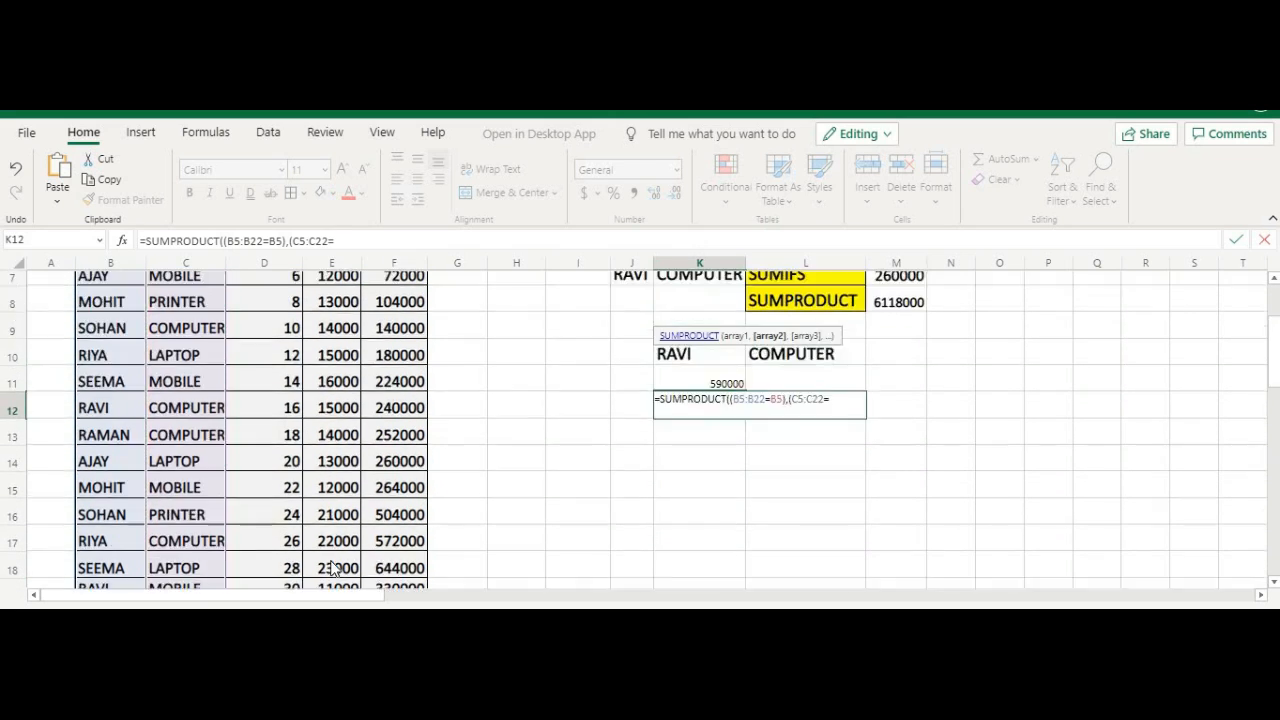
pyautogui.scroll(1, 333, 567)
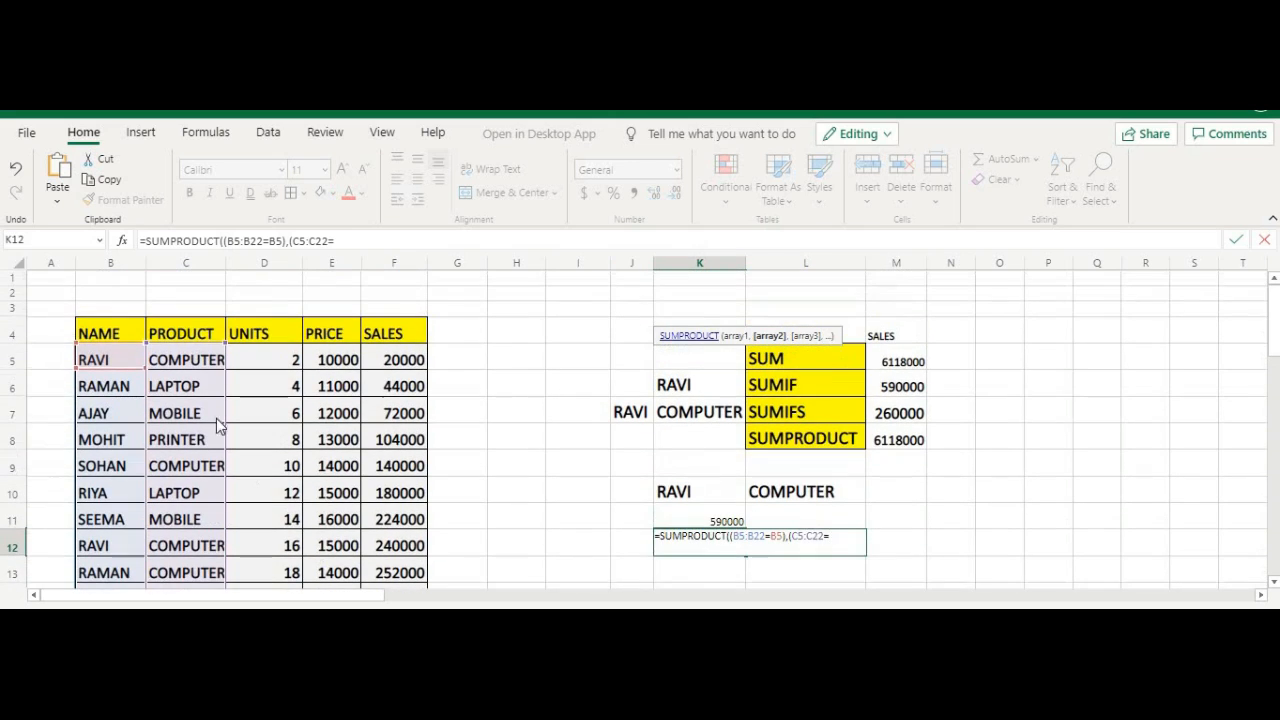
pyautogui.click(207, 362)
pyautogui.write(')')
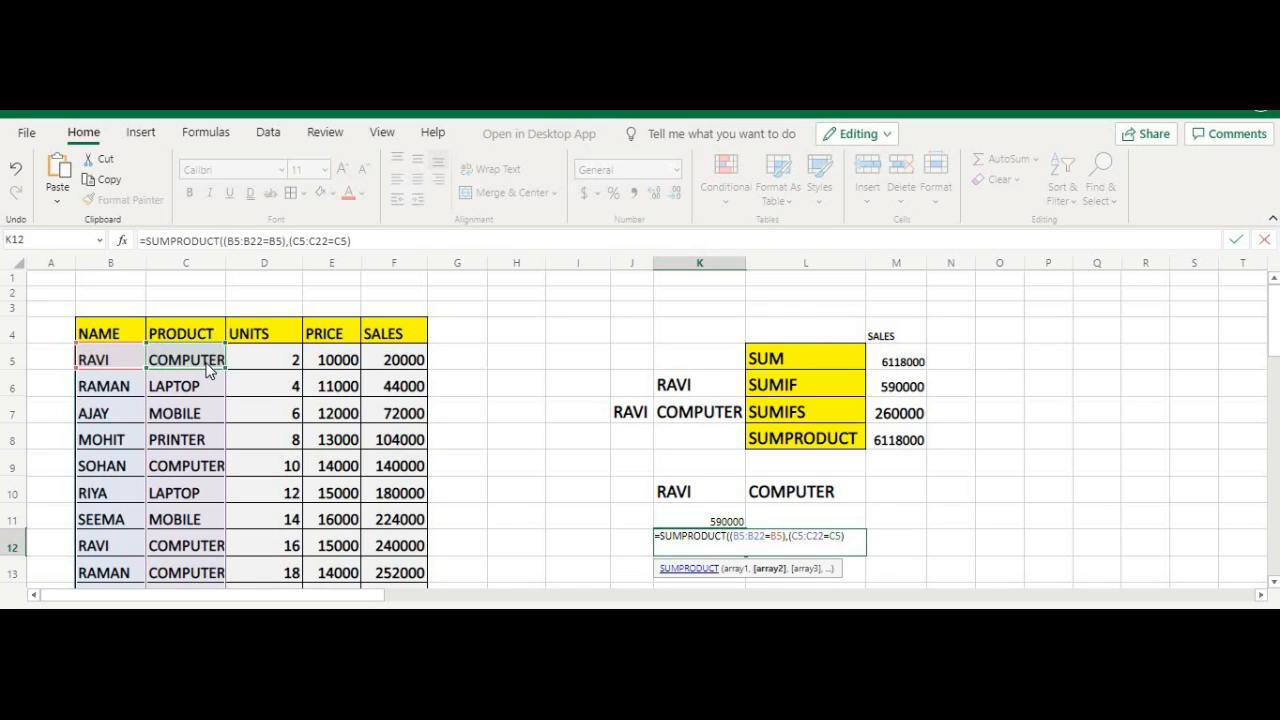
# Step: Multiply the product condition by the sales range F5:F22 and complete the K12 formula
pyautogui.write('*')
pyautogui.click(400, 368)
pyautogui.moveTo(412, 530)
pyautogui.mouseDown()
pyautogui.moveTo(405, 585)
pyautogui.moveTo(397, 543)
pyautogui.mouseUp()
pyautogui.write(')')
pyautogui.press('Return')
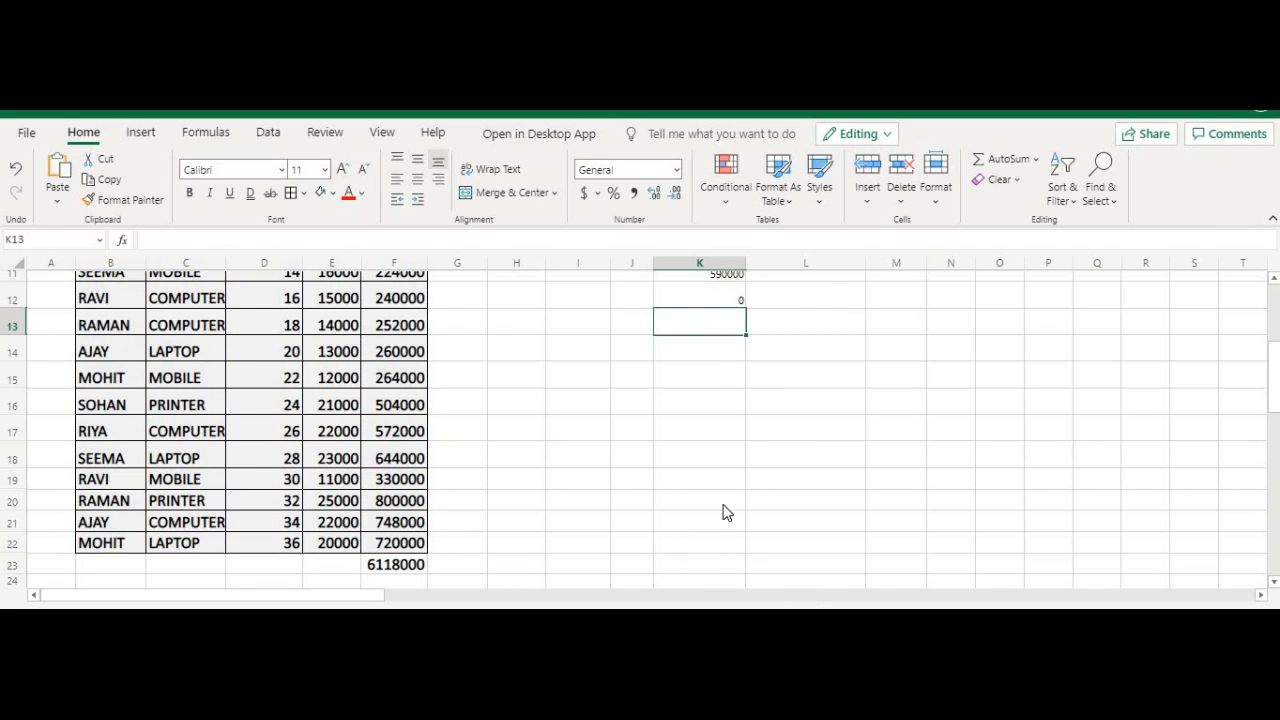
# Step: In the K12 SUMPRODUCT formula, replace the comma between the name and product conditions with a multiplication operator
pyautogui.scroll(1, 709, 351)
pyautogui.click(711, 346)
pyautogui.scroll(2, 649, 477)
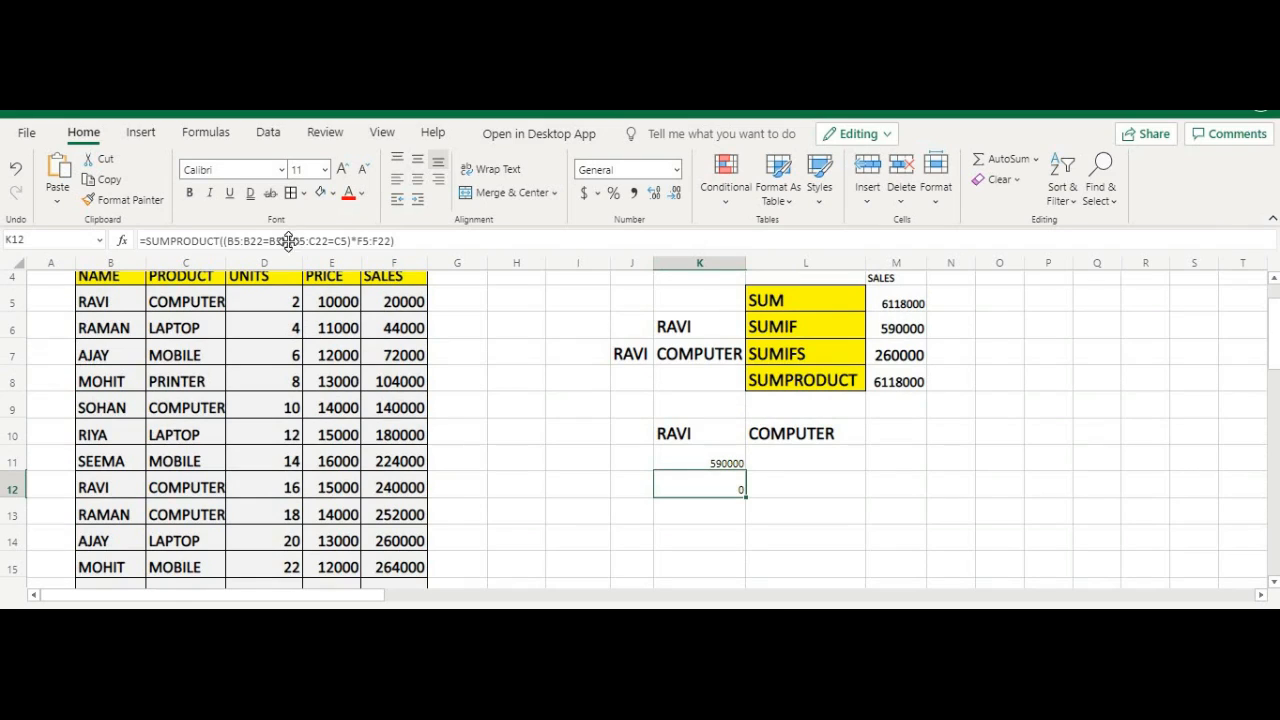
pyautogui.click(290, 242)
pyautogui.press('BackSpace')
pyautogui.write('*')
pyautogui.press('Return')
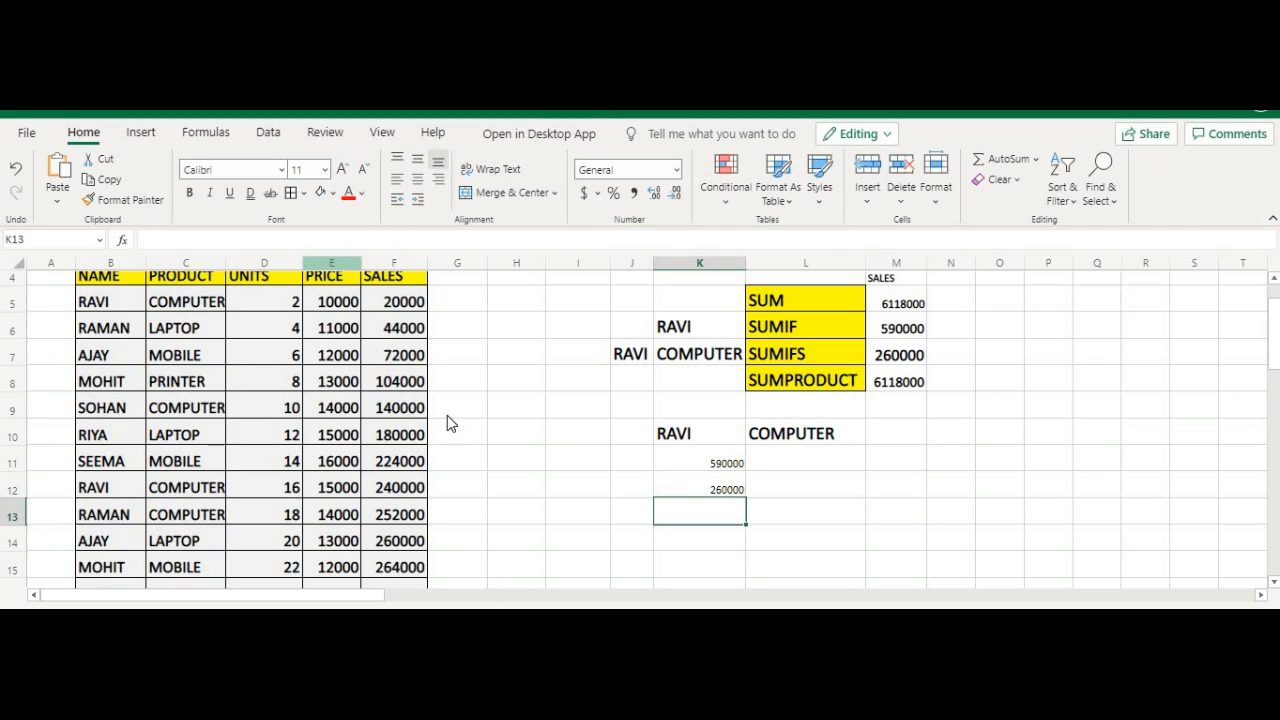
pyautogui.click(675, 471)
pyautogui.click(678, 490)
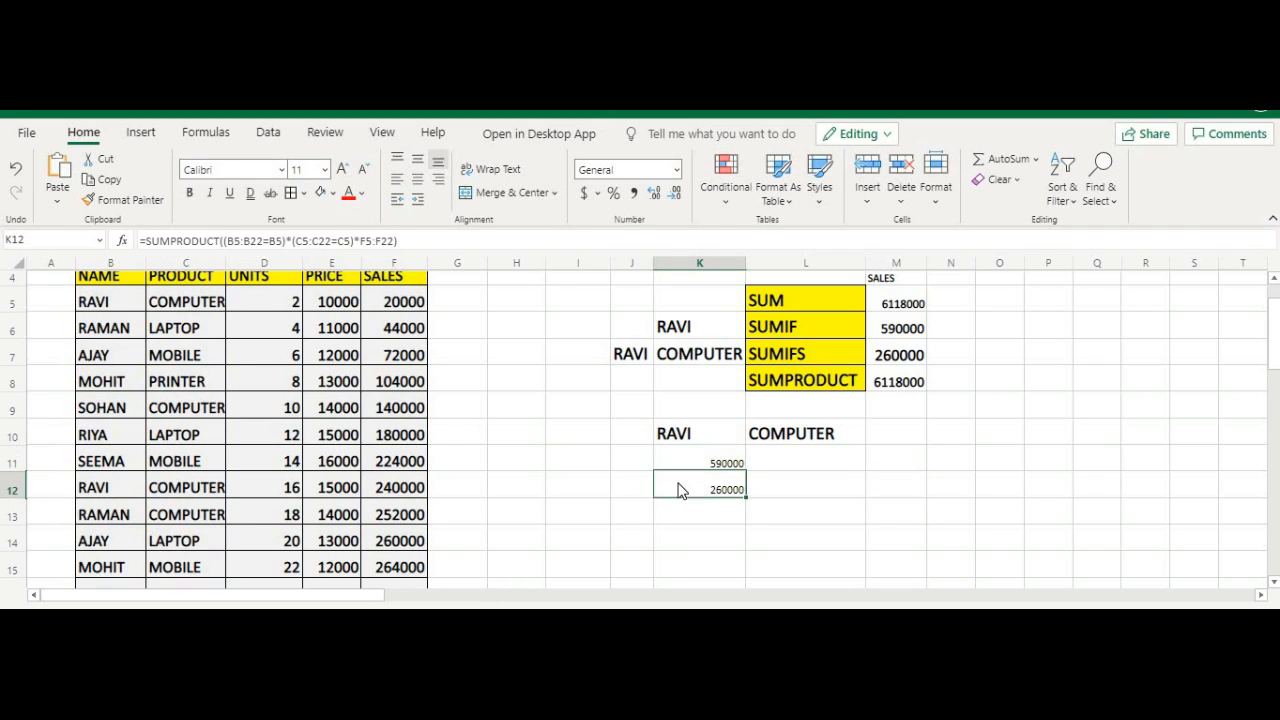
pyautogui.scroll(2, 680, 490)
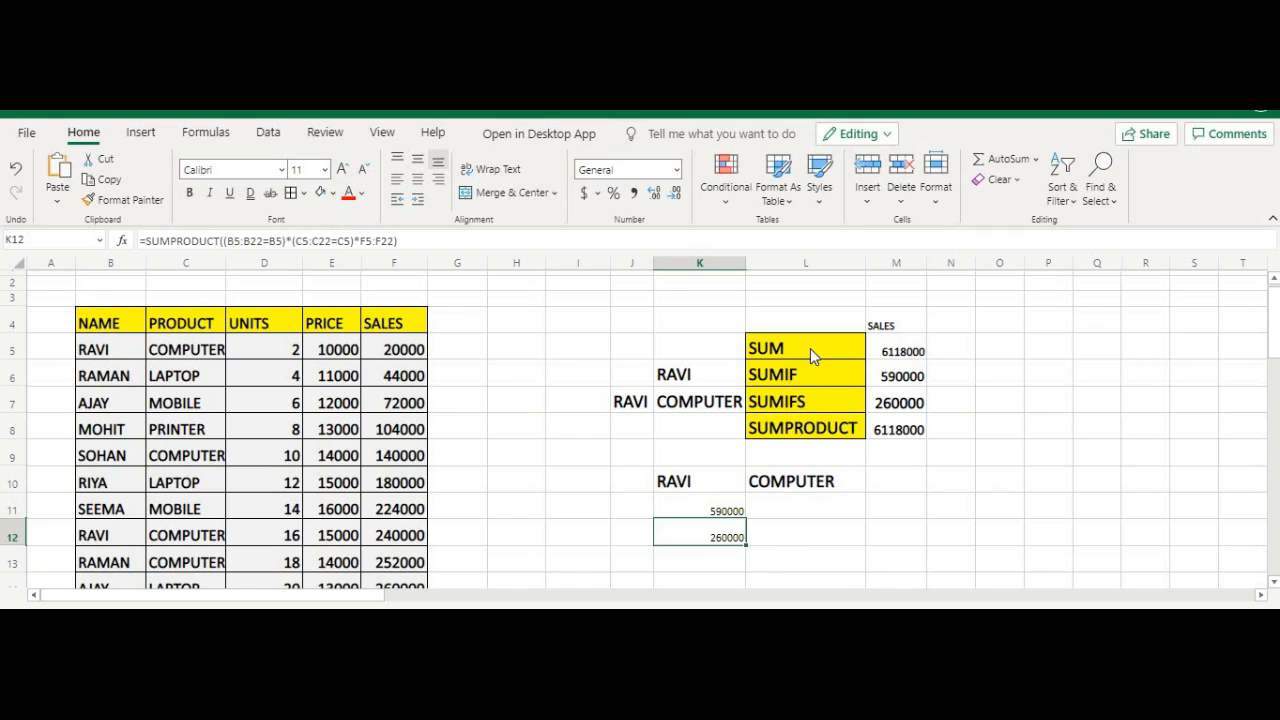
pyautogui.click(727, 505)
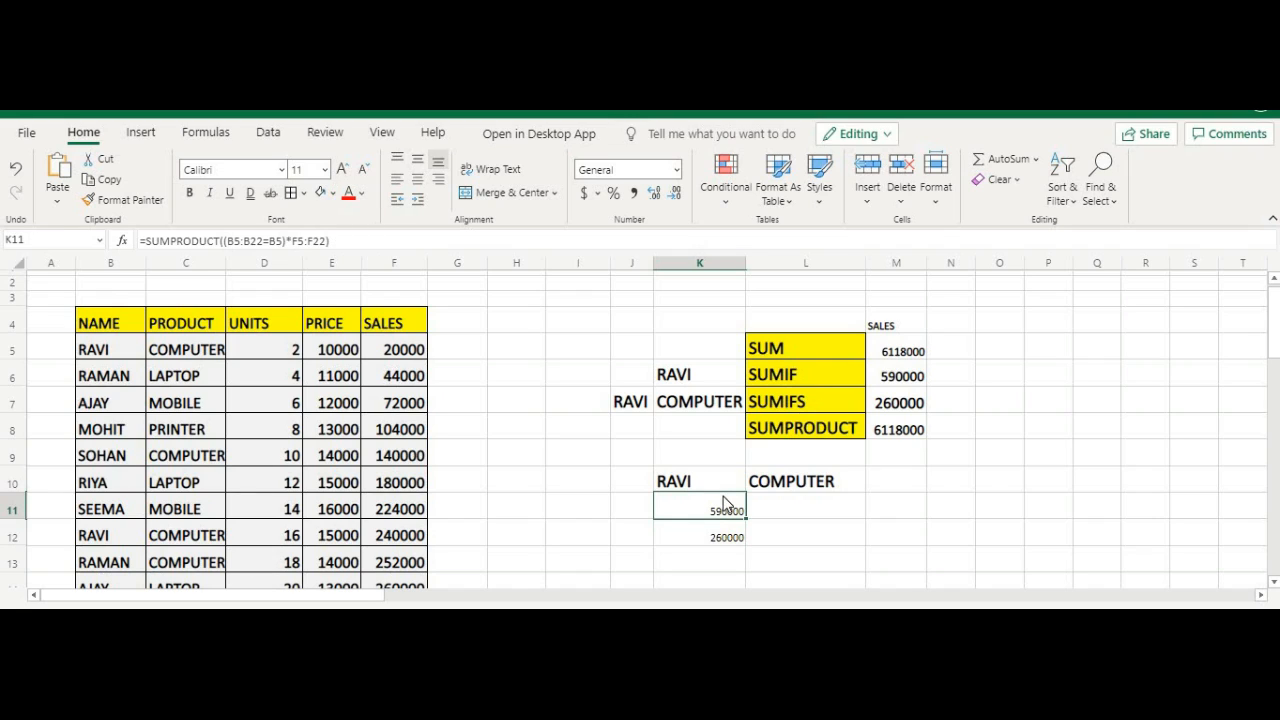
# Step: Clear the criteria and SUMPRODUCT formulas in K6:K12, J7 and L10, plus the heading and results in M4:M8
pyautogui.moveTo(691, 376); pyautogui.dragTo(707, 535)
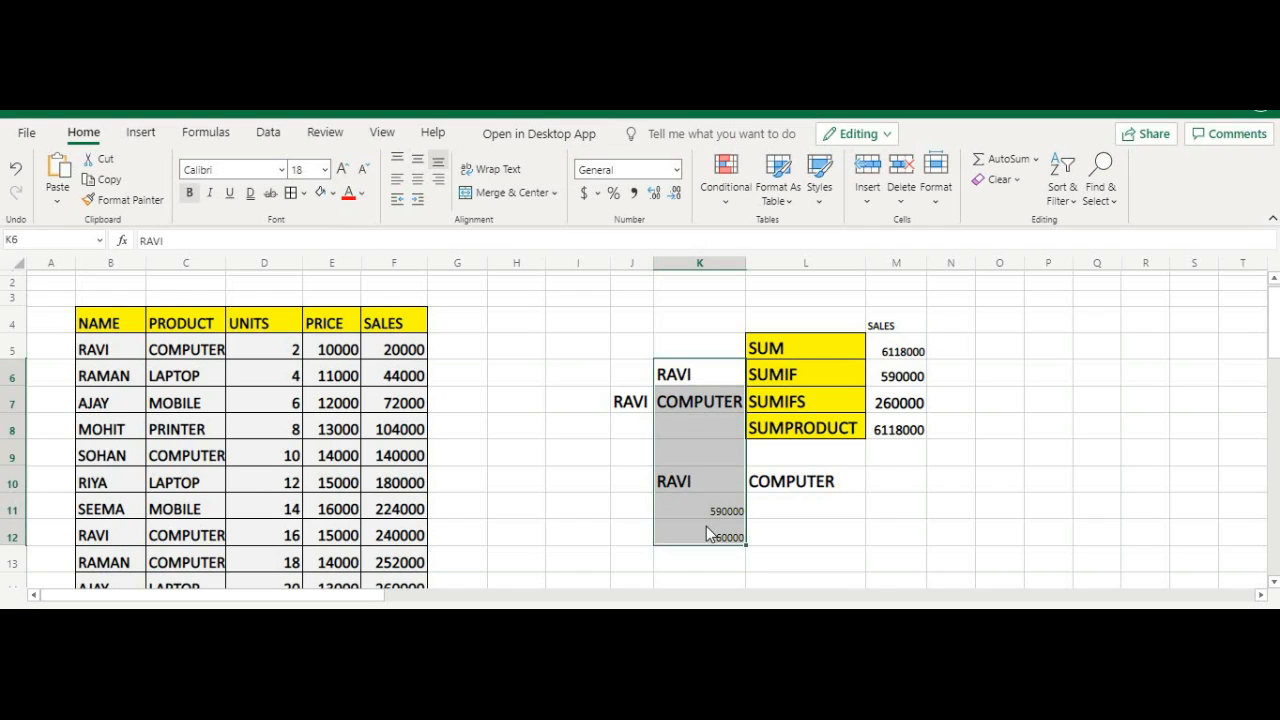
pyautogui.press('Delete')
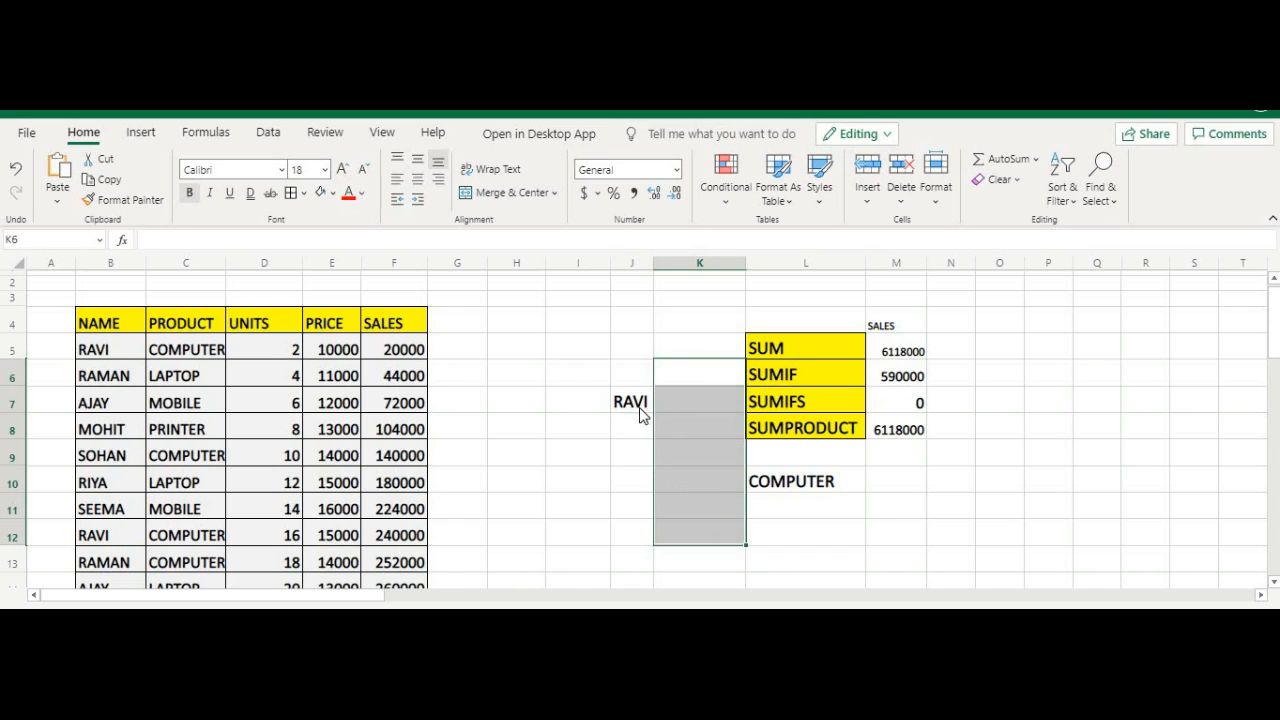
pyautogui.moveTo(634, 410); pyautogui.dragTo(807, 481)
pyautogui.click(636, 408)
pyautogui.press('Delete')
pyautogui.click(772, 480)
pyautogui.press('Delete')
pyautogui.moveTo(921, 333); pyautogui.dragTo(923, 434)
pyautogui.press('Delete')
# Step: Copy the first five name and product pairs from B5:C9 to the cells starting at K10
pyautogui.scroll(-1, 701, 505)
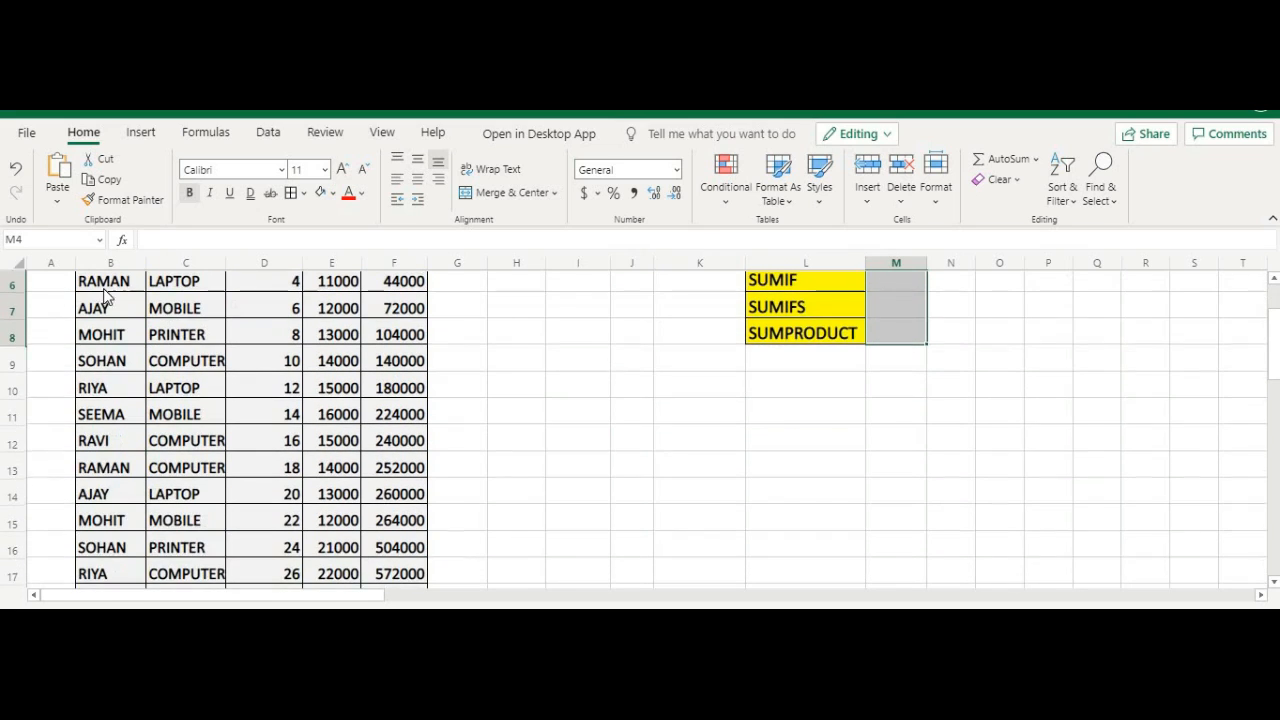
pyautogui.scroll(1, 97, 385)
pyautogui.moveTo(100, 349); pyautogui.dragTo(213, 455)
pyautogui.hotkey('ctrl', 'c')
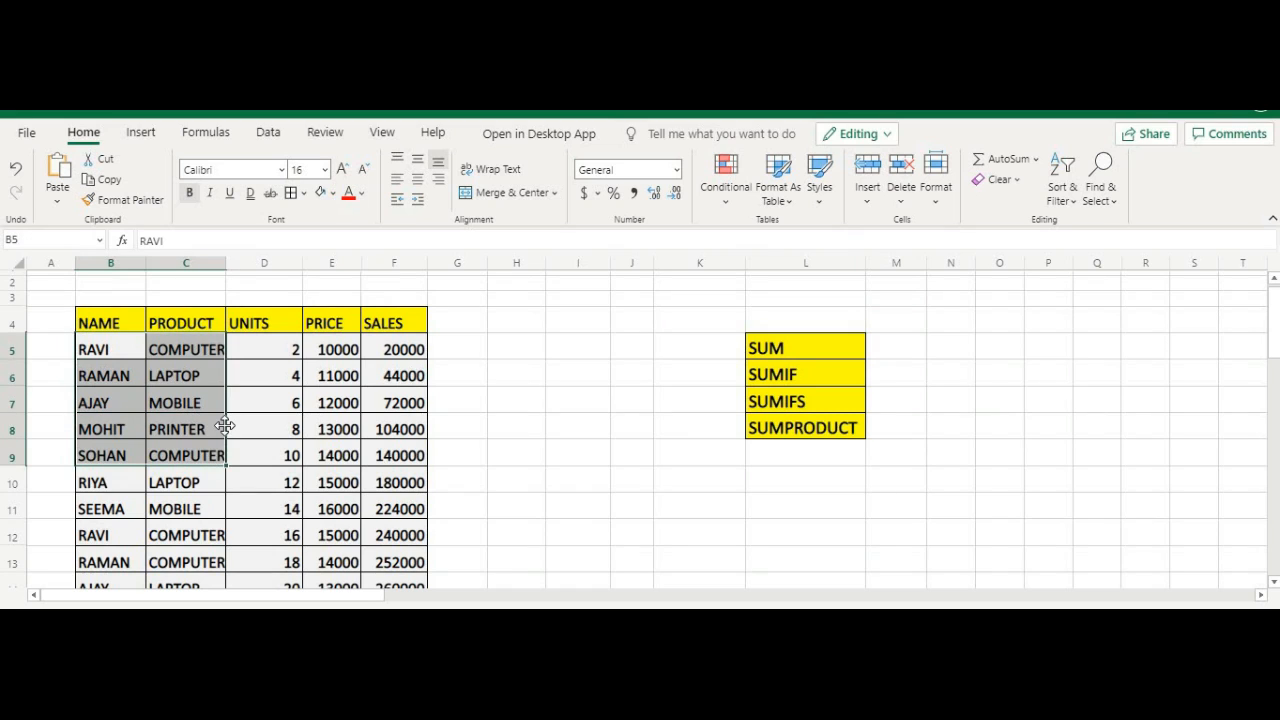
pyautogui.scroll(-1, 666, 443)
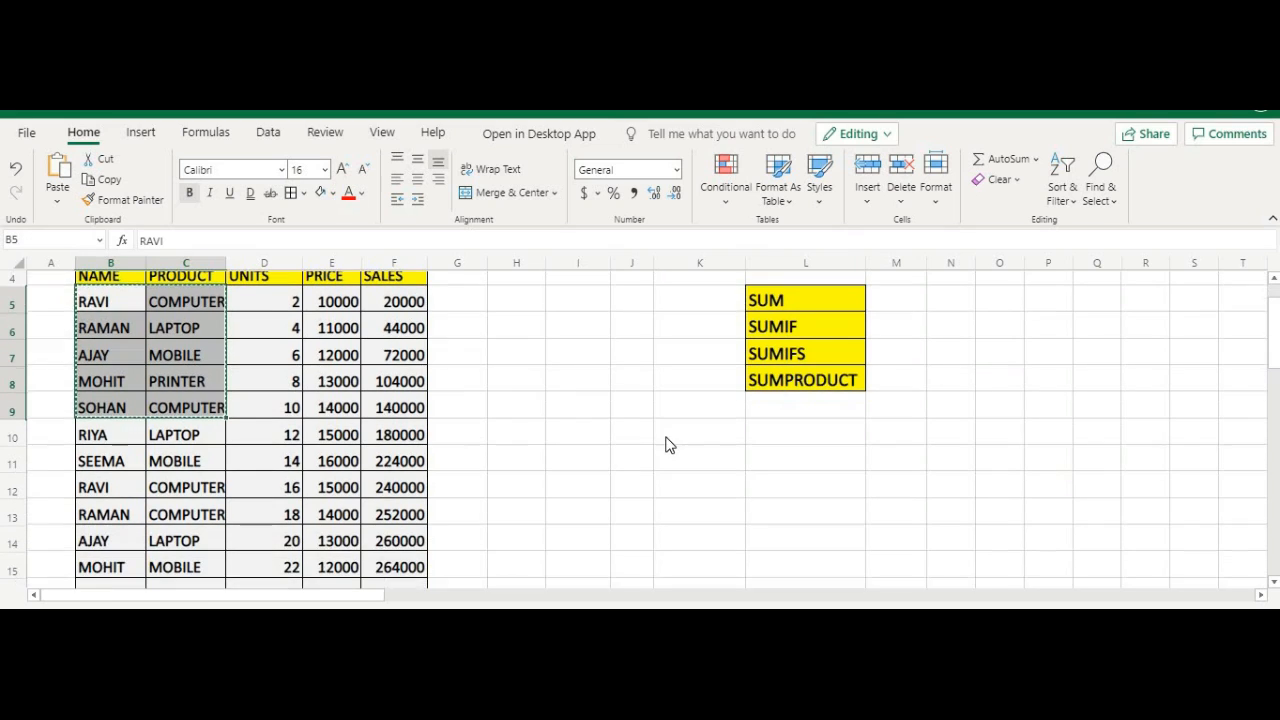
pyautogui.click(667, 445)
pyautogui.hotkey('ctrl', 'v')
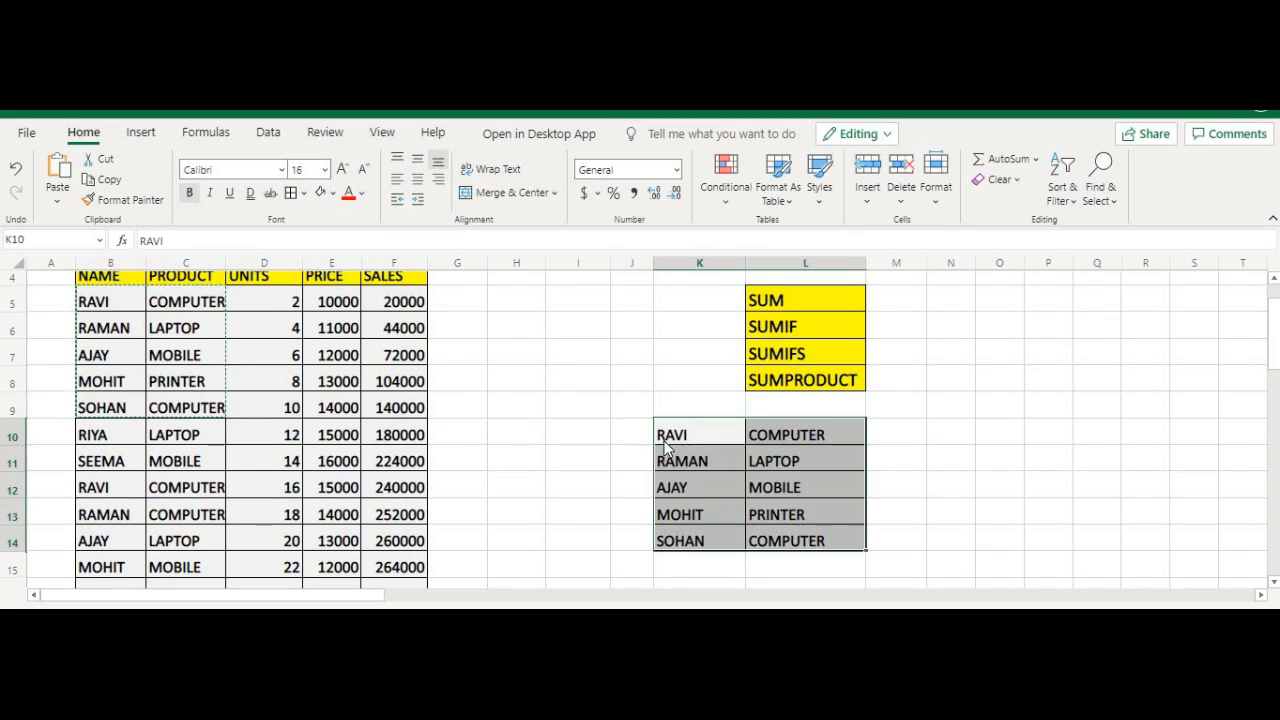
pyautogui.click(910, 440)
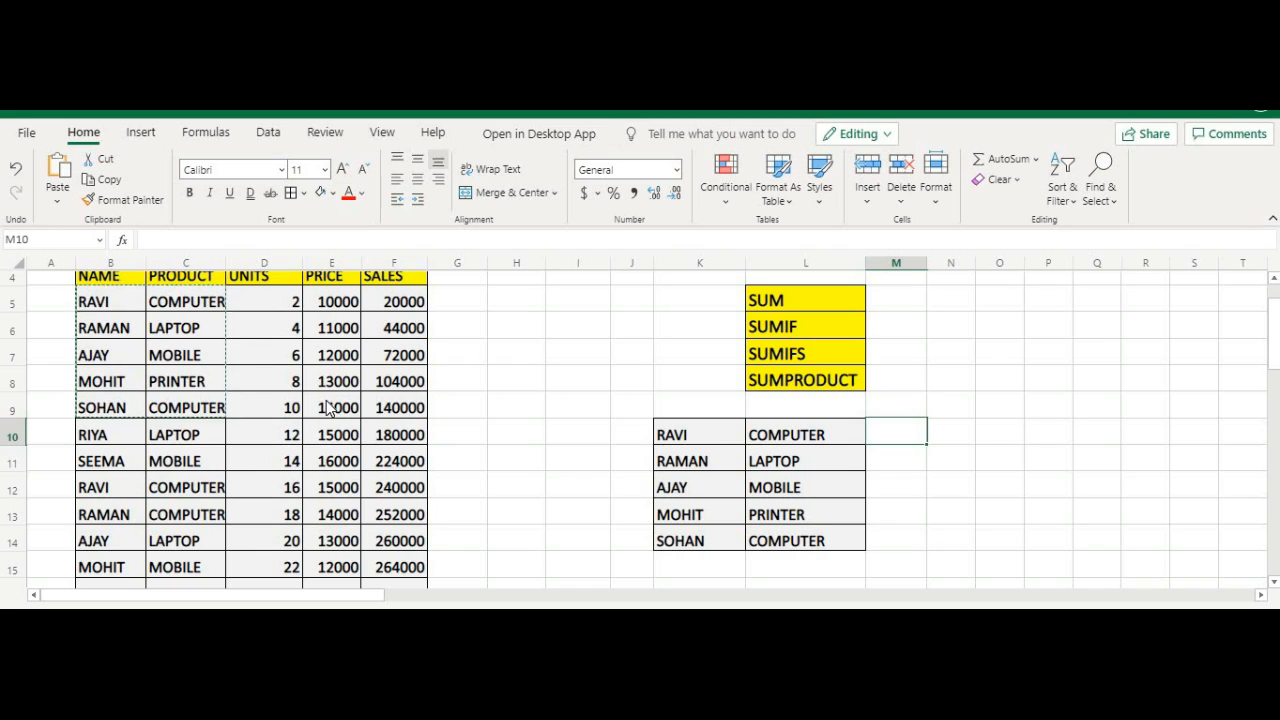
# Step: Copy the five names from K10:K14 to O5:O9 and widen column O to fit them
pyautogui.moveTo(663, 434); pyautogui.dragTo(679, 538)
pyautogui.hotkey('ctrl', 'c')
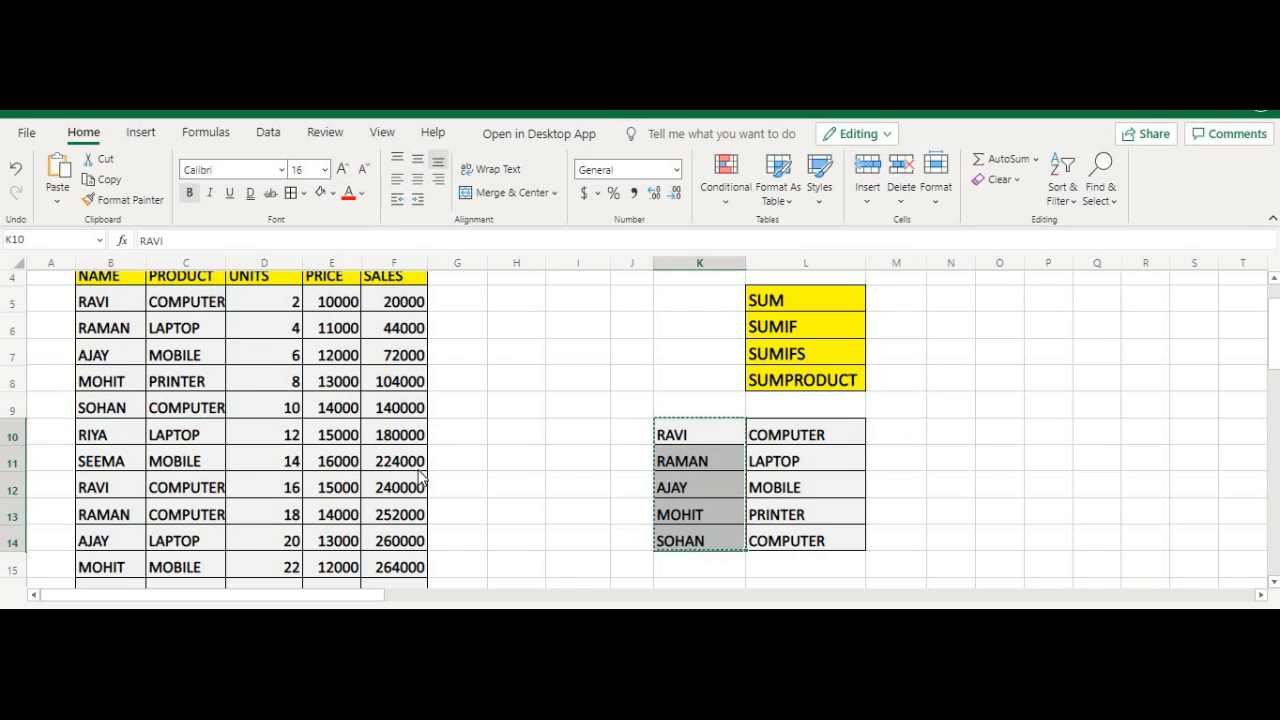
pyautogui.scroll(2, 994, 380)
pyautogui.click(992, 357)
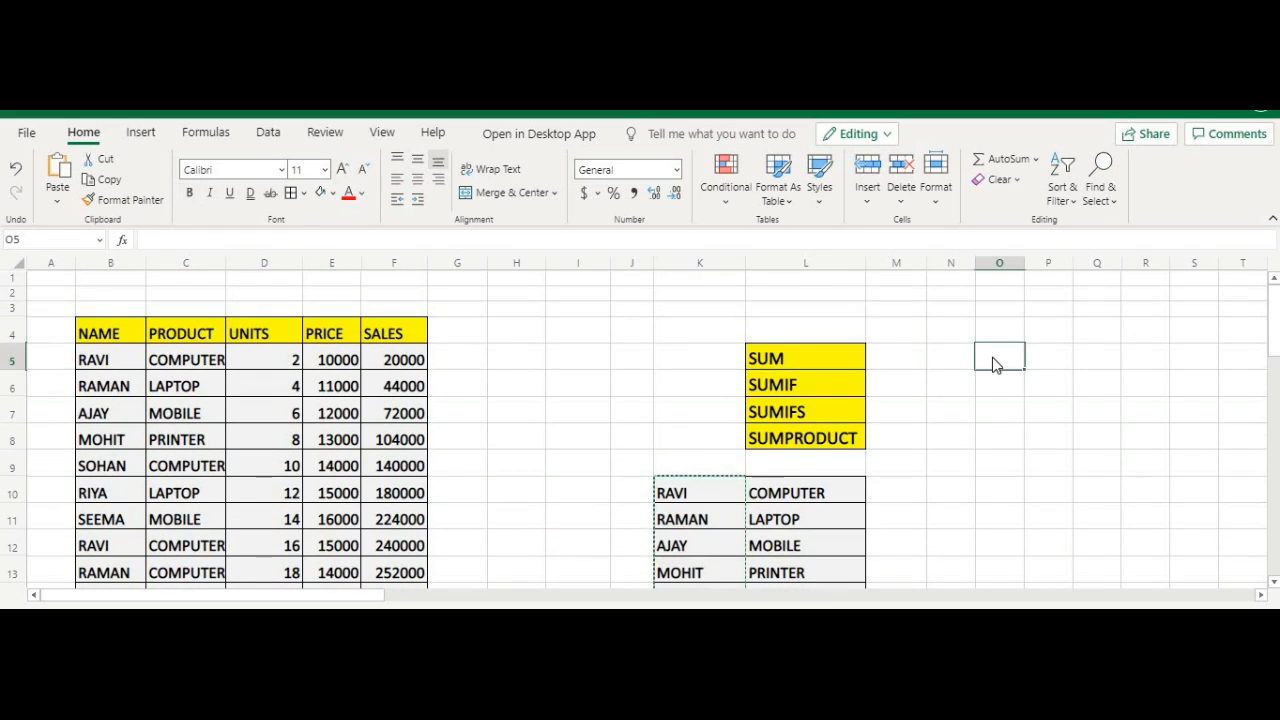
pyautogui.hotkey('ctrl', 'v')
pyautogui.click(1066, 362)
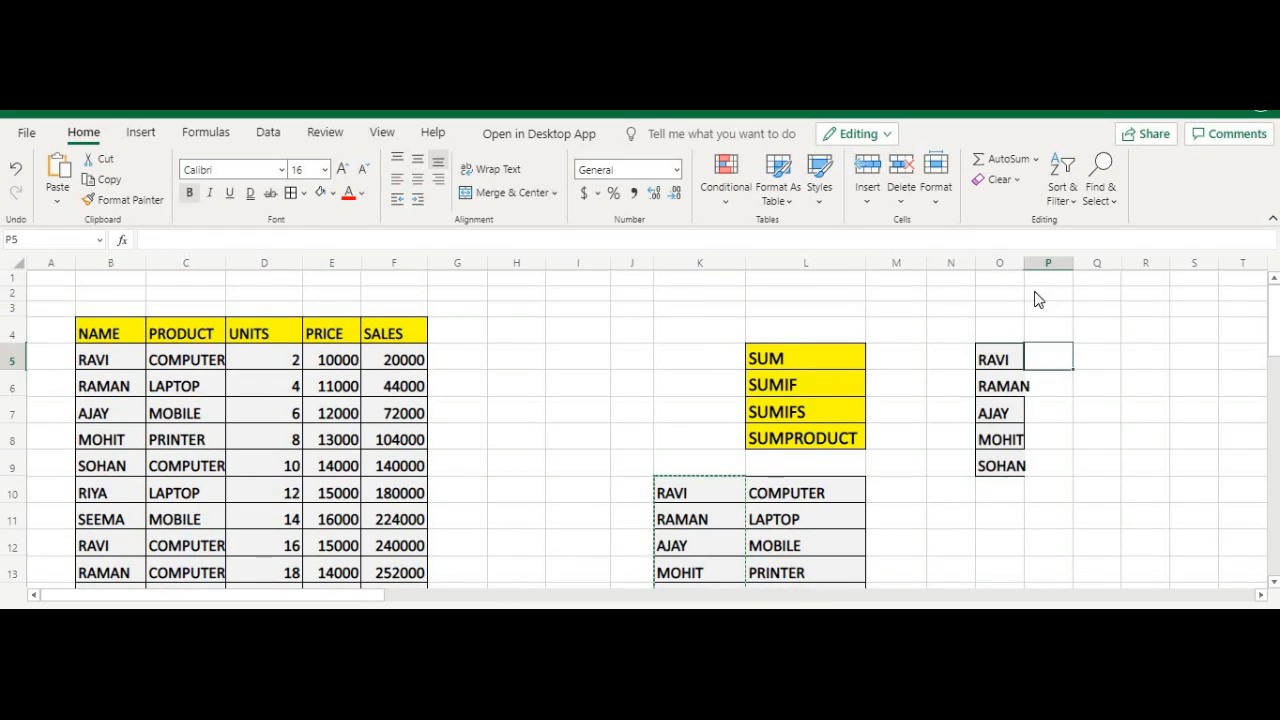
pyautogui.moveTo(1024, 263); pyautogui.dragTo(1038, 267)
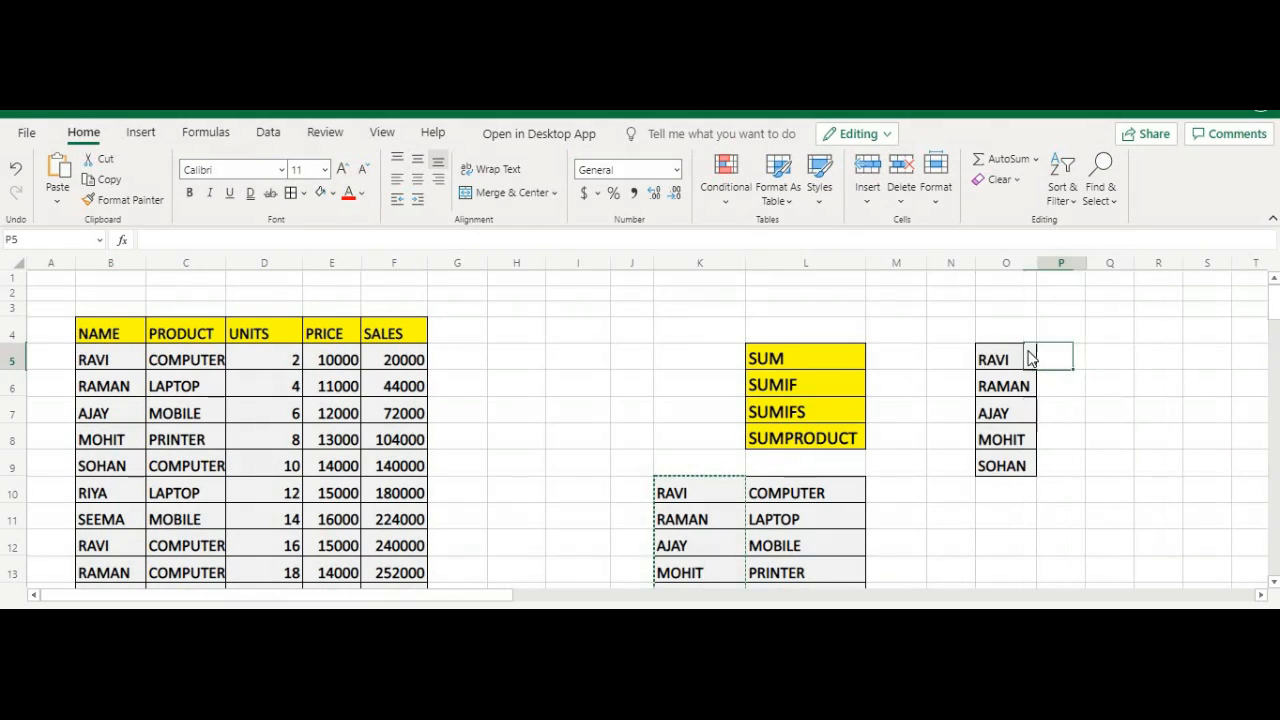
pyautogui.click(1024, 390)
pyautogui.click(1015, 414)
pyautogui.click(1012, 440)
pyautogui.click(1034, 460)
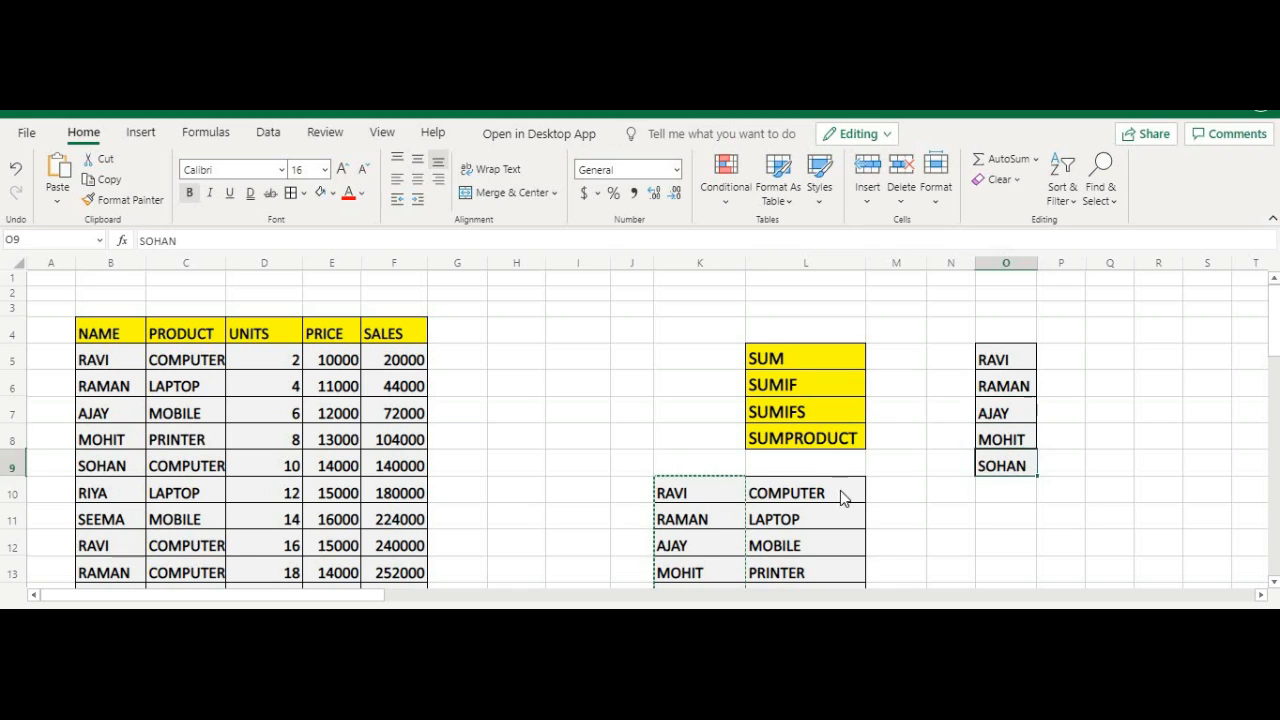
pyautogui.click(697, 500)
pyautogui.click(820, 500)
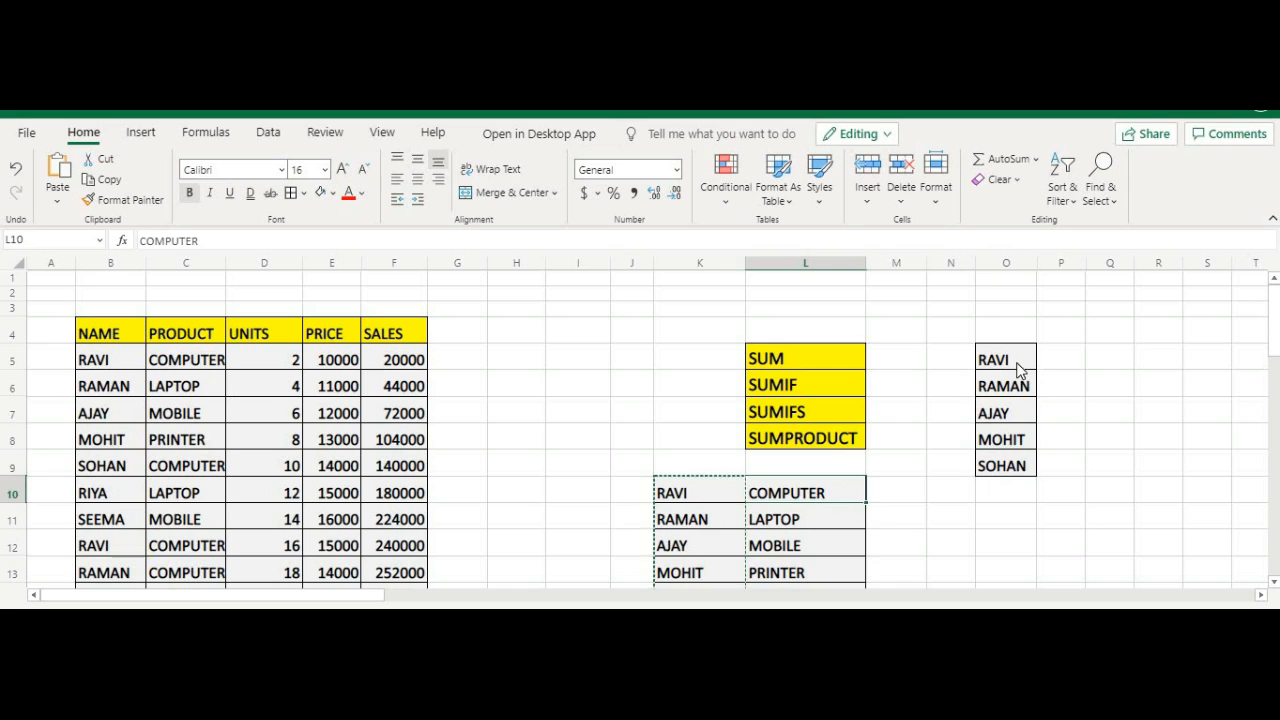
# Step: Start a SUMIF formula in P5 with the name column B5:B22 as its criteria range
pyautogui.click(1050, 362)
pyautogui.write('=SUM')
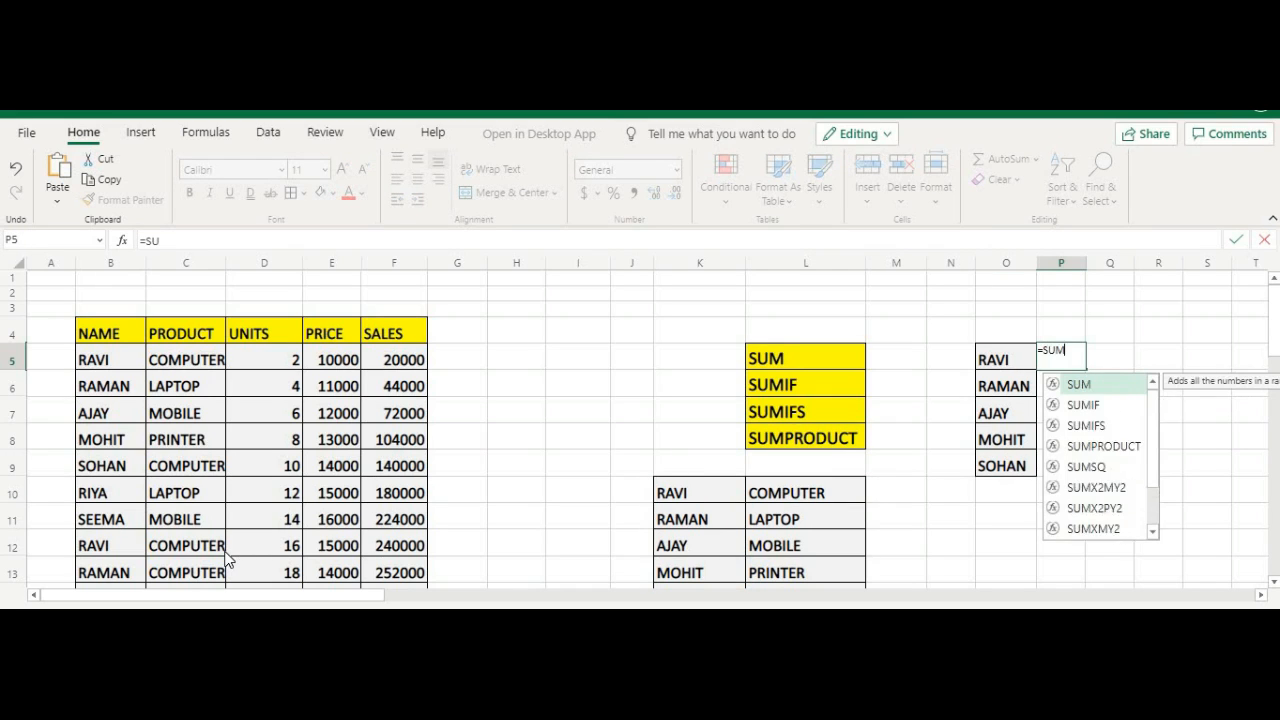
pyautogui.write('IF(')
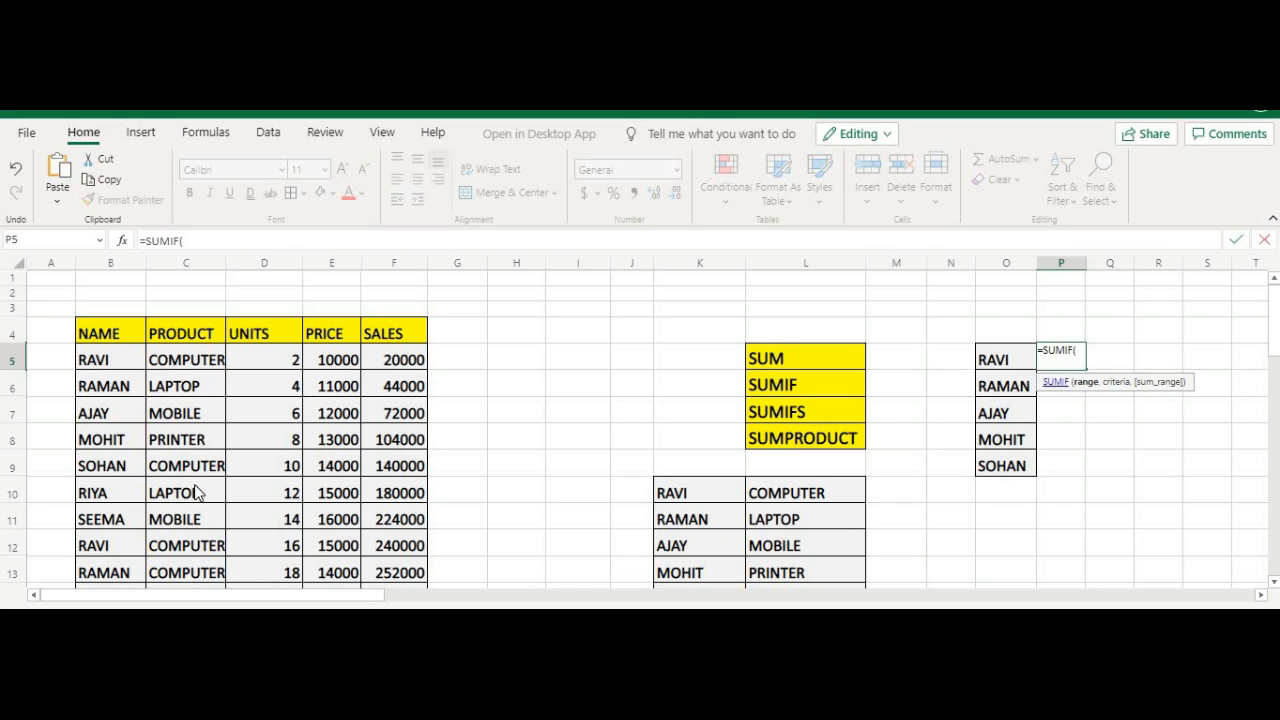
pyautogui.scroll(-2, 163, 459)
pyautogui.scroll(1, 163, 459)
pyautogui.moveTo(109, 318); pyautogui.dragTo(121, 526)
pyautogui.scroll(4, 906, 509)
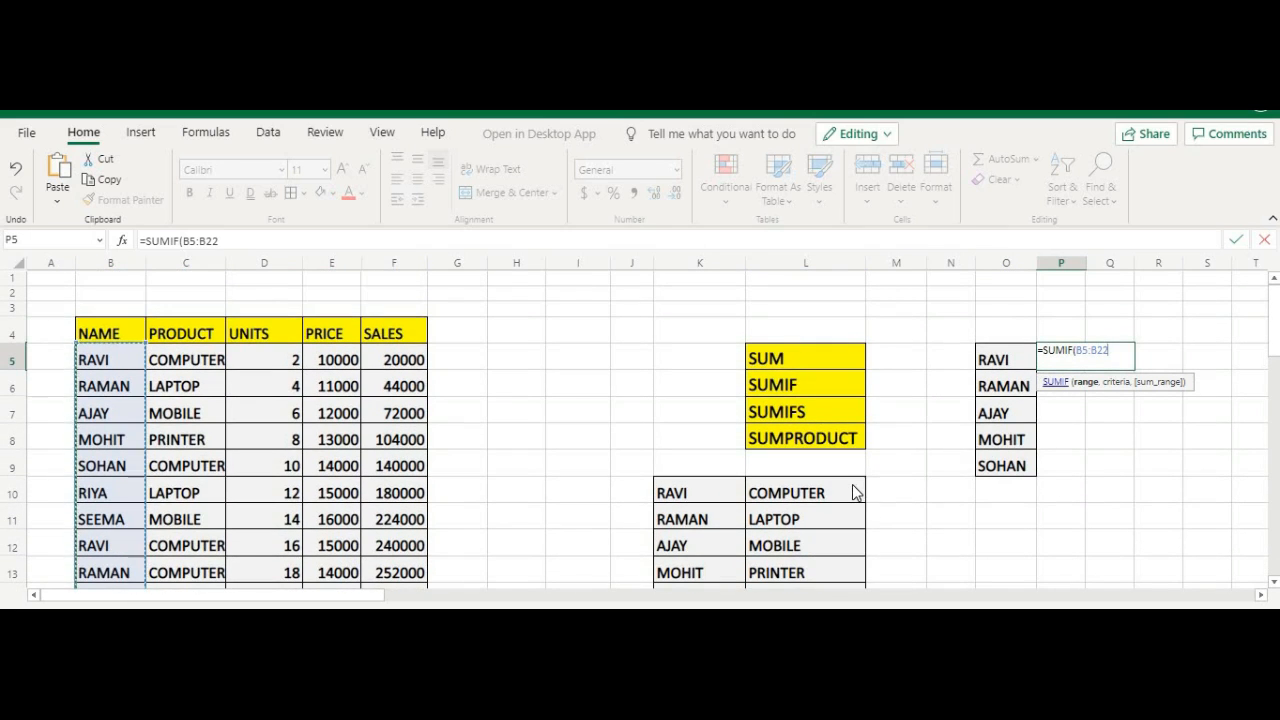
# Step: Add O5 as the criterion and F5:F22 as the sum range, completing the SUMIF formula in P5
pyautogui.write(',')
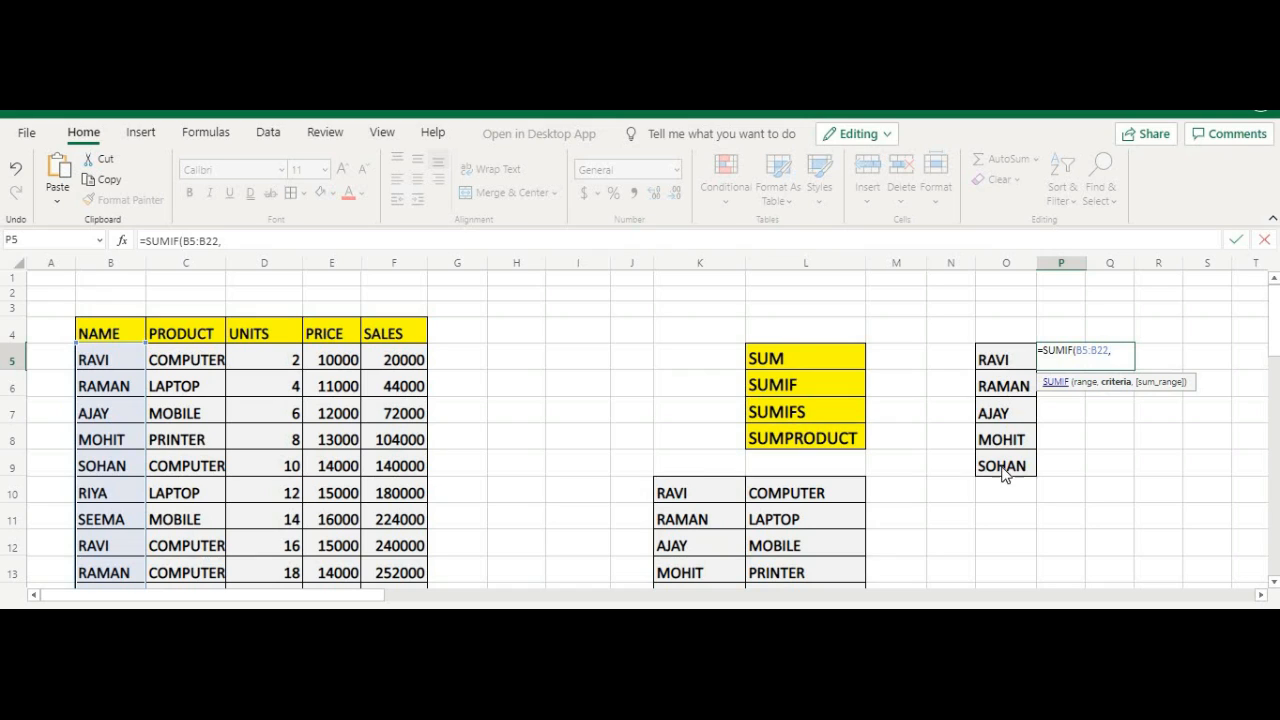
pyautogui.click(1013, 362)
pyautogui.write(',')
pyautogui.moveTo(420, 365); pyautogui.dragTo(409, 545)
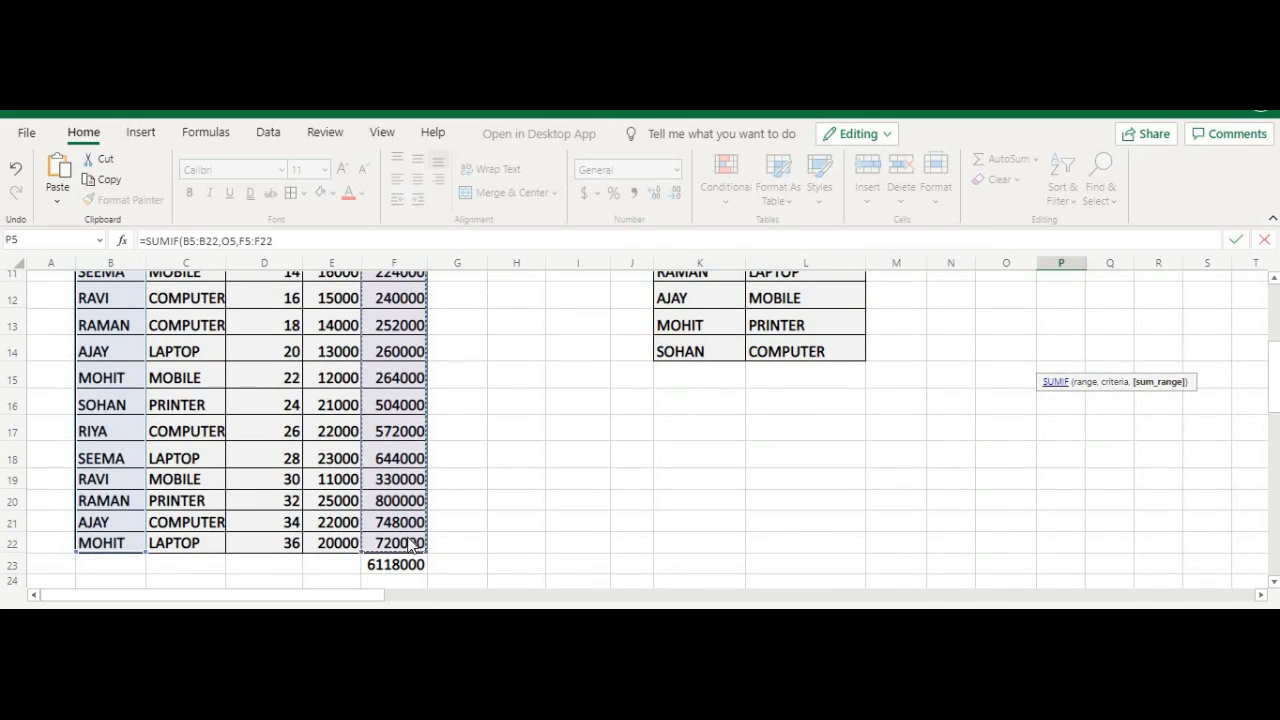
pyautogui.write(')')
pyautogui.press('Return')
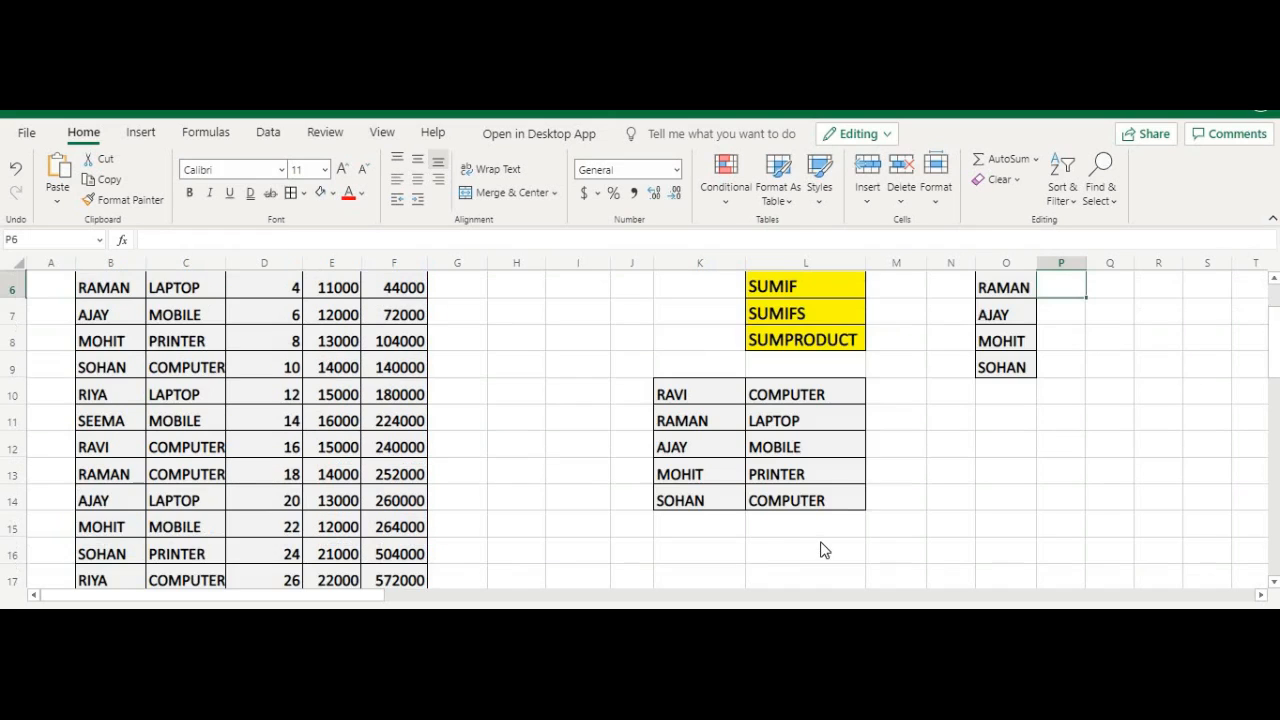
# Step: Make both ranges in the P5 SUMIF formula absolute, as $B$5:$B$22 and $F$5:$F$22, leaving O5 relative
pyautogui.click(1068, 360)
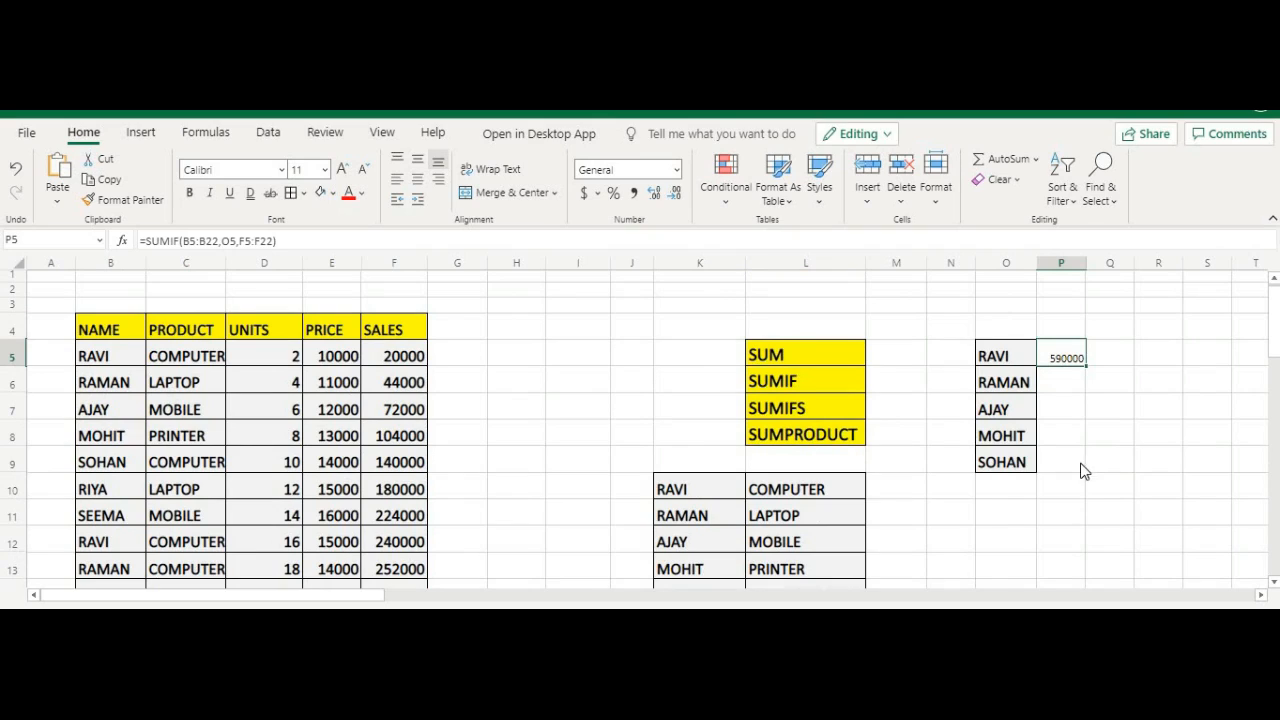
pyautogui.moveTo(190, 241); pyautogui.dragTo(255, 363)
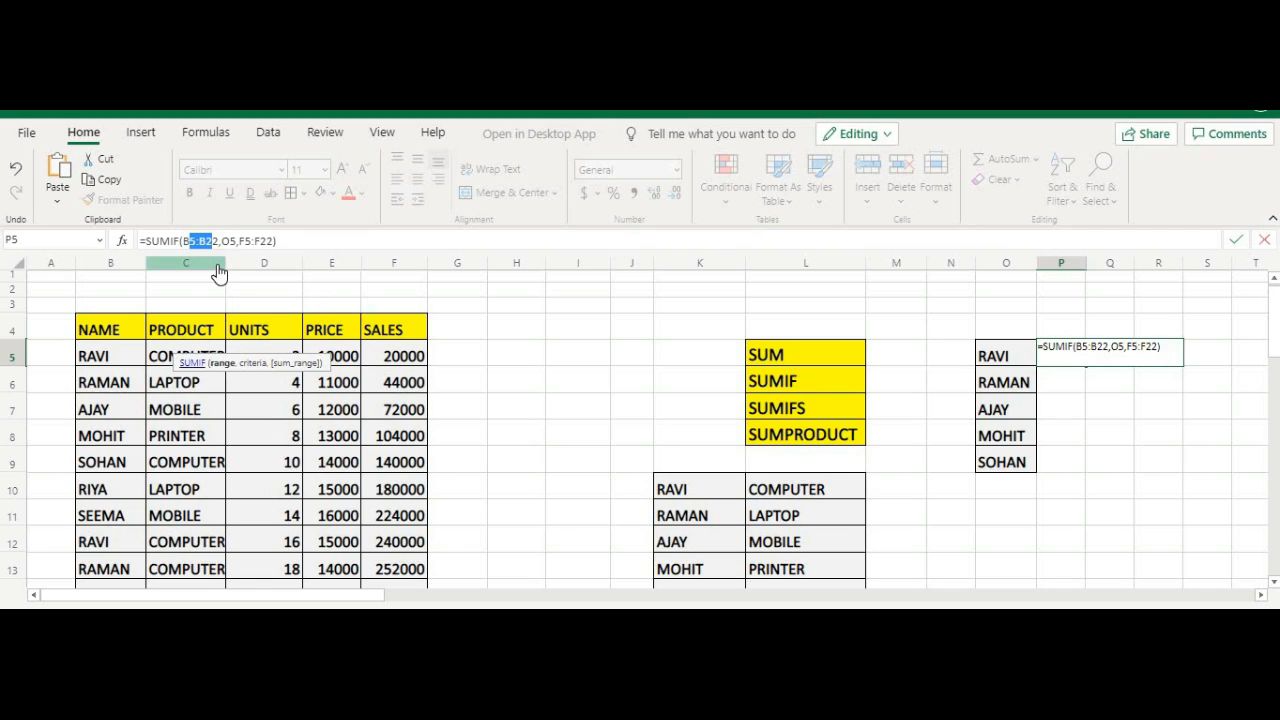
pyautogui.press('F4')
pyautogui.click(268, 241)
pyautogui.keyDown('shift'); pyautogui.click(300, 242); pyautogui.keyUp('shift')
pyautogui.press('F4')
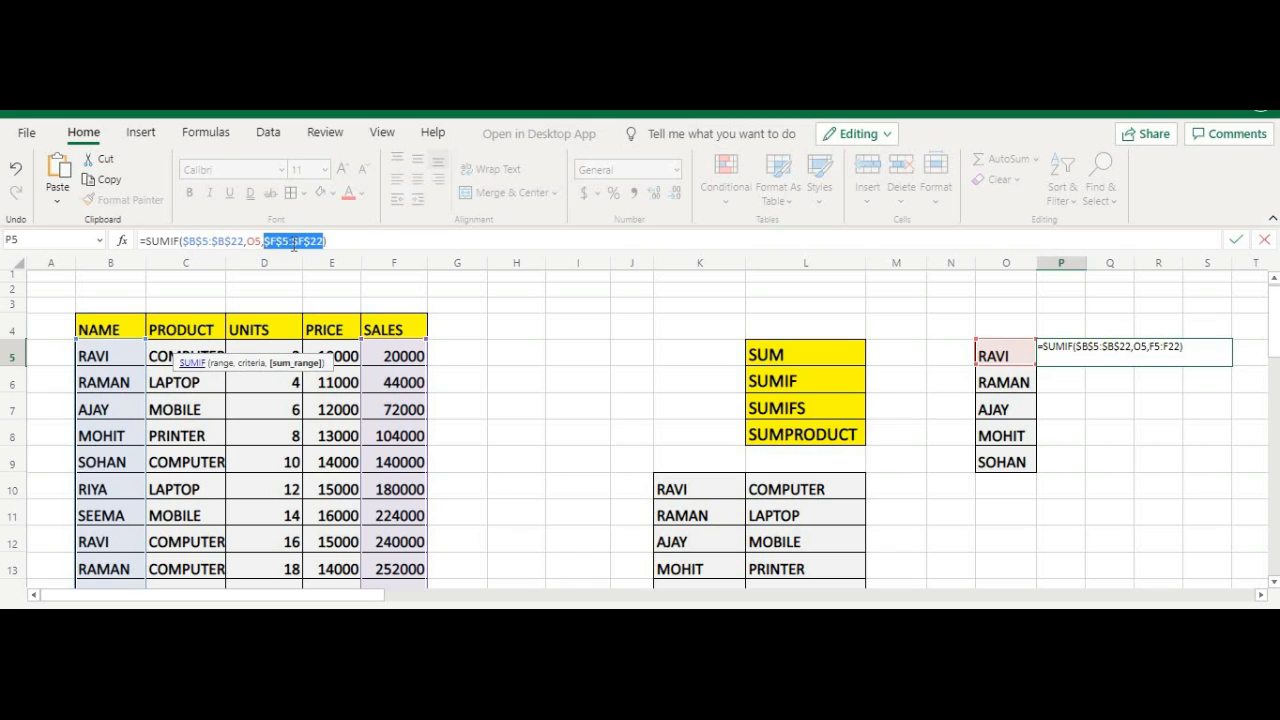
pyautogui.press('Return')
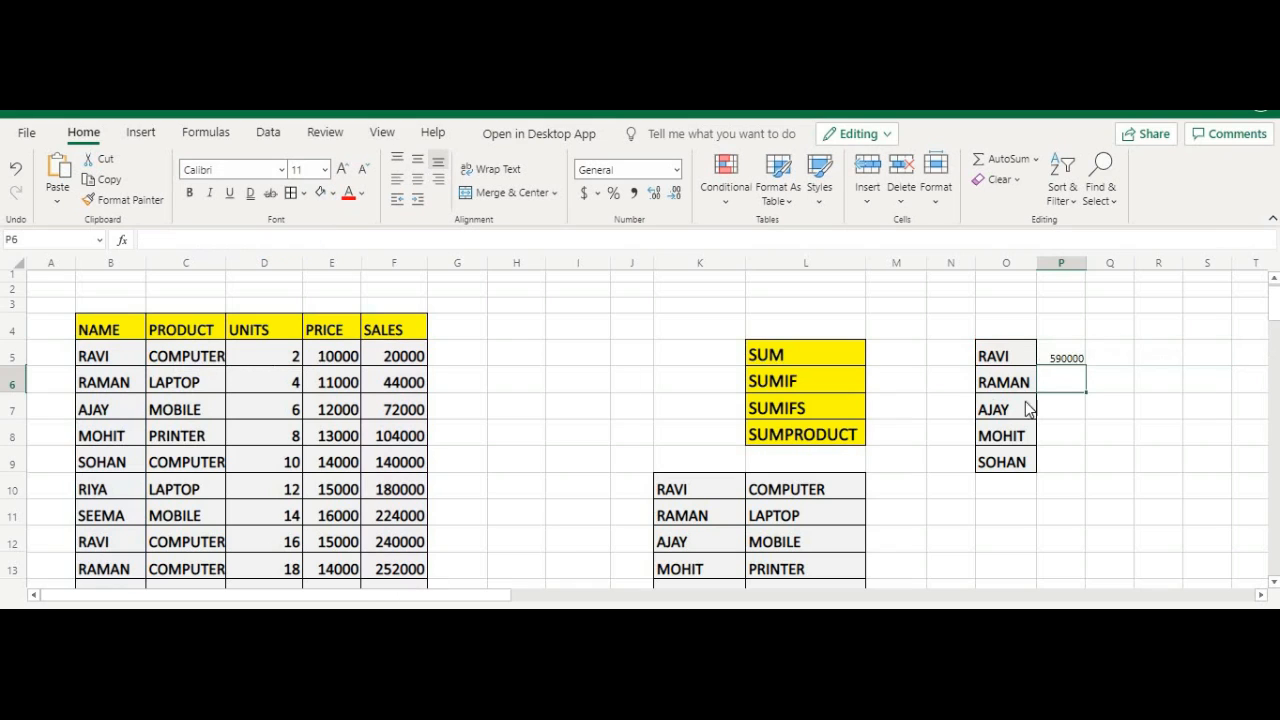
# Step: Fill the P5 SUMIF formula down to P9 and format the totals as bold, size 14
pyautogui.click(1077, 362)
pyautogui.moveTo(1088, 366); pyautogui.dragTo(1086, 462)
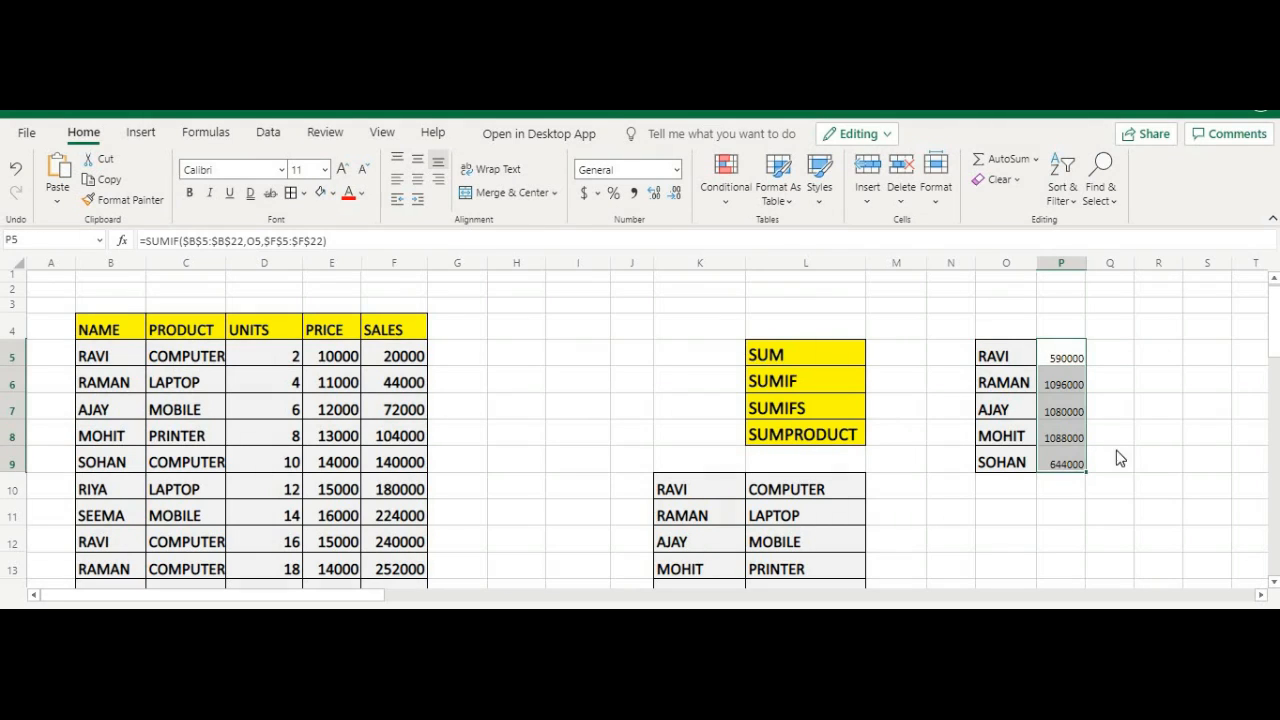
pyautogui.click(340, 172)
pyautogui.click(340, 172)
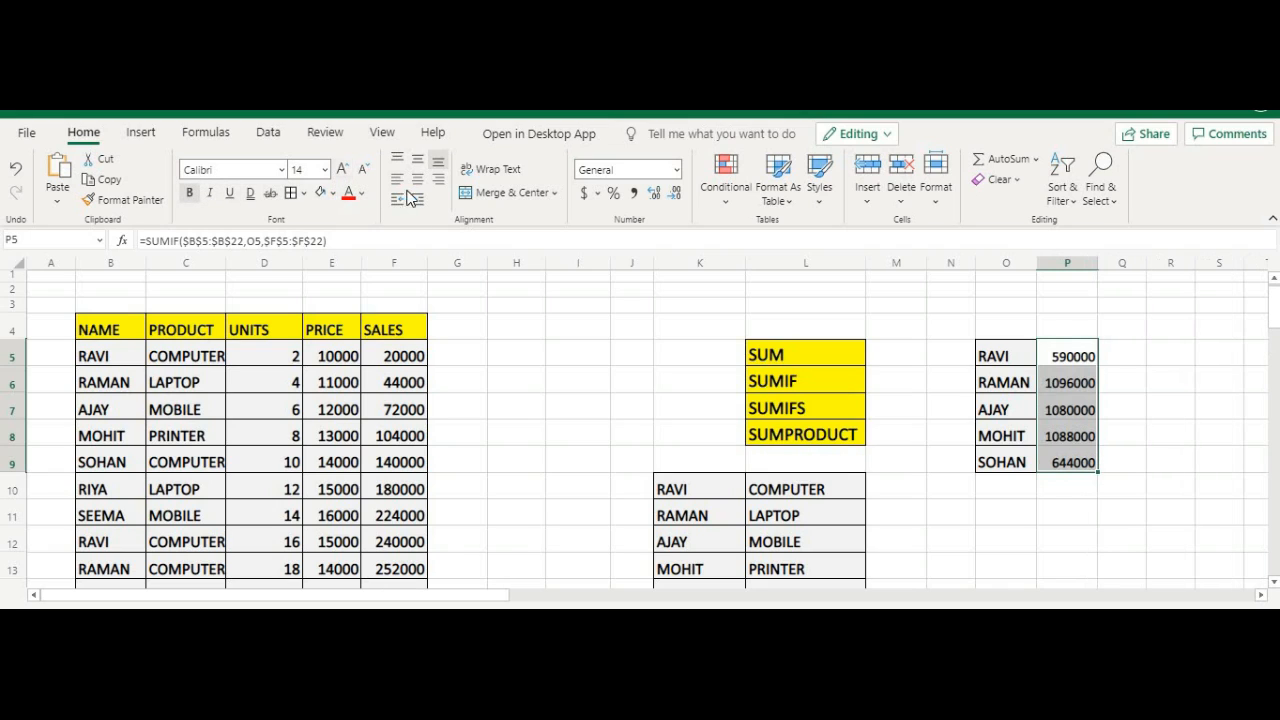
pyautogui.click(1069, 442)
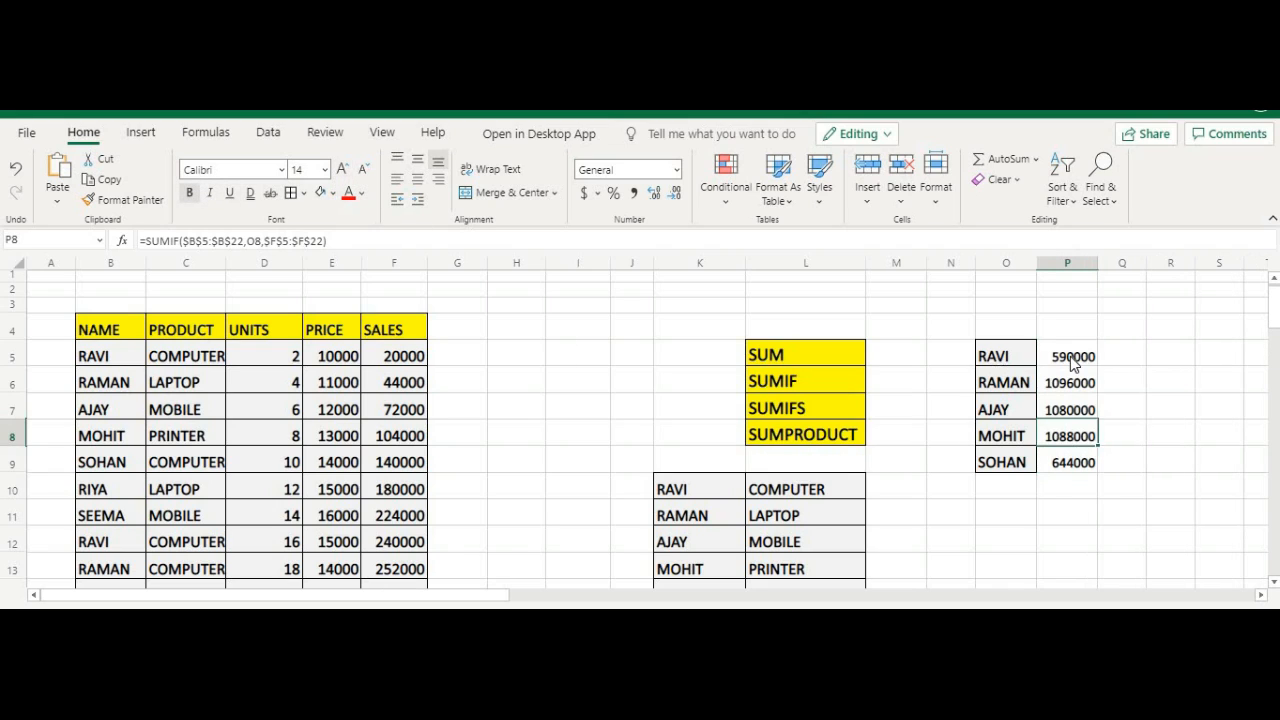
pyautogui.click(1072, 362)
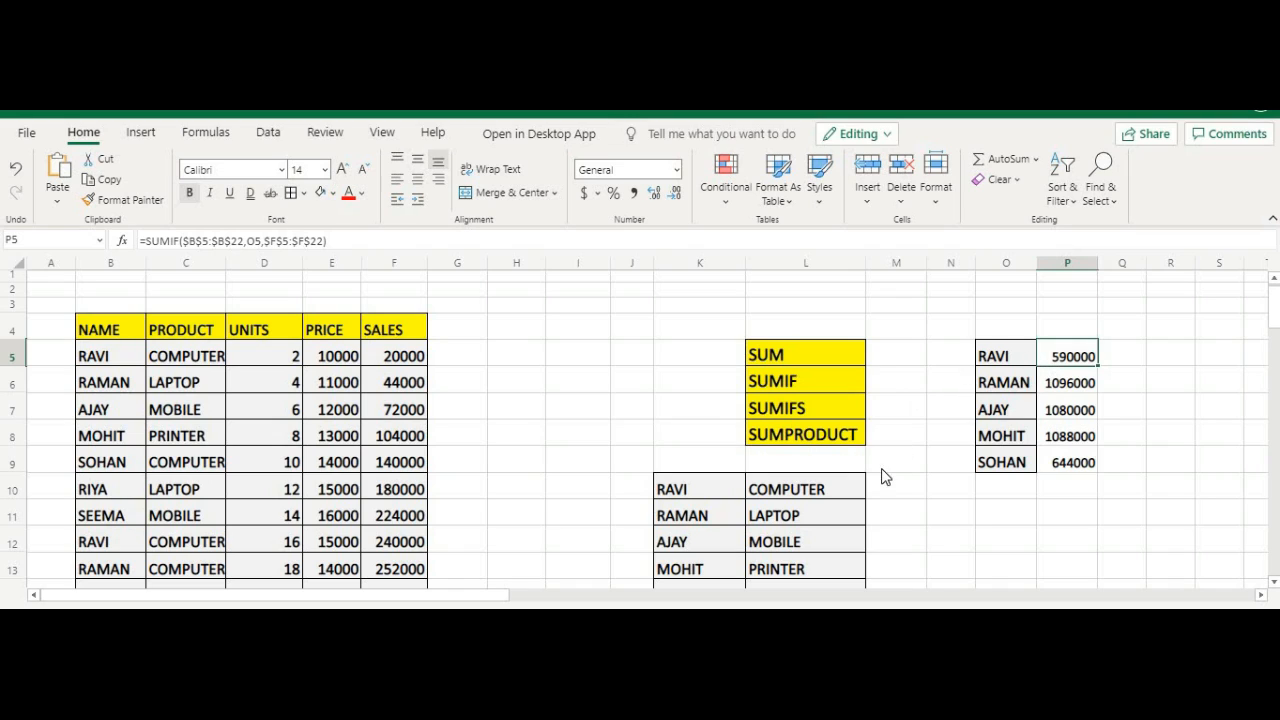
# Step: Start a SUMIFS formula in M10 with the sales column F5:F22 as the sum range
pyautogui.click(894, 491)
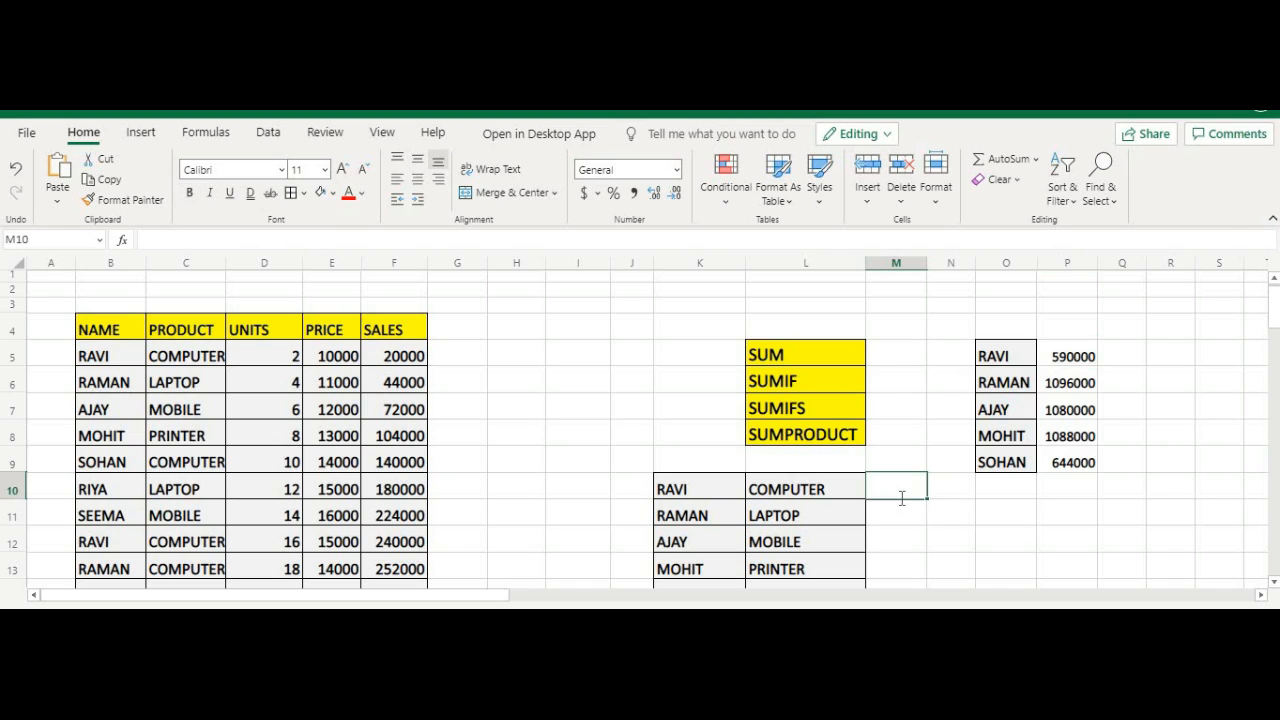
pyautogui.write('=SU')
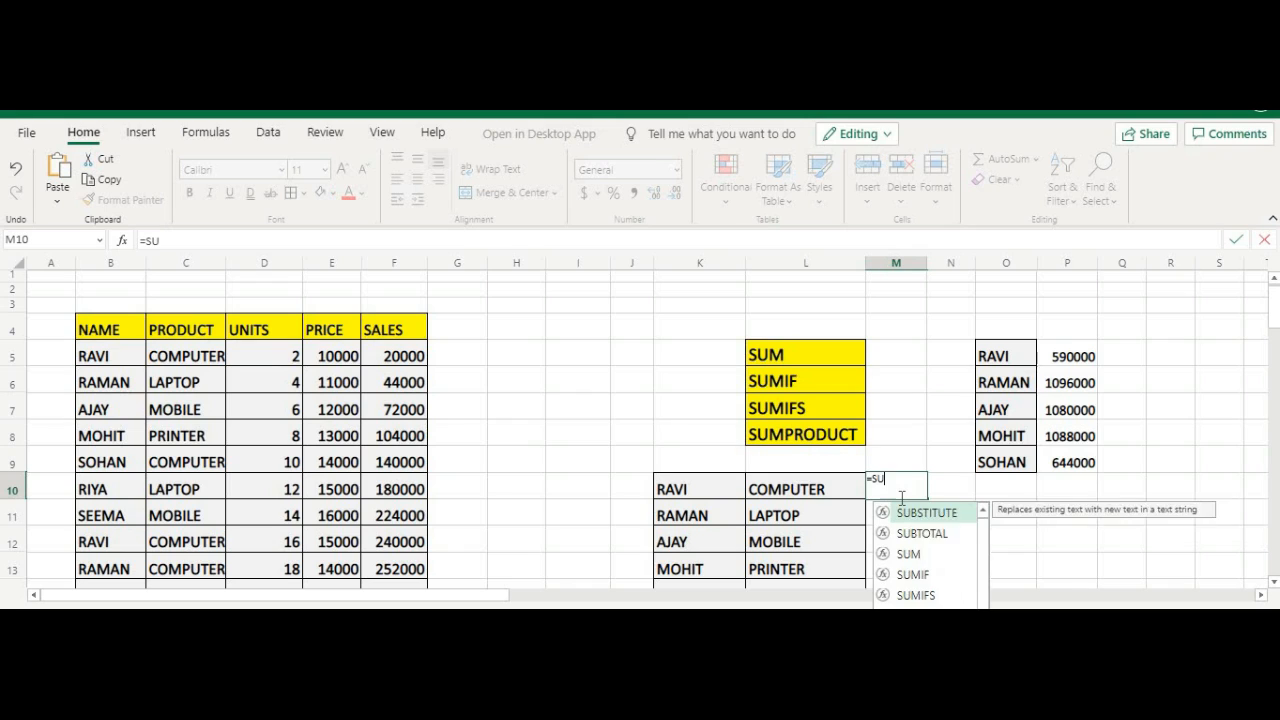
pyautogui.write('MIFS')
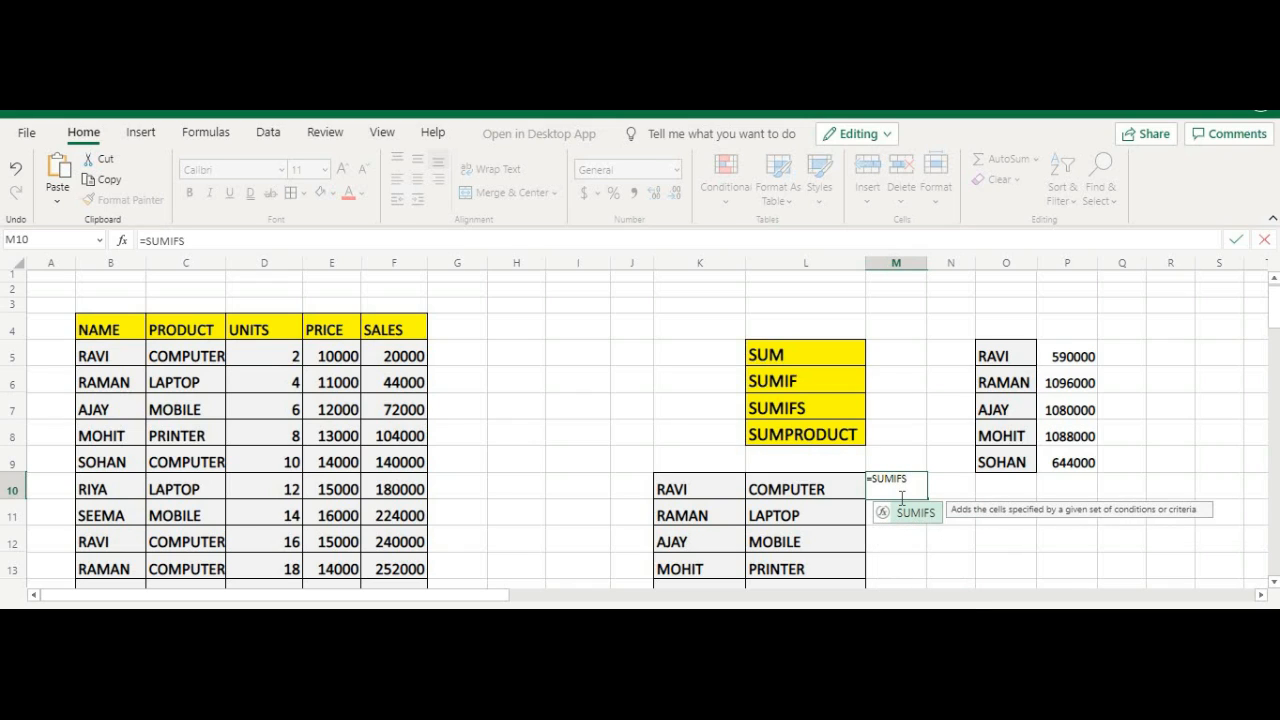
pyautogui.write('(')
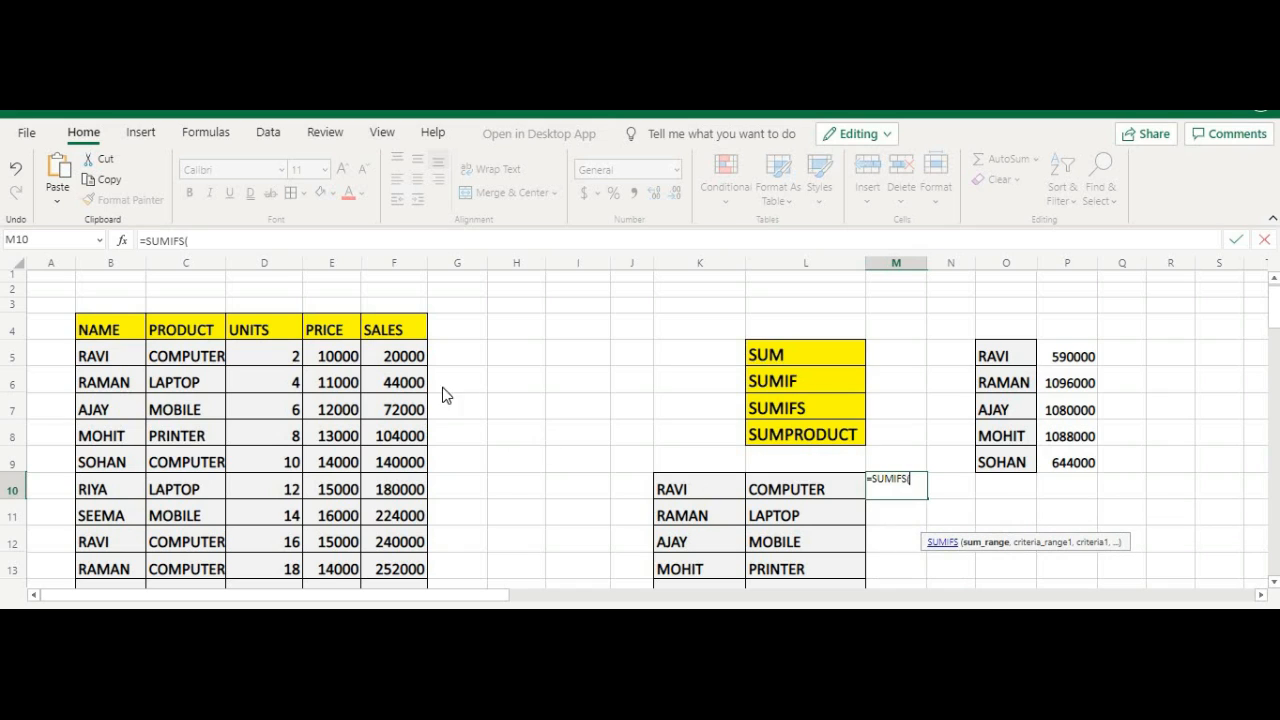
pyautogui.scroll(-1, 443, 413)
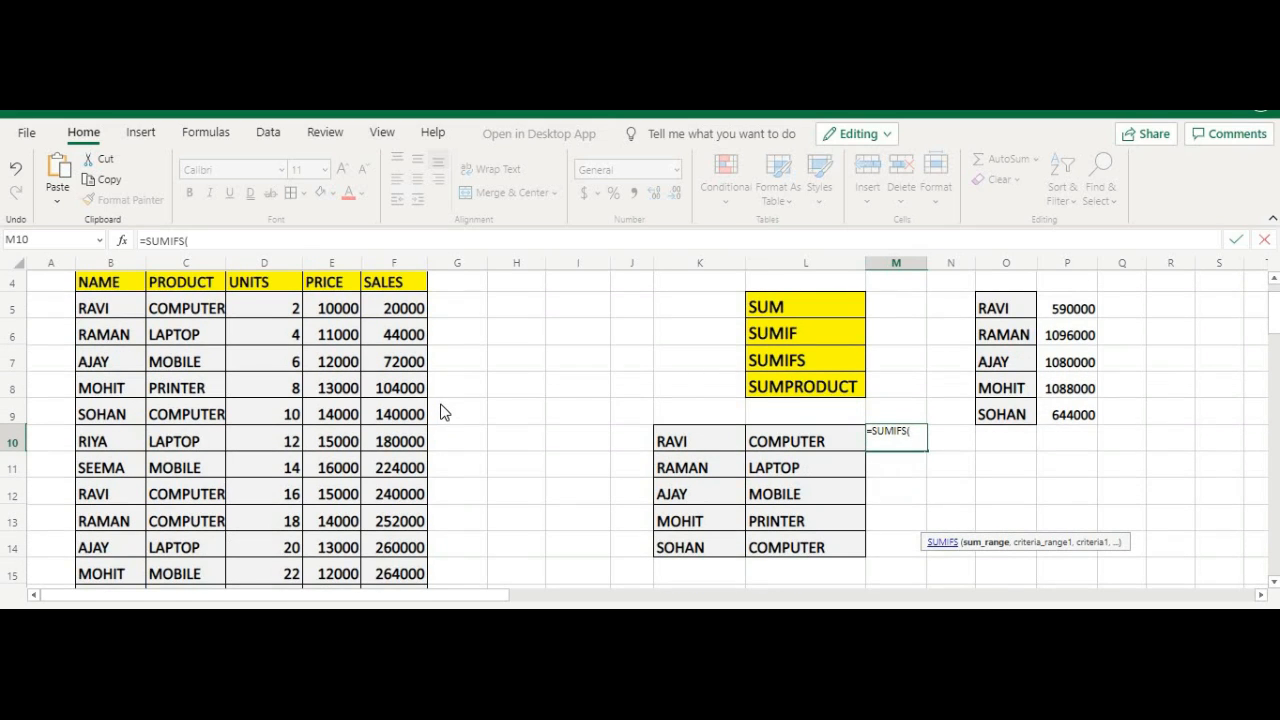
pyautogui.moveTo(409, 312); pyautogui.dragTo(416, 505)
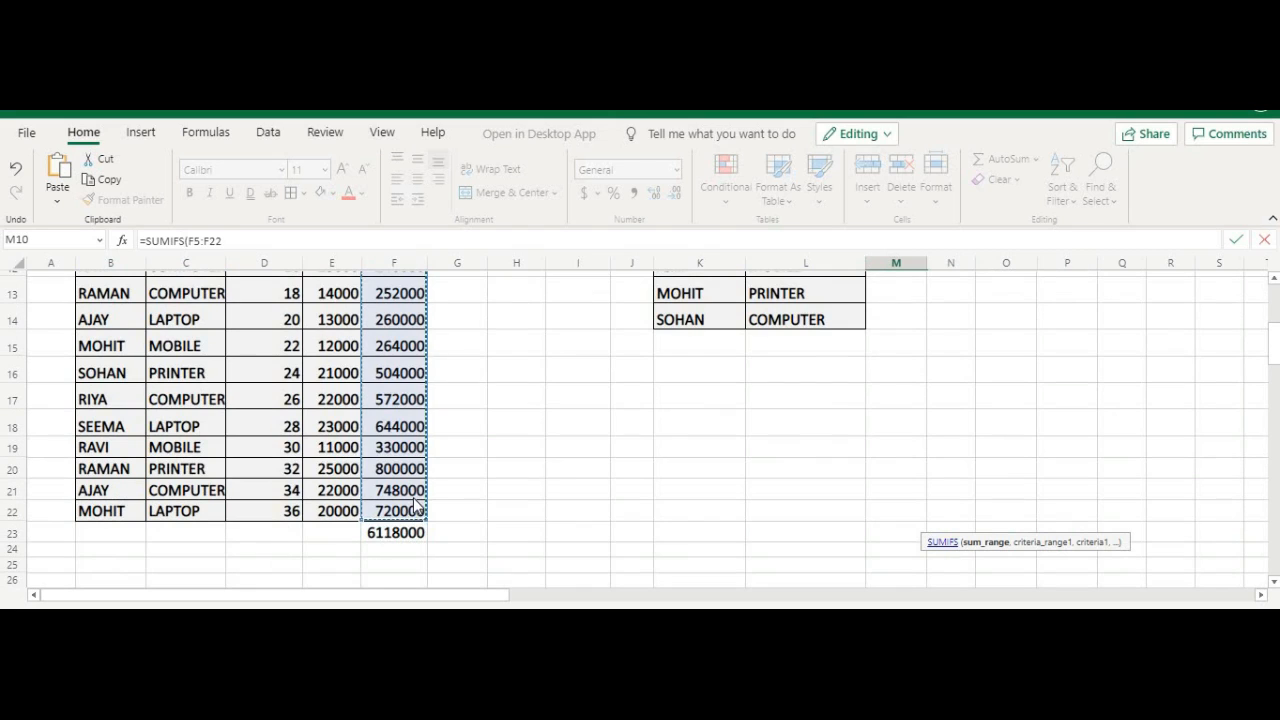
# Step: Add the name range B5:B22 with K10 as the first criterion in the M10 SUMIFS formula
pyautogui.write(',')
pyautogui.scroll(4, 647, 516)
pyautogui.moveTo(605, 356); pyautogui.dragTo(697, 317)
pyautogui.scroll(-2, 273, 410)
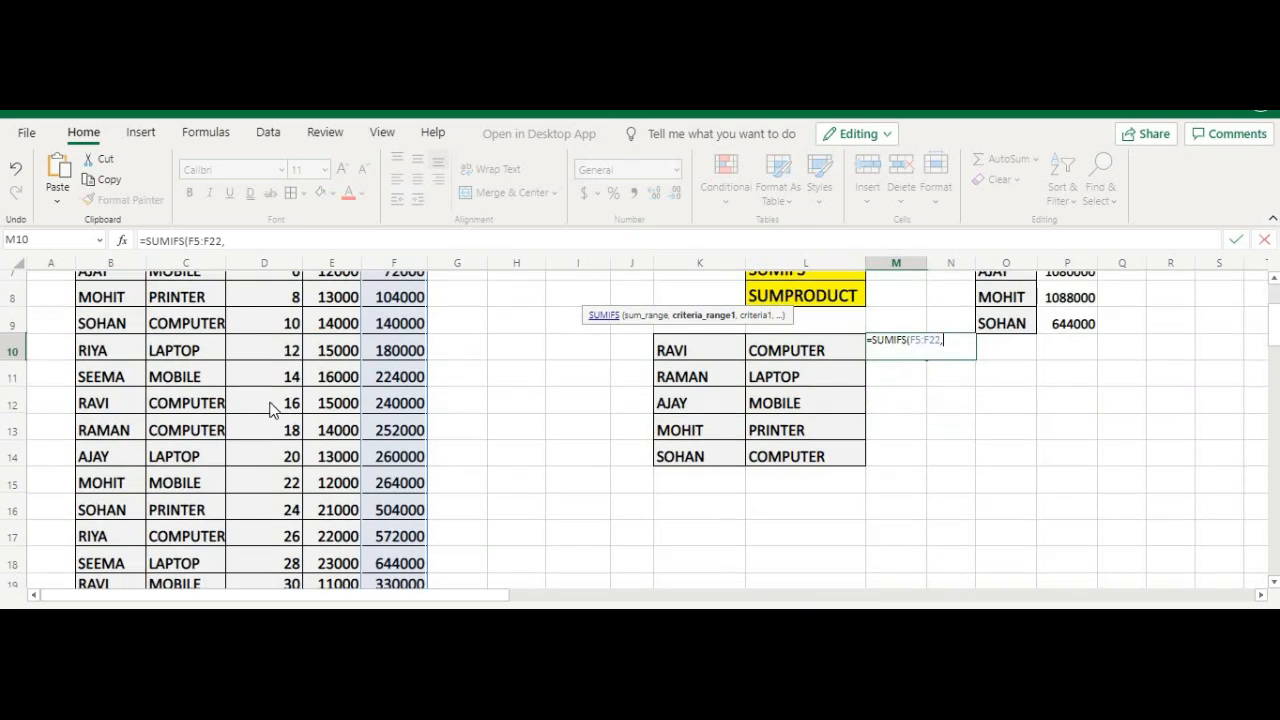
pyautogui.scroll(1, 270, 410)
pyautogui.moveTo(103, 312); pyautogui.dragTo(127, 558)
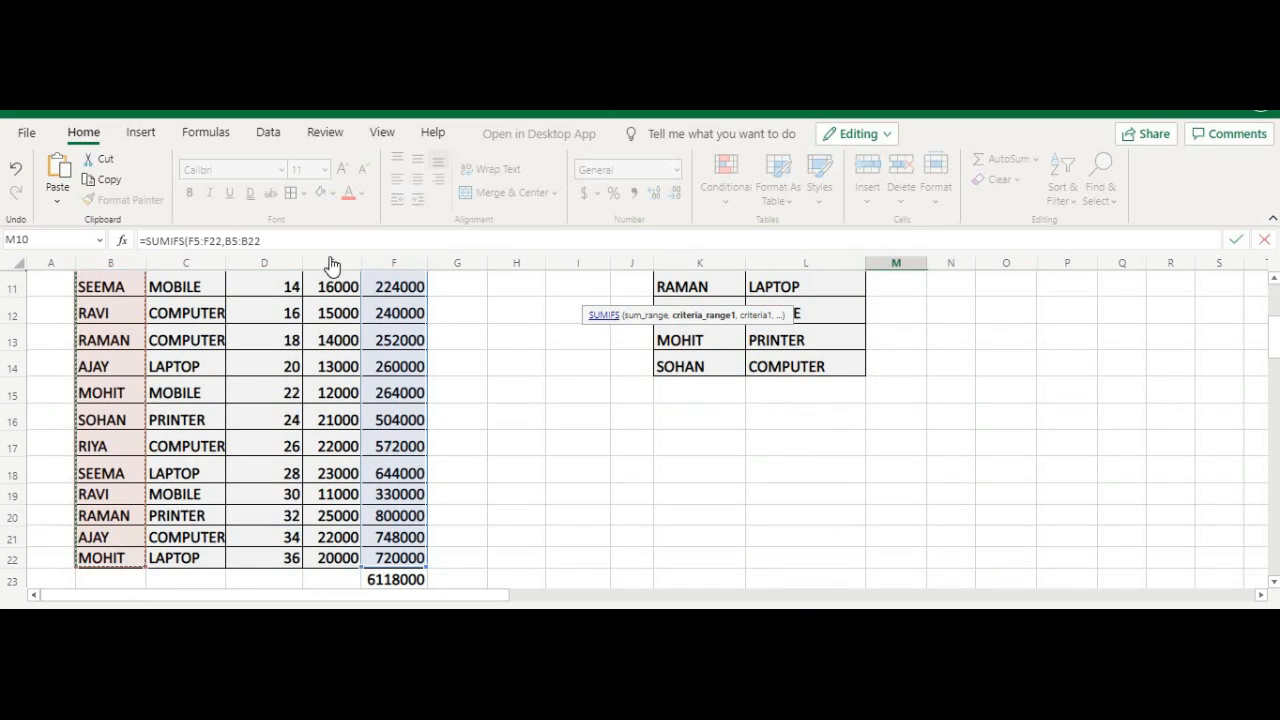
pyautogui.click(330, 240)
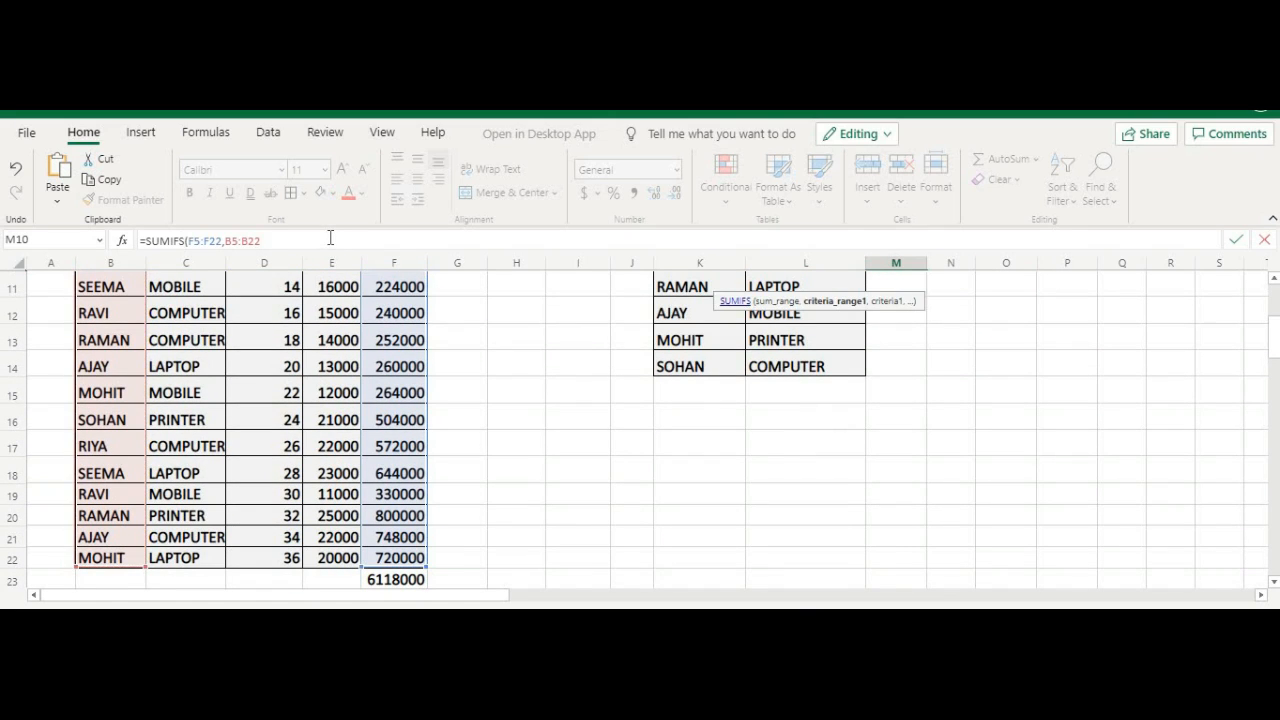
pyautogui.write(',')
pyautogui.scroll(4, 580, 440)
pyautogui.click(701, 487)
pyautogui.write(',')
# Step: Add the product range C5:C22 with L10 as the second criterion and complete the M10 SUMIFS formula
pyautogui.scroll(-1, 691, 500)
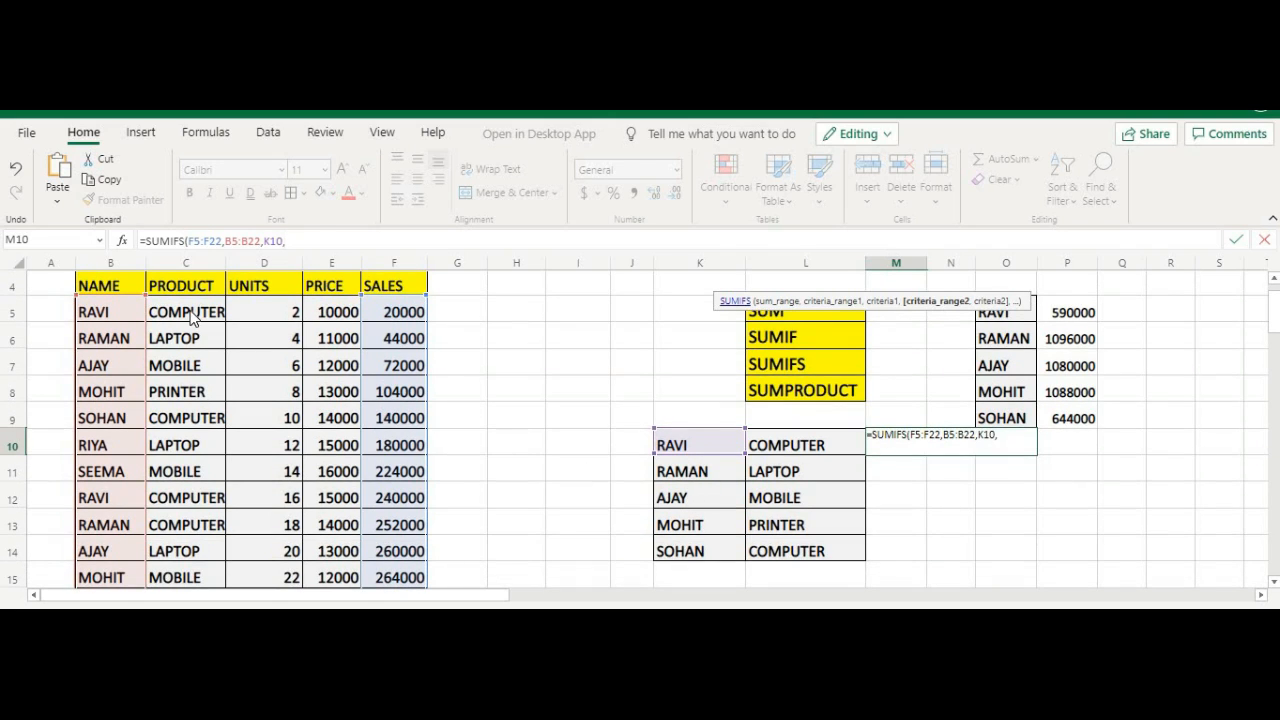
pyautogui.moveTo(180, 312); pyautogui.dragTo(205, 420)
pyautogui.moveTo(202, 537); pyautogui.dragTo(214, 469)
pyautogui.write(',')
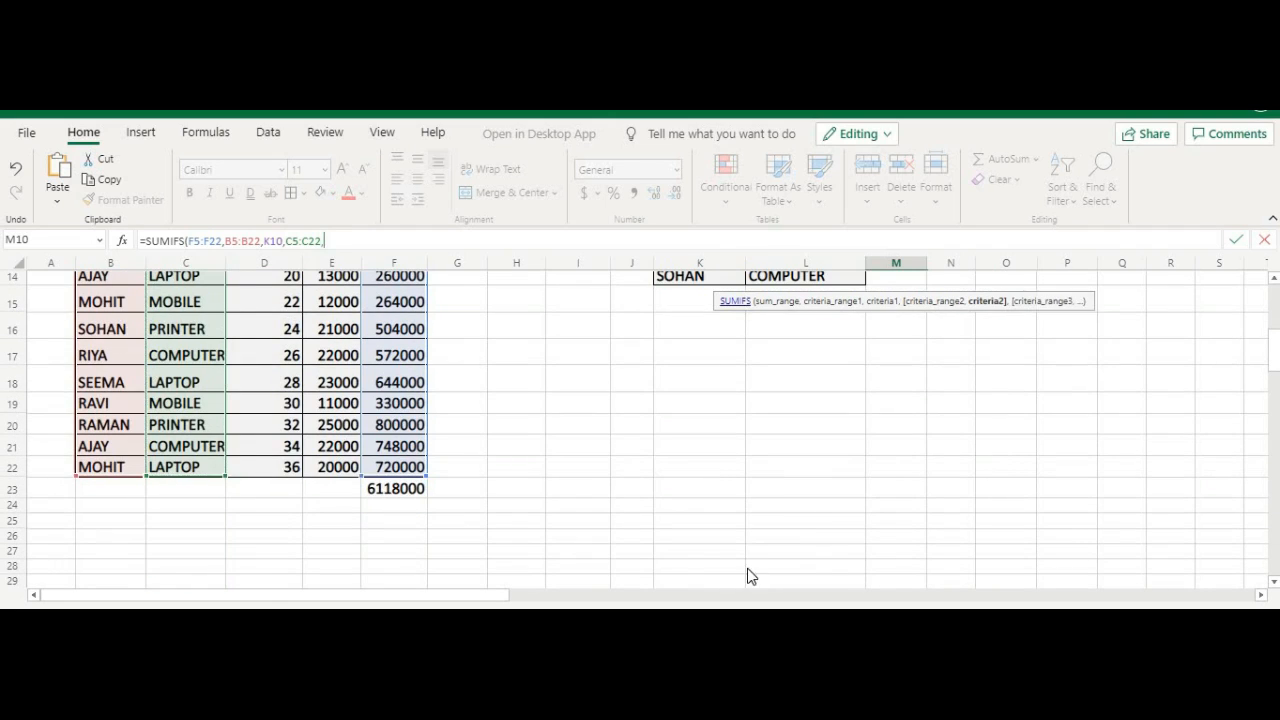
pyautogui.scroll(1, 668, 556)
pyautogui.scroll(5, 668, 556)
pyautogui.click(800, 492)
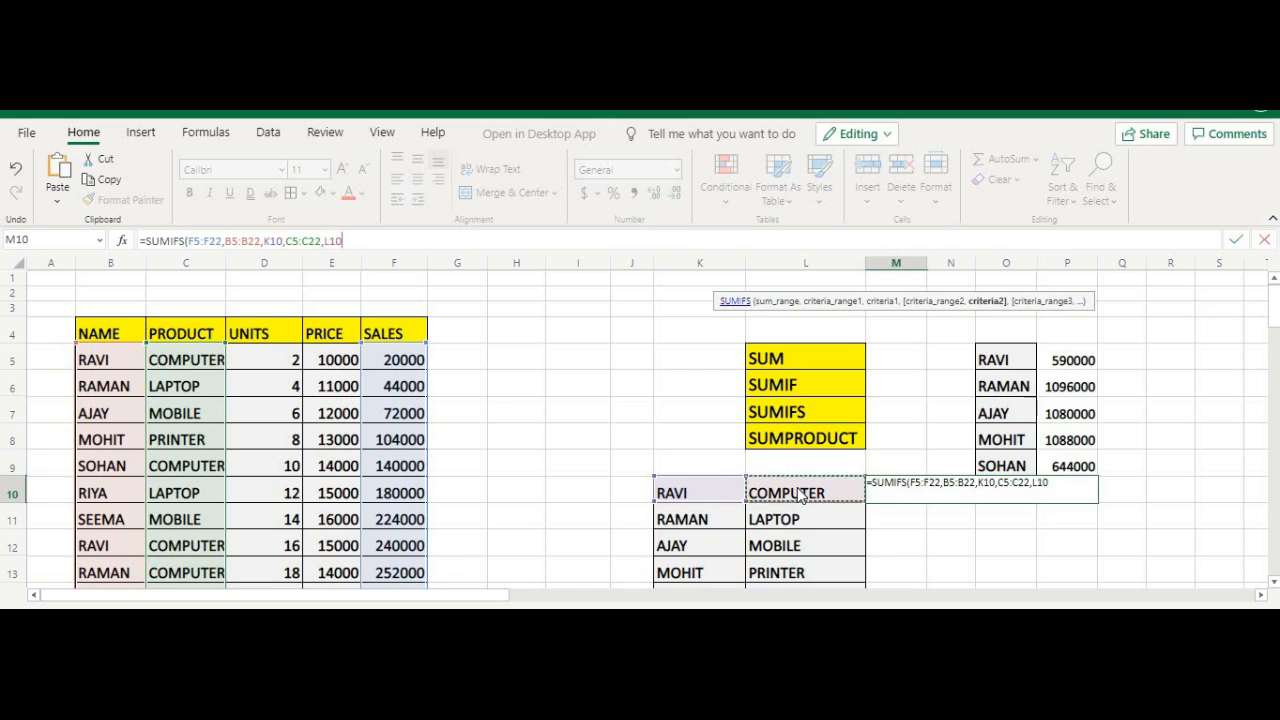
pyautogui.write(')')
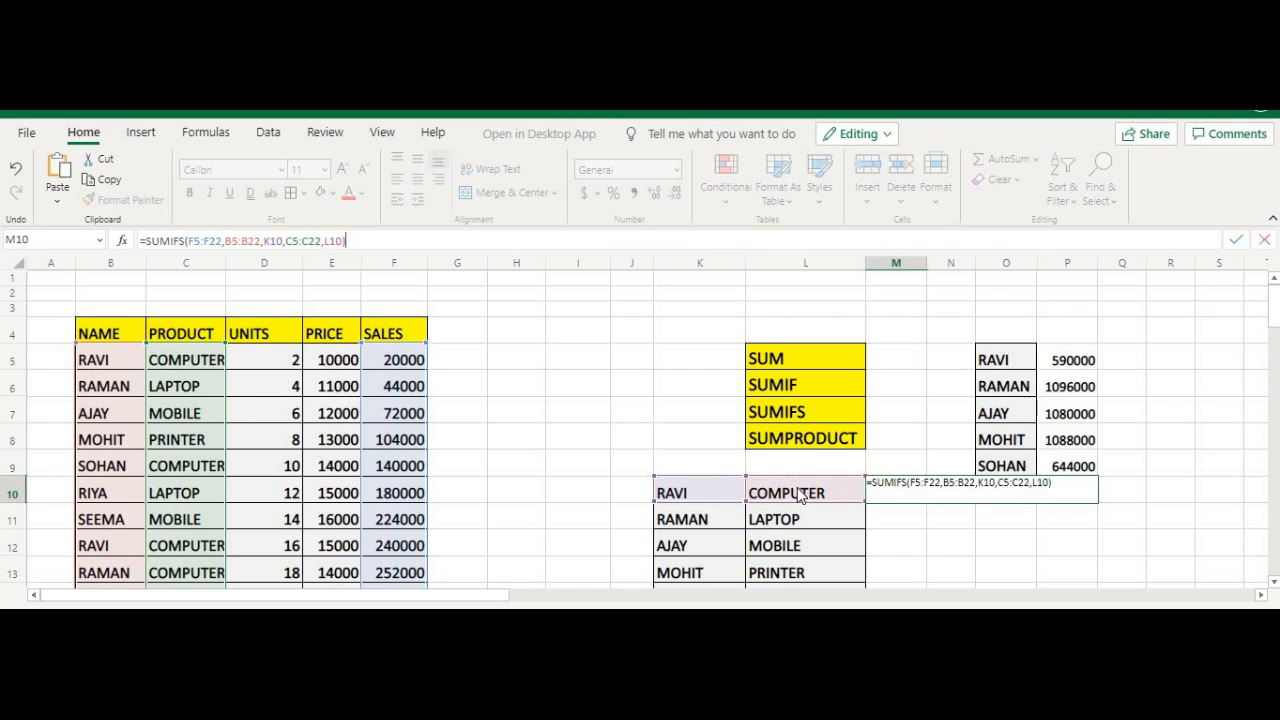
pyautogui.press('Return')
# Step: Make the sales, name and product ranges in the M10 SUMIFS formula absolute: $F$5:$F$22, $B$5:$B$22 and $C$5:$C$22
pyautogui.click(903, 498)
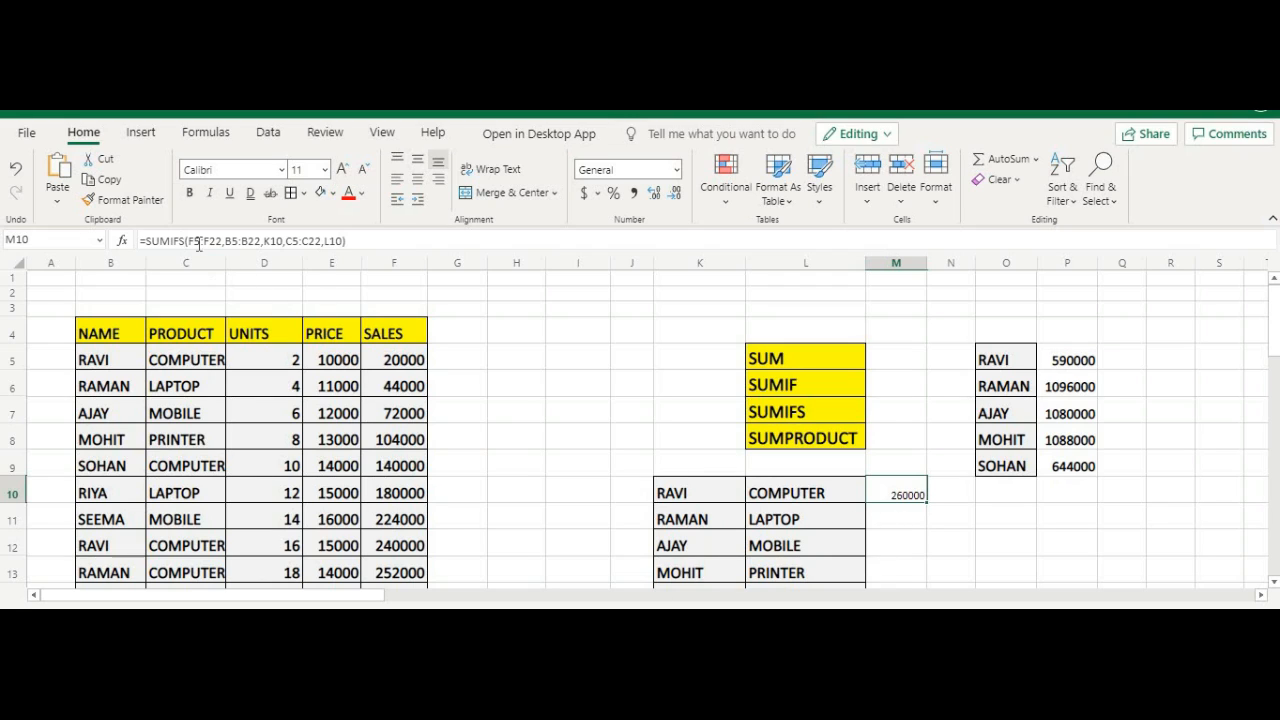
pyautogui.moveTo(193, 240); pyautogui.dragTo(217, 240)
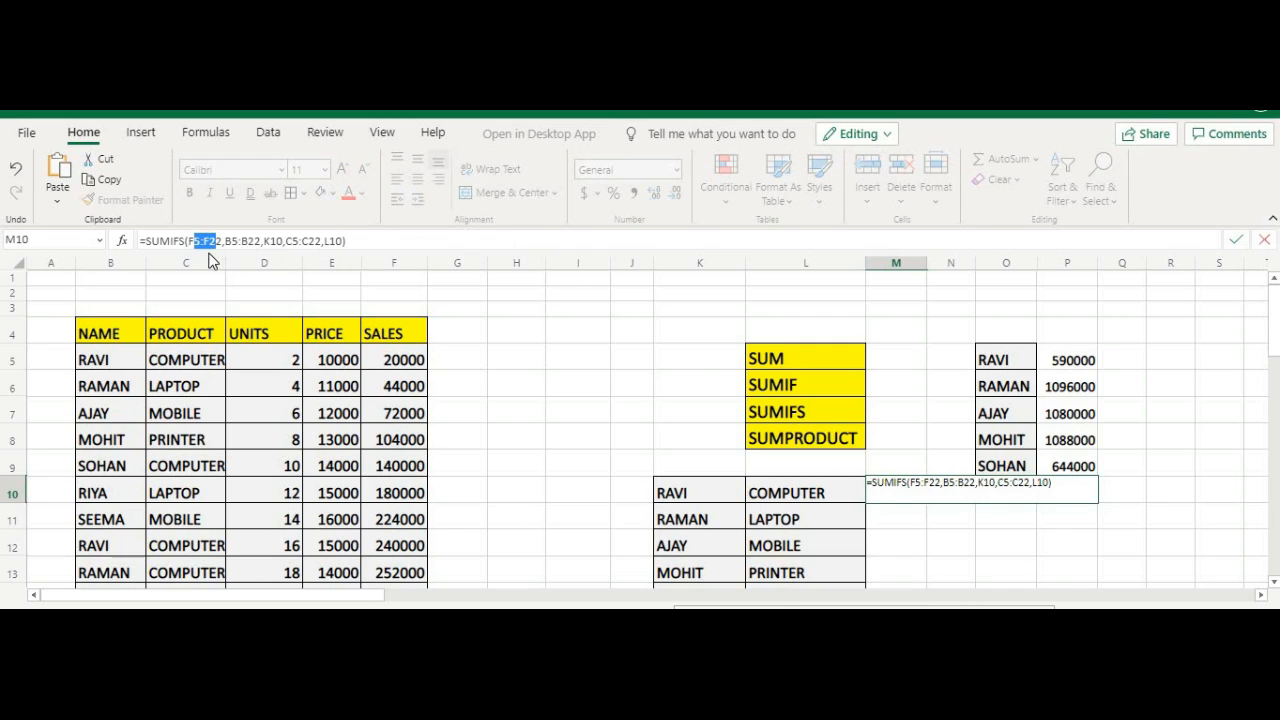
pyautogui.press('F4')
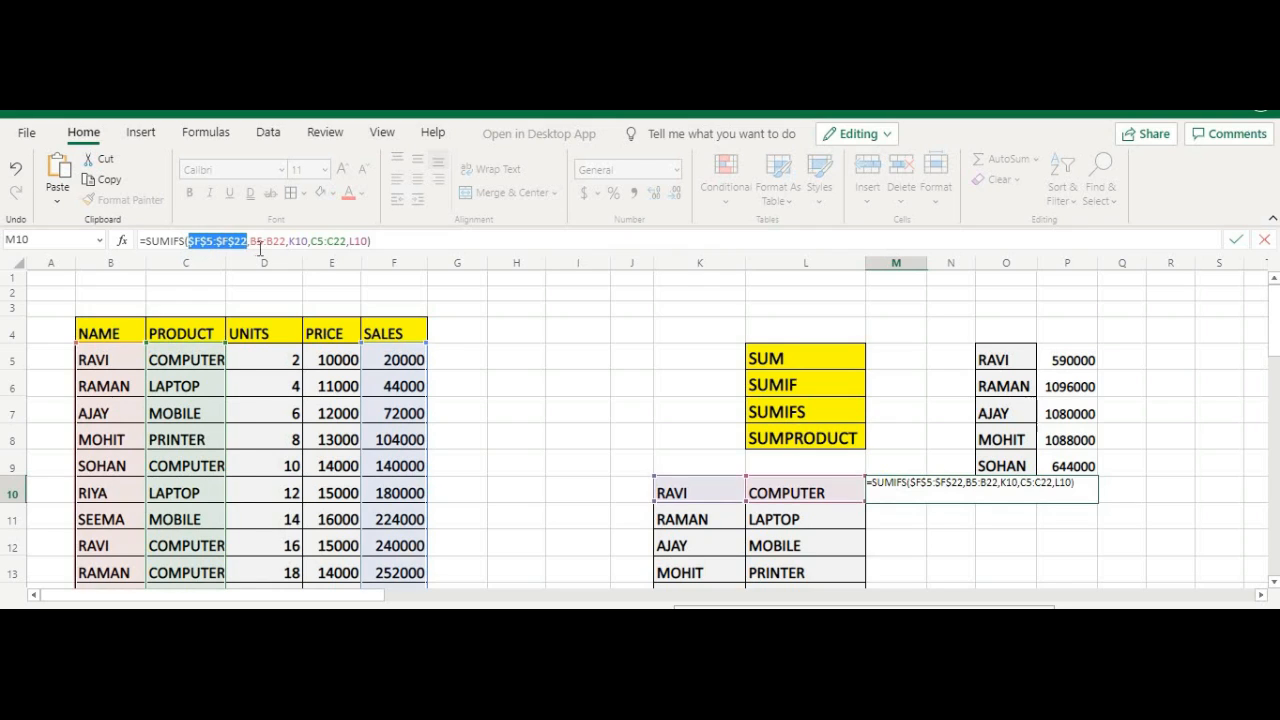
pyautogui.click(253, 241)
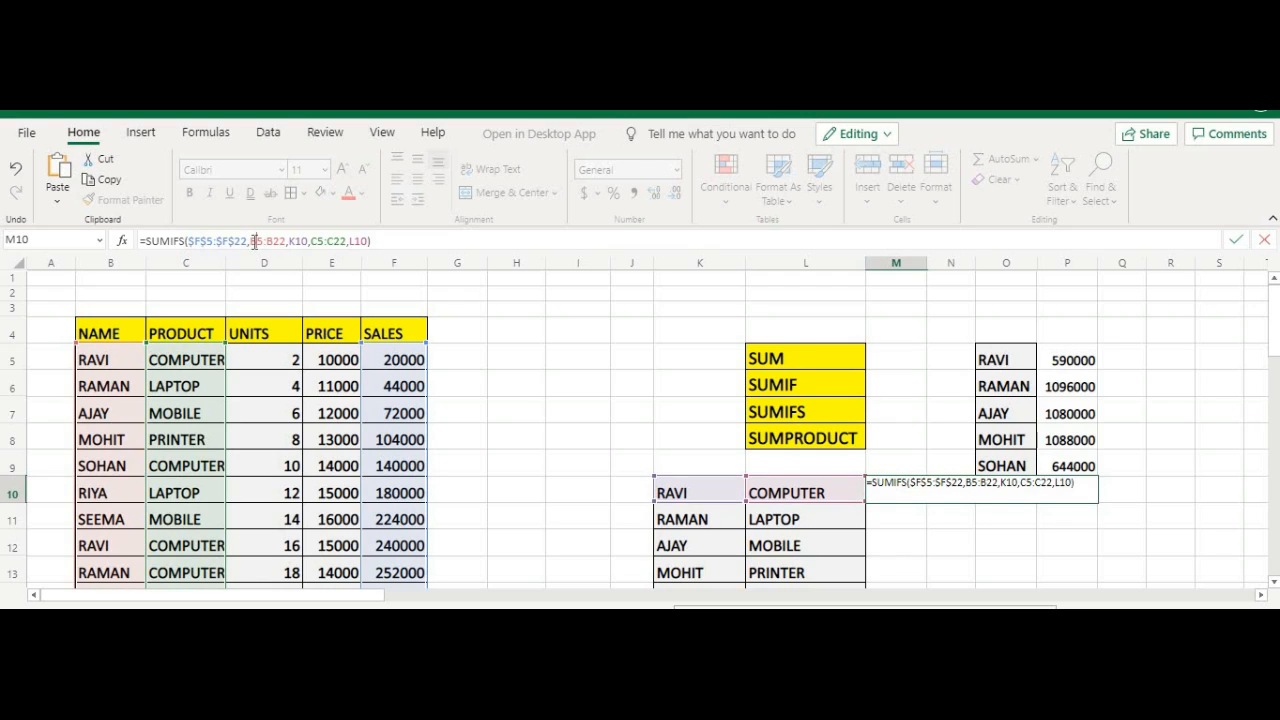
pyautogui.moveTo(250, 242); pyautogui.dragTo(281, 249)
pyautogui.press('F4')
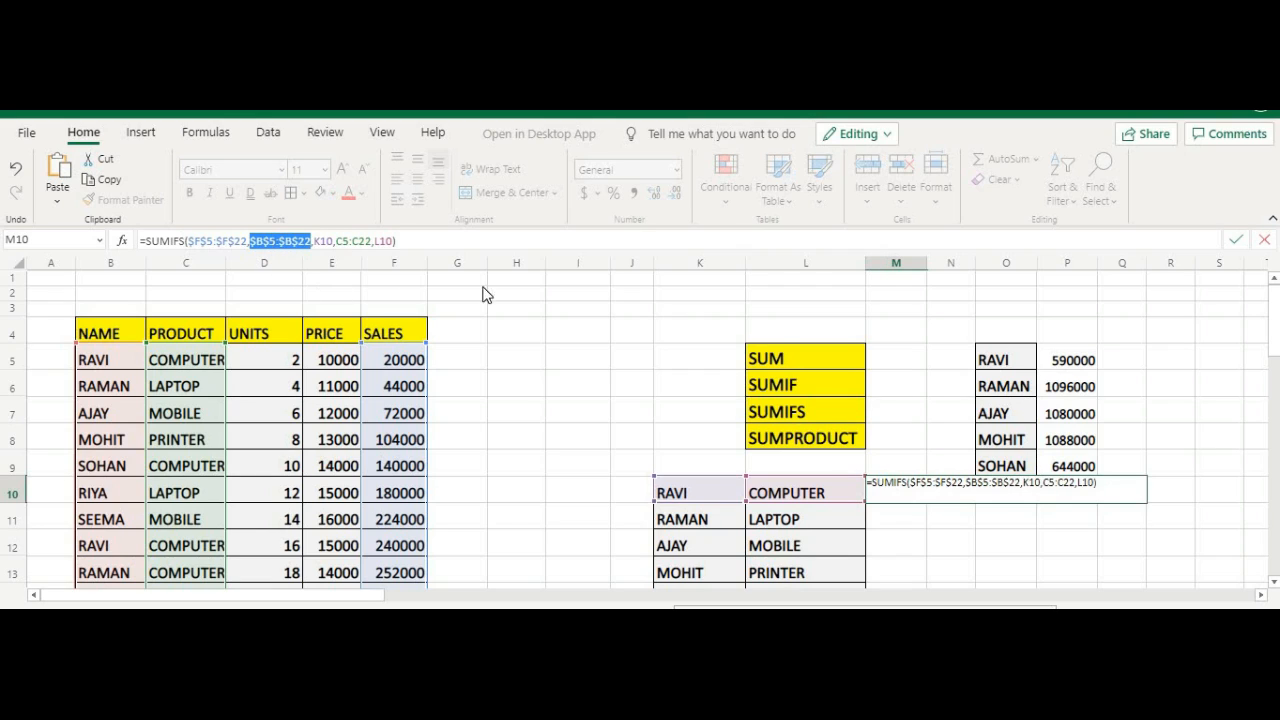
pyautogui.moveTo(338, 242); pyautogui.dragTo(367, 242)
pyautogui.press('F4')
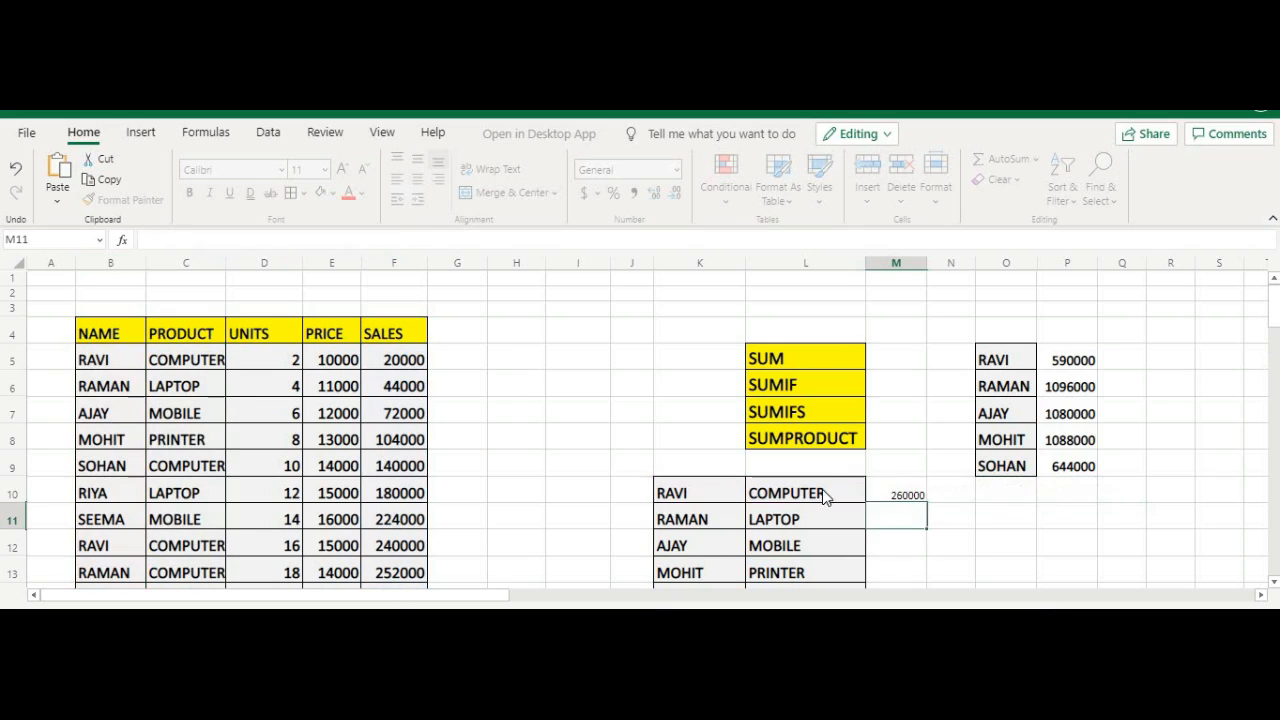
pyautogui.press('Return')
# Step: Fill the M10 SUMIFS formula down to M14
pyautogui.click(900, 495)
pyautogui.moveTo(926, 501); pyautogui.dragTo(910, 430)
pyautogui.click(977, 430)
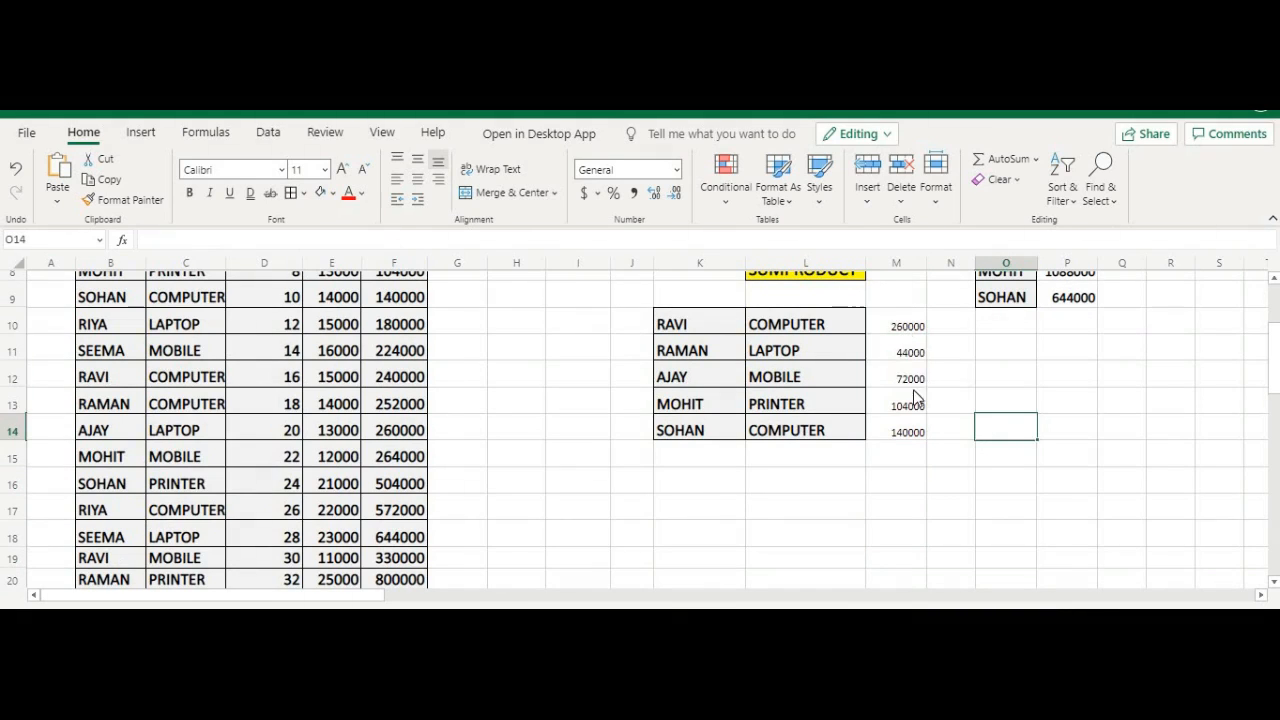
# Step: Make the SUMIFS totals in M10:M13 bold and set the font size of M10:M14 to 18
pyautogui.moveTo(905, 332); pyautogui.dragTo(917, 409)
pyautogui.click(189, 192)
pyautogui.moveTo(890, 330); pyautogui.dragTo(910, 428)
pyautogui.press('F2')
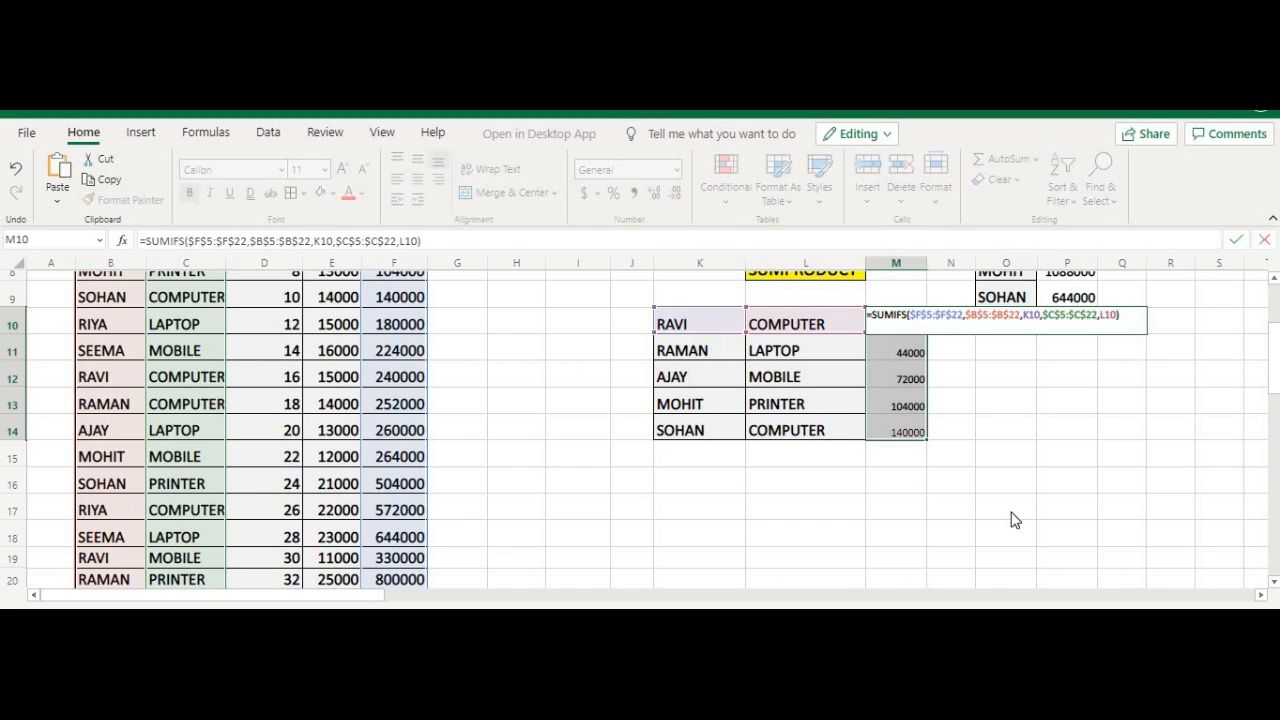
pyautogui.press('Escape')
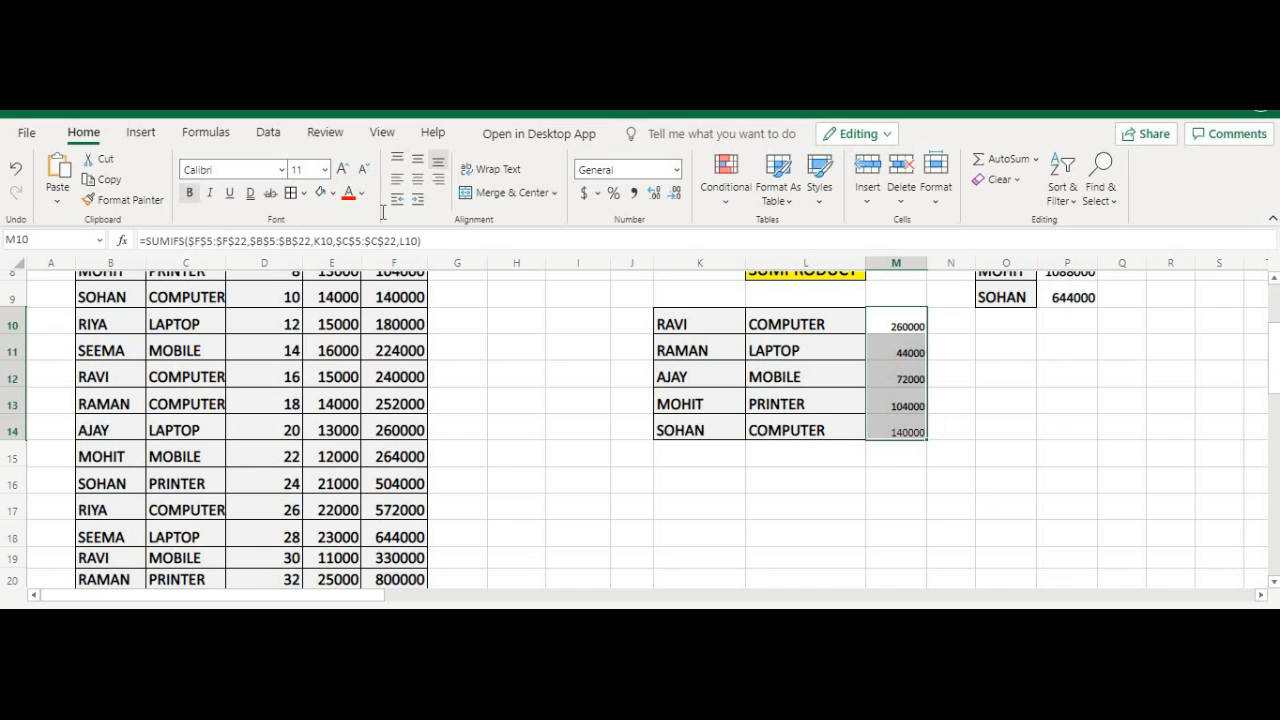
pyautogui.click(342, 172)
pyautogui.click(342, 172)
pyautogui.click(342, 172)
pyautogui.click(342, 172)
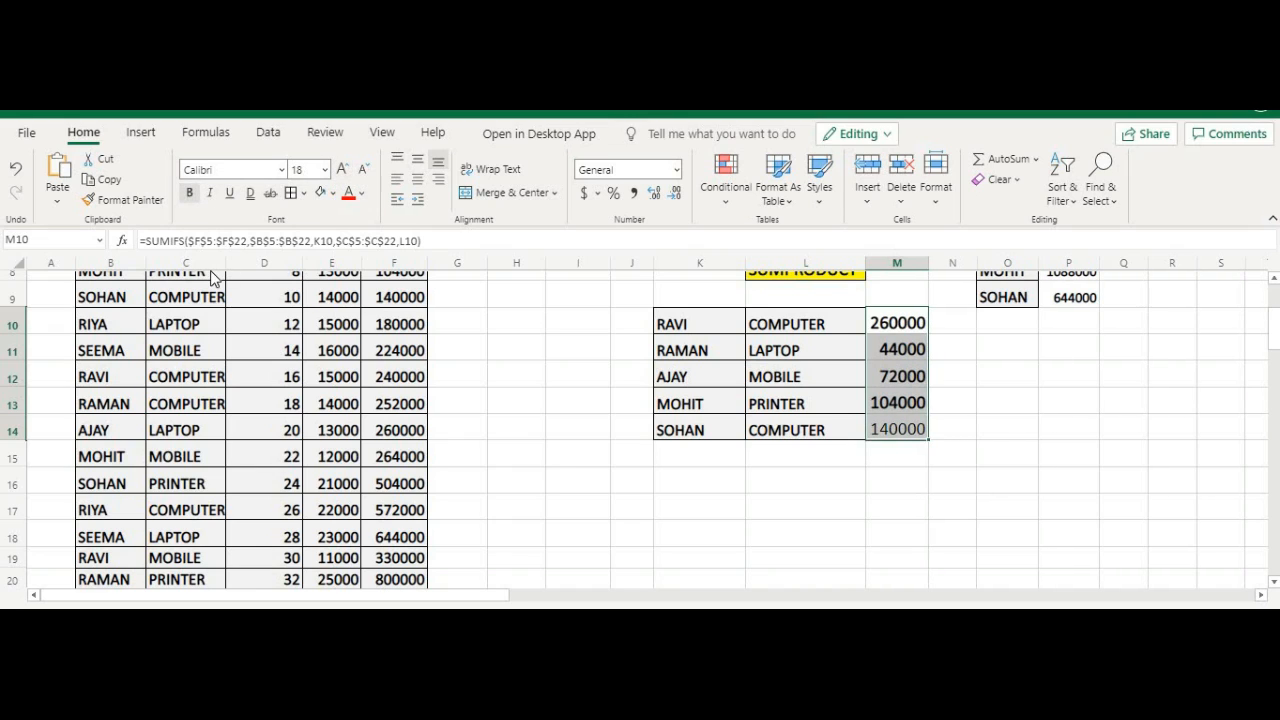